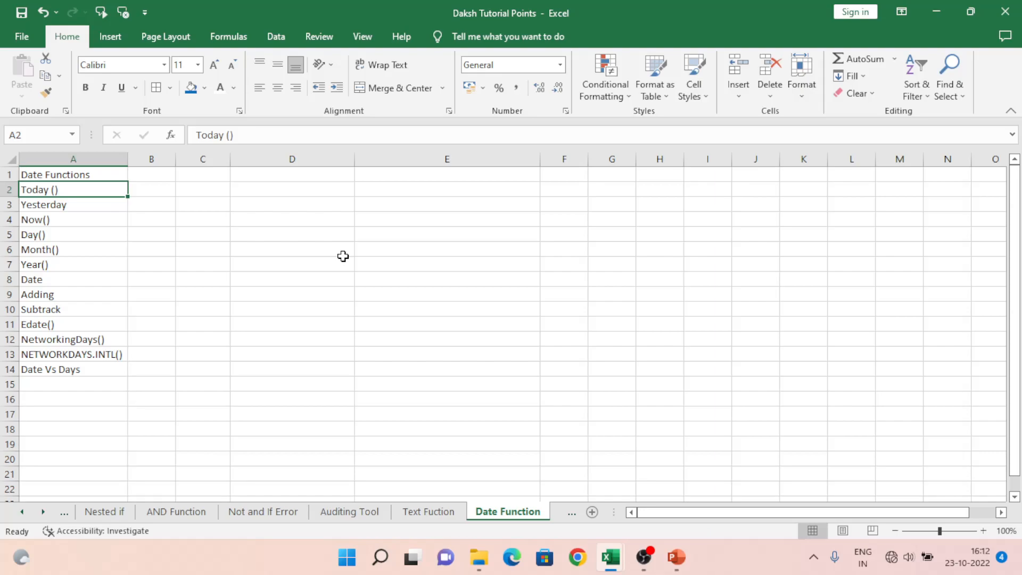
Step: Review the date function names listed in column A from Today () down to Date
key("ctrl+shift+Down")
key("Up")
key("Down")
key("Down")
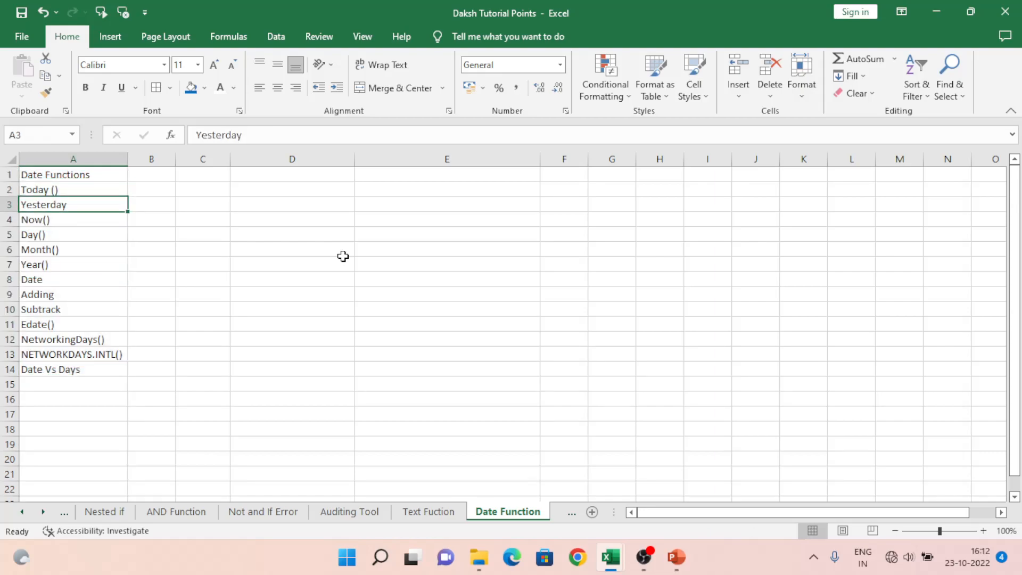
key("Down")
key("Down")
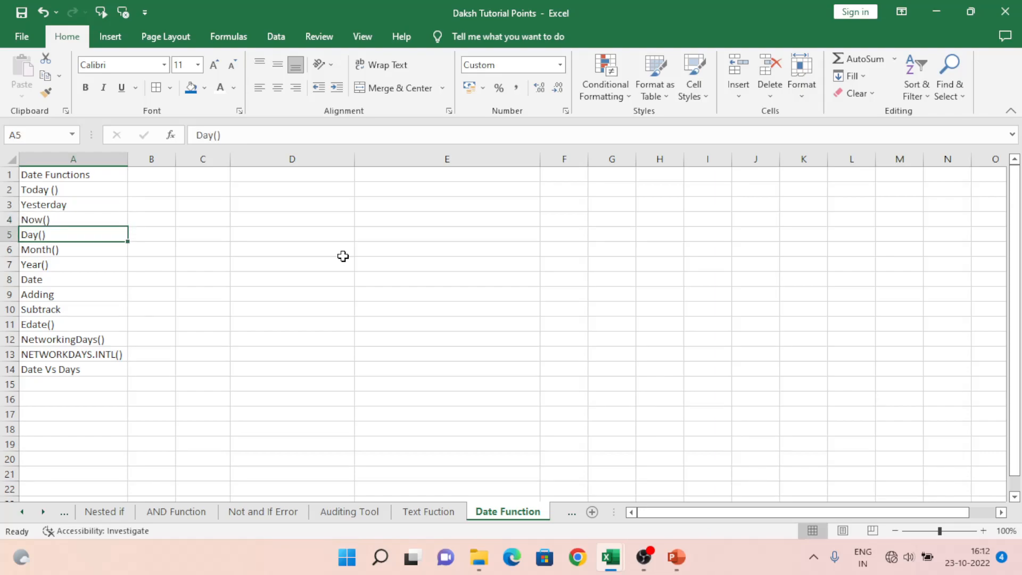
key("Down")
key("Down")
key("Down")
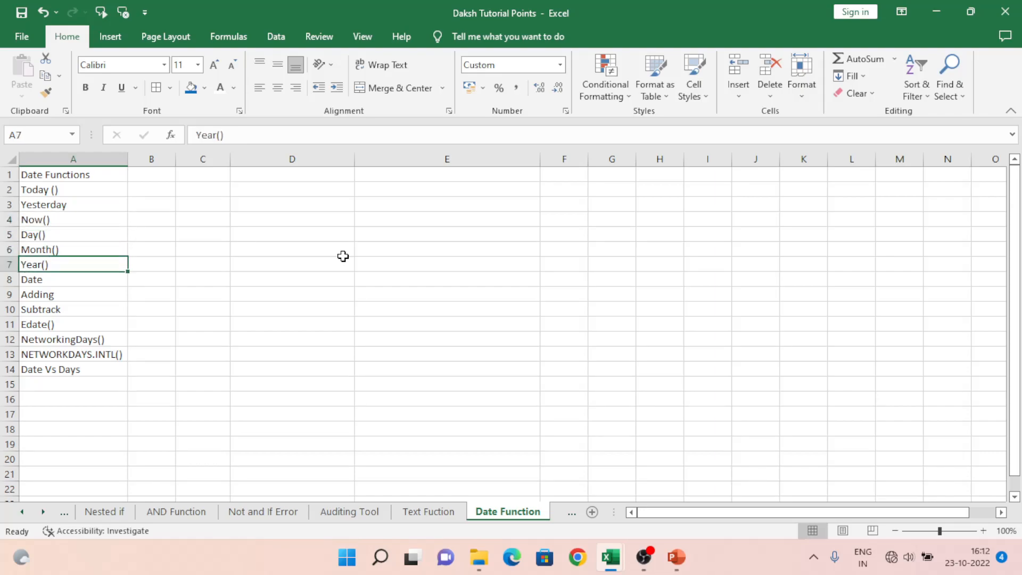
key("Down")
key("Down")
Step: Append empty parentheses to the Date label in cell A8 so it reads Date()
key("Up")
key("Up")
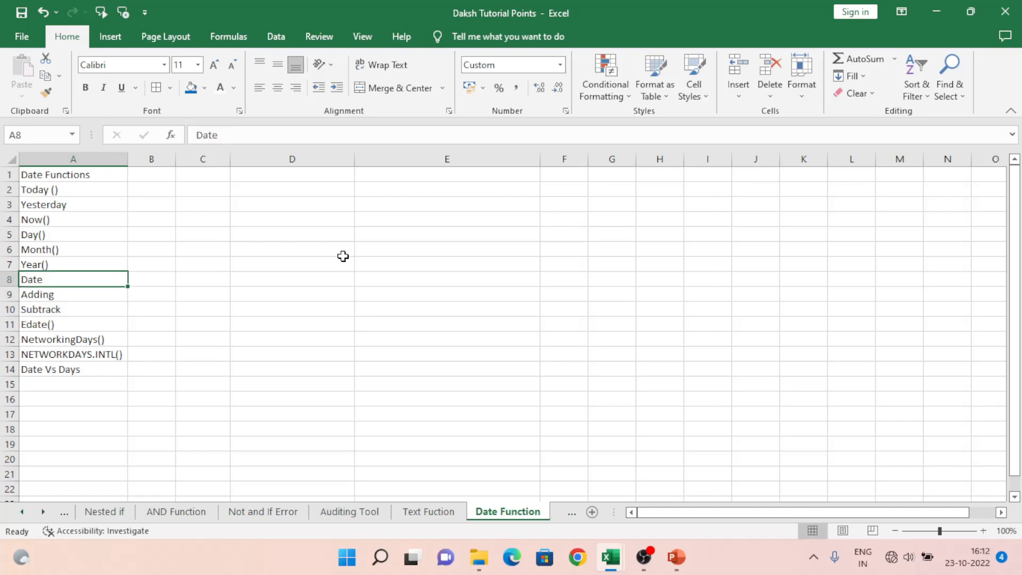
key("F2")
type("()")
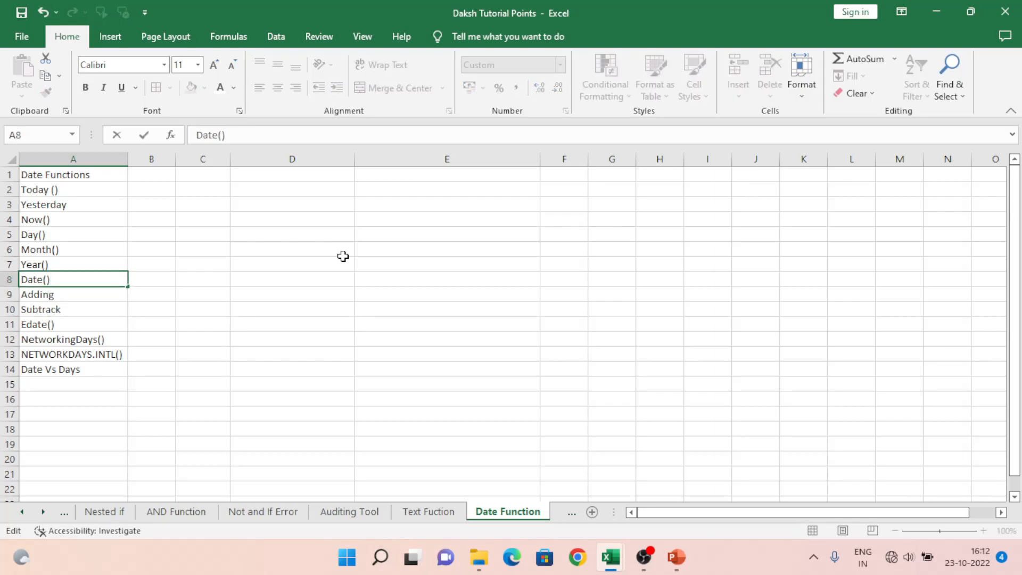
key("Return")
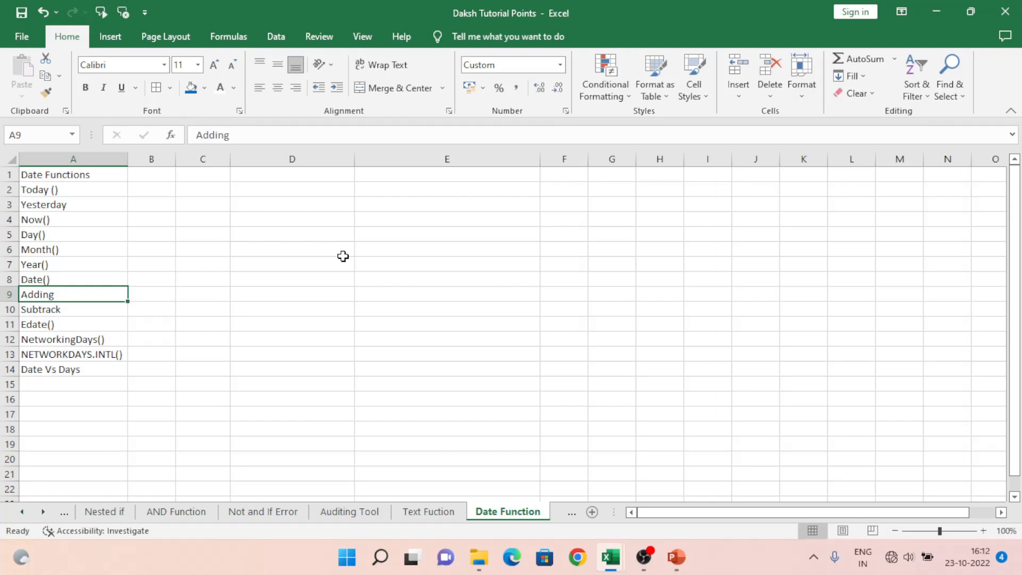
Step: Review the remaining entries in column A from Adding down to Date Vs Days
key("Down")
key("Down")
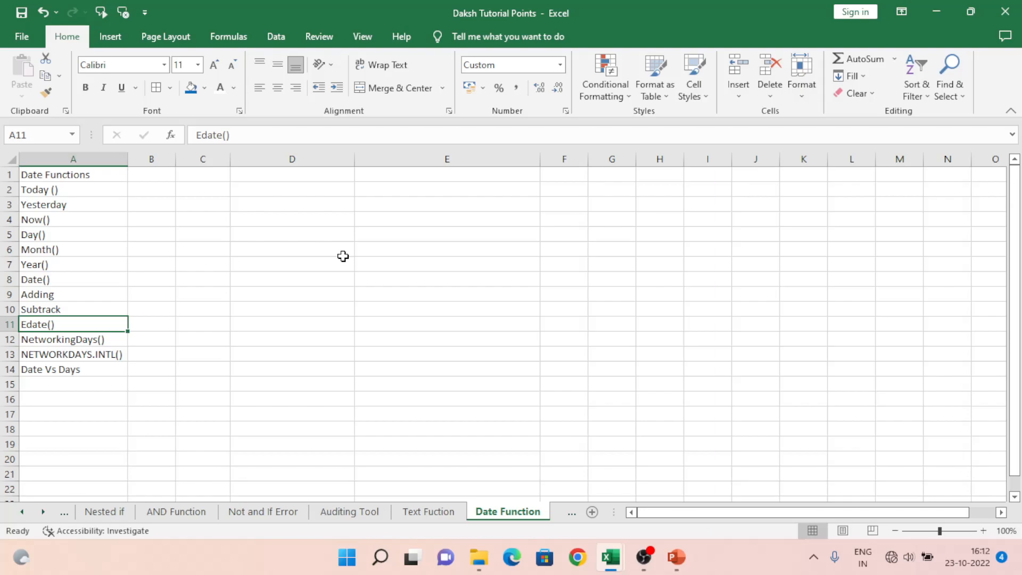
key("Down")
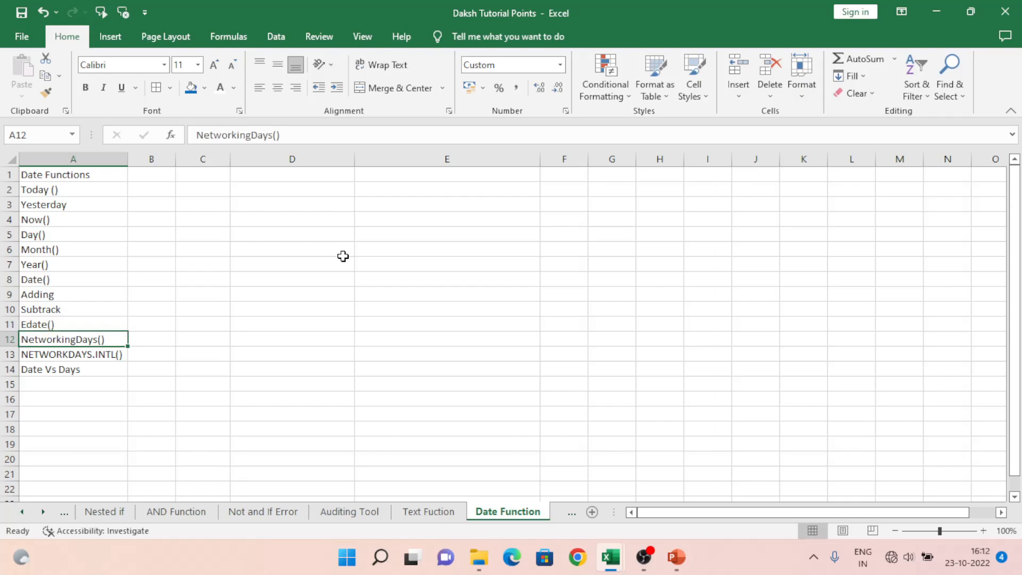
key("Down")
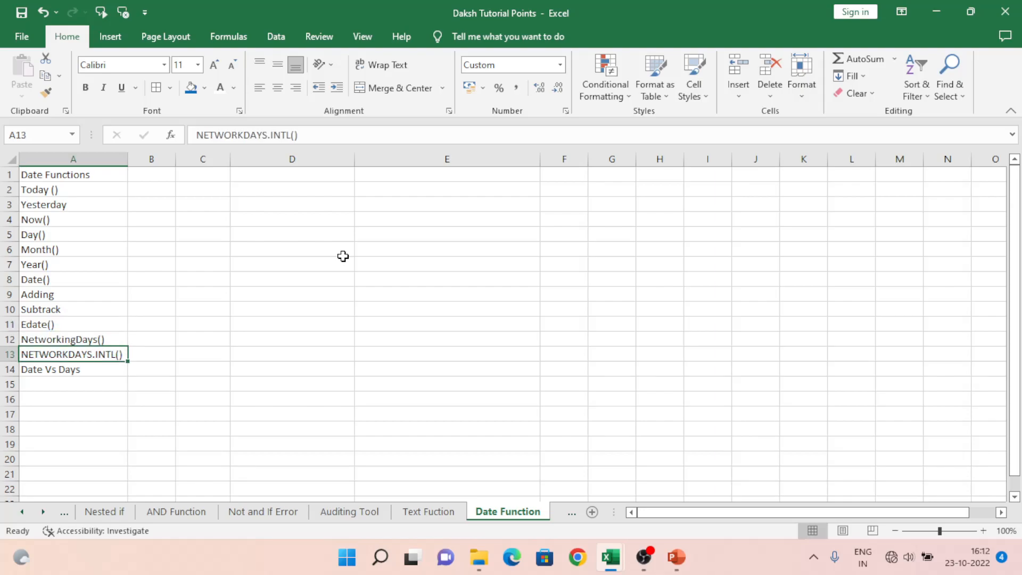
key("Down")
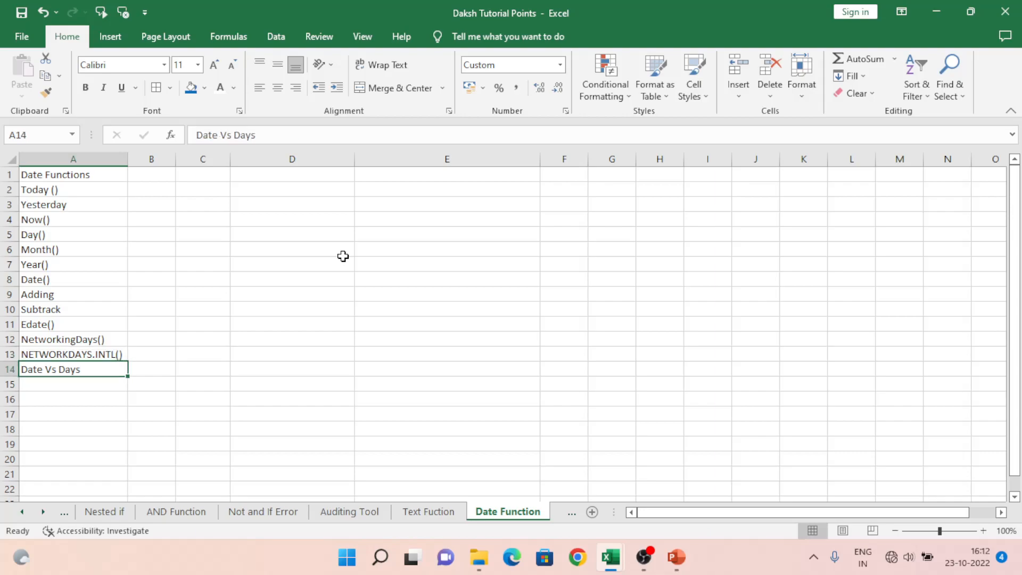
Step: Enter the formula =TODAY() in cell D2, in the Today () row
key("Right")
key("ctrl+Up")
key("Down")
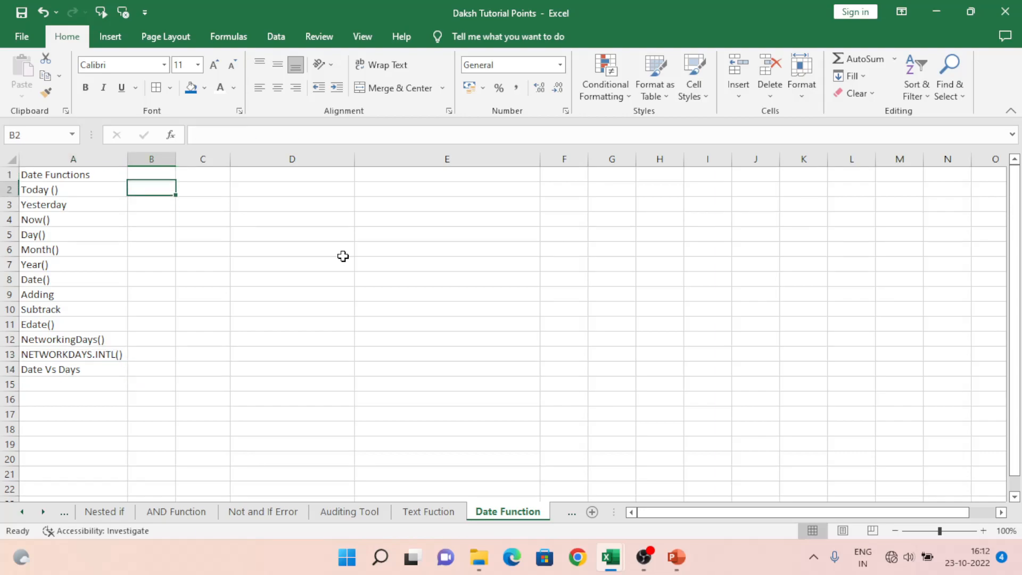
key("Right")
key("Right")
key("Left")
key("Left")
key("Left")
key("Right")
key("Right")
key("Right")
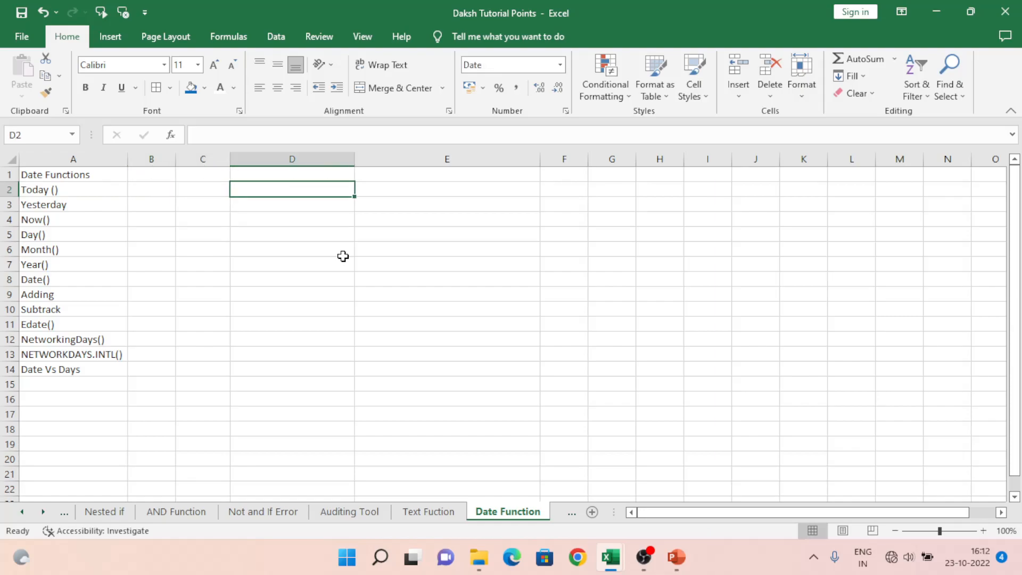
type("=")
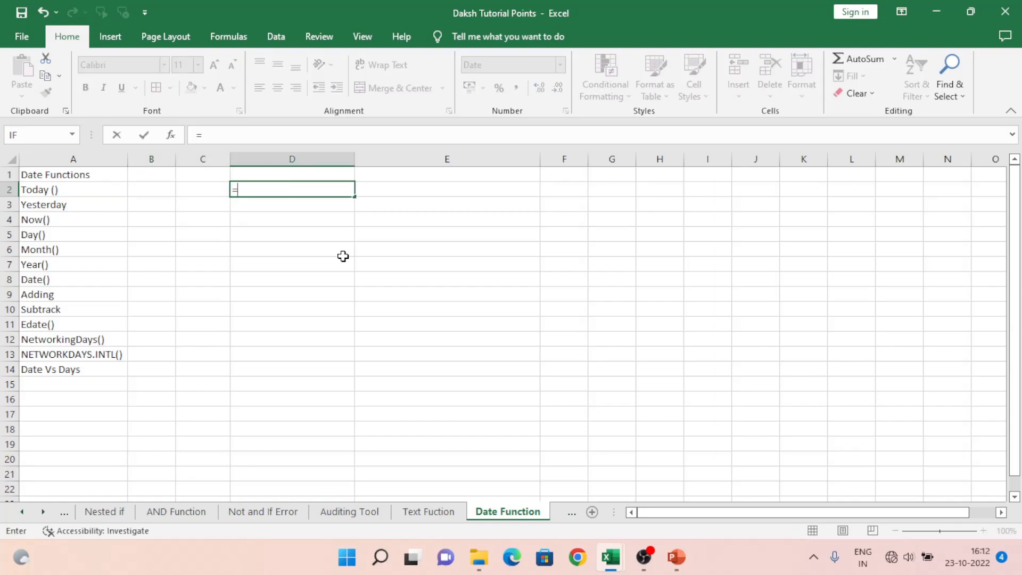
type("today")
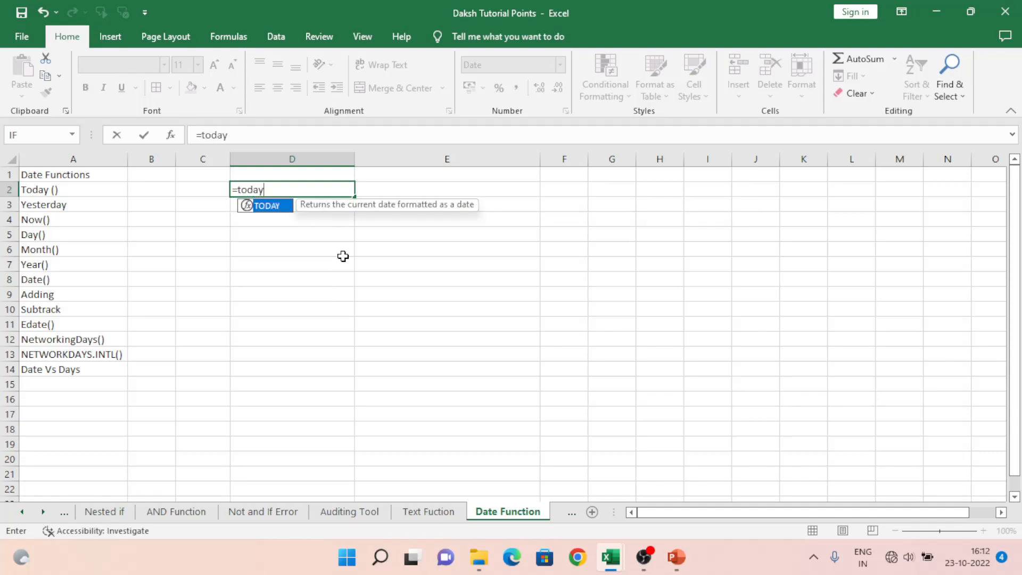
type("()")
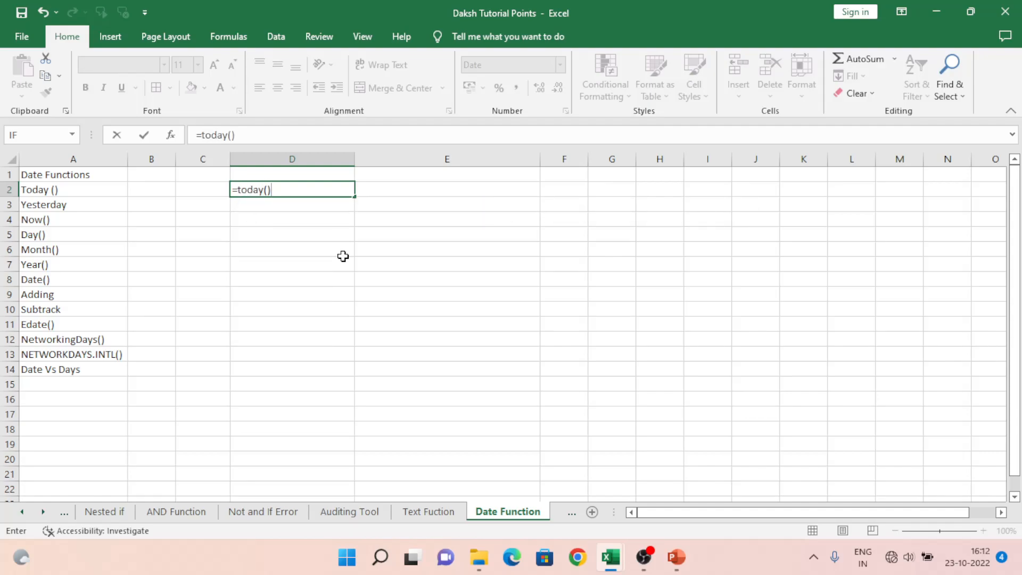
key("Return")
Step: Re-enter the same =TODAY() formula in cell D2
key("Up")
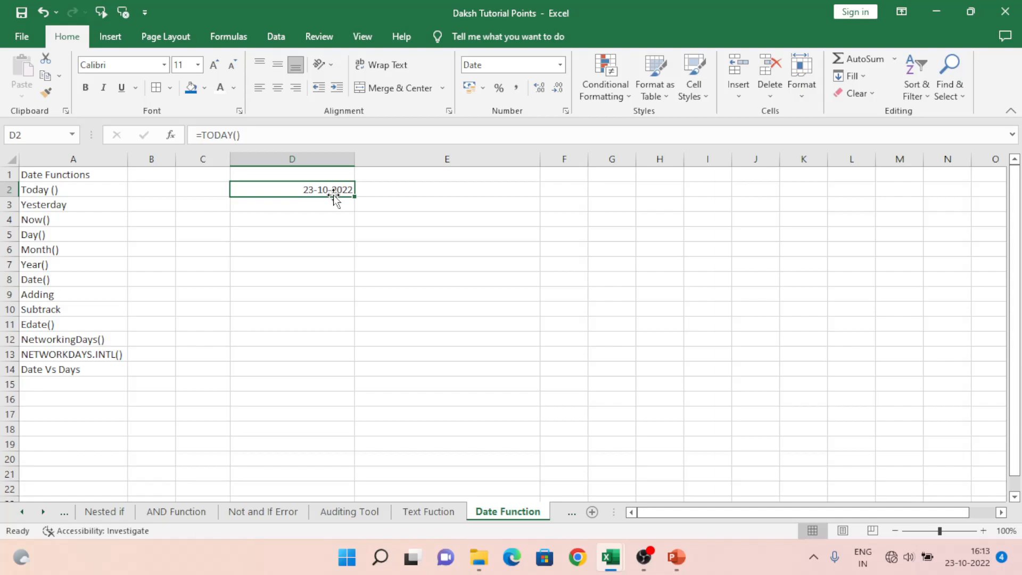
type("=today()")
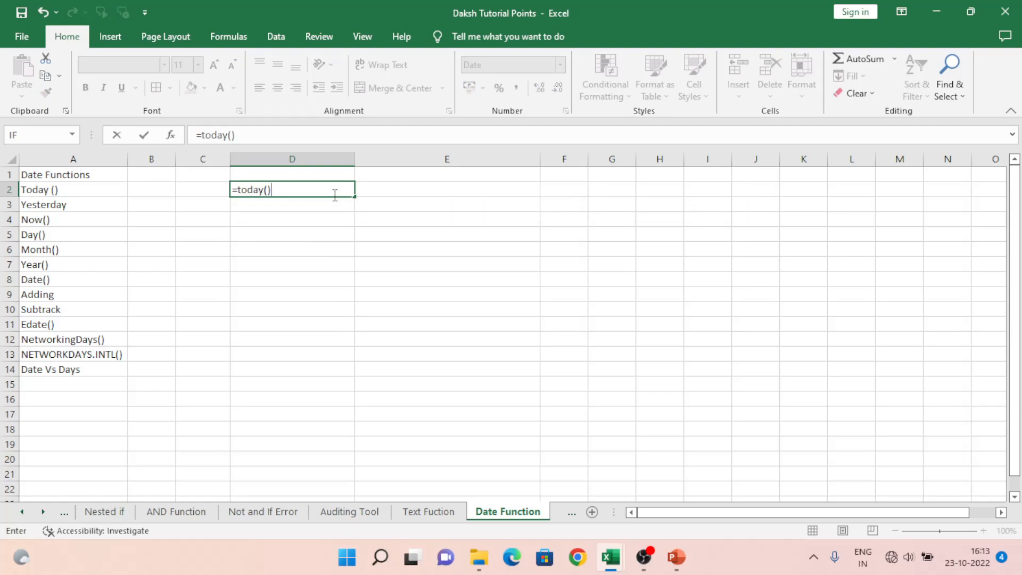
key("Return")
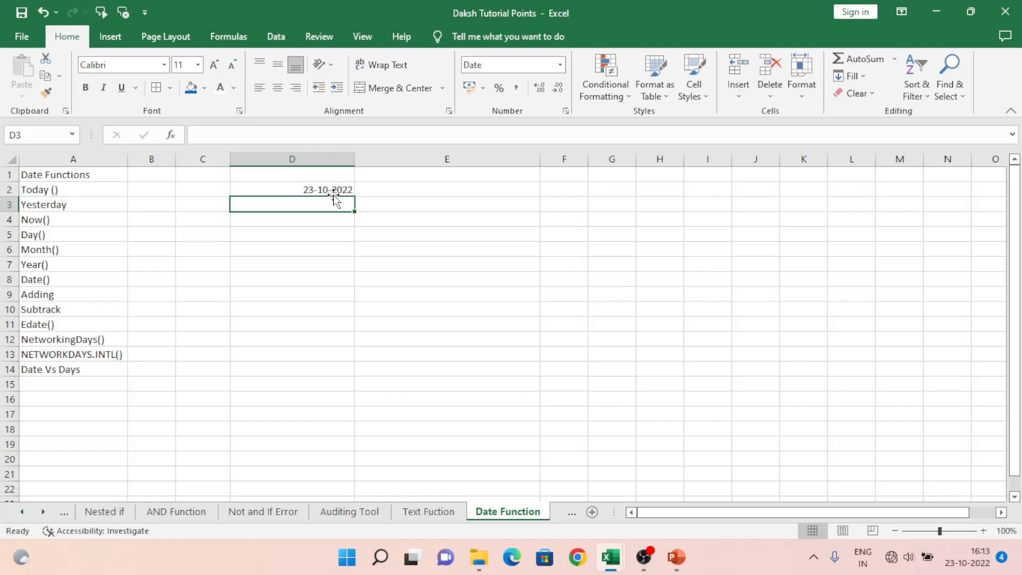
Step: Enter the formula =TODAY()-1 in cell D3 to calculate yesterday's date
type("=")
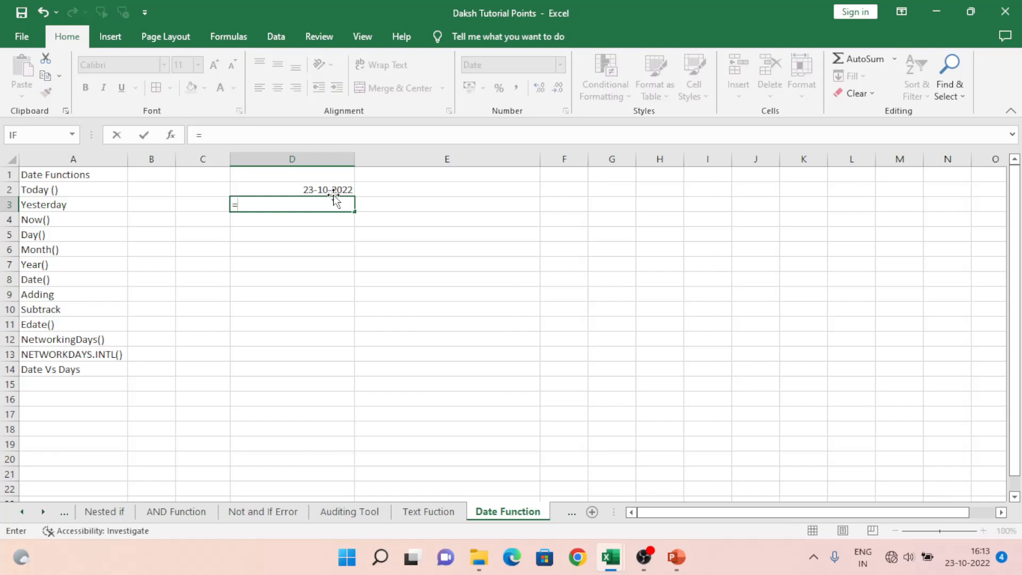
type("today")
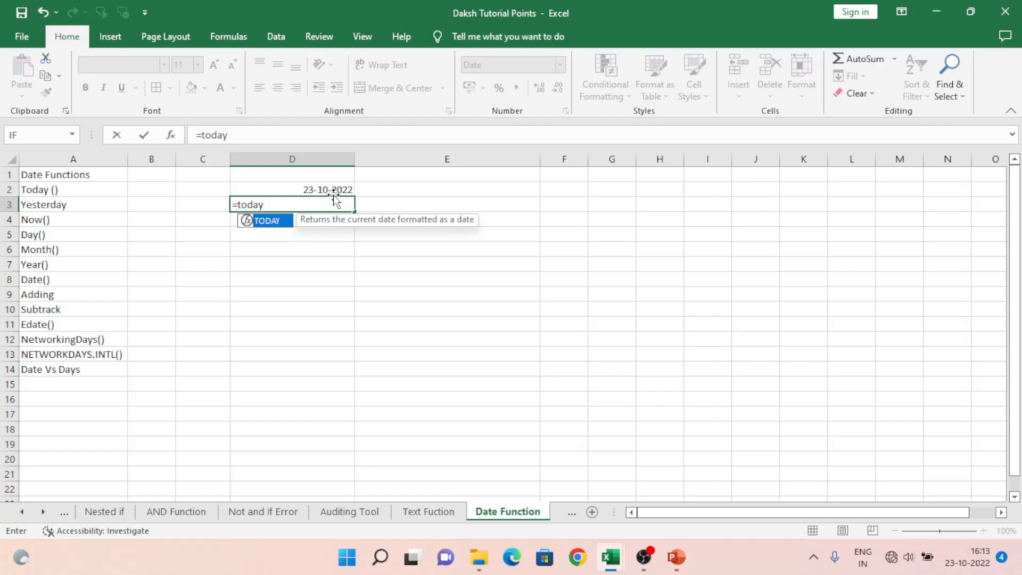
type("()-1")
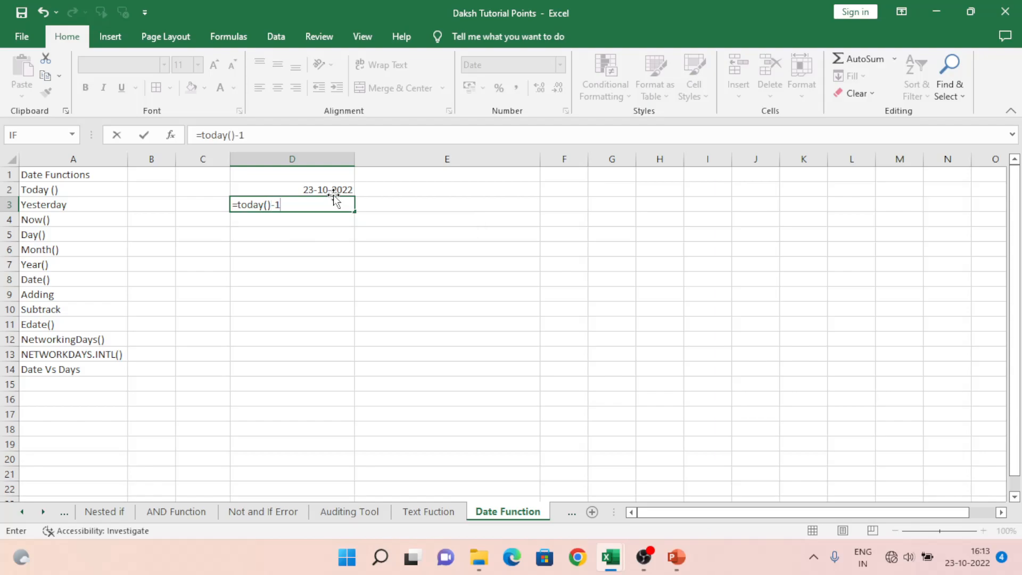
key("Return")
Step: Change the formula in cell D3 to =TODAY()-2 to get the date two days ago
left_click(334, 201)
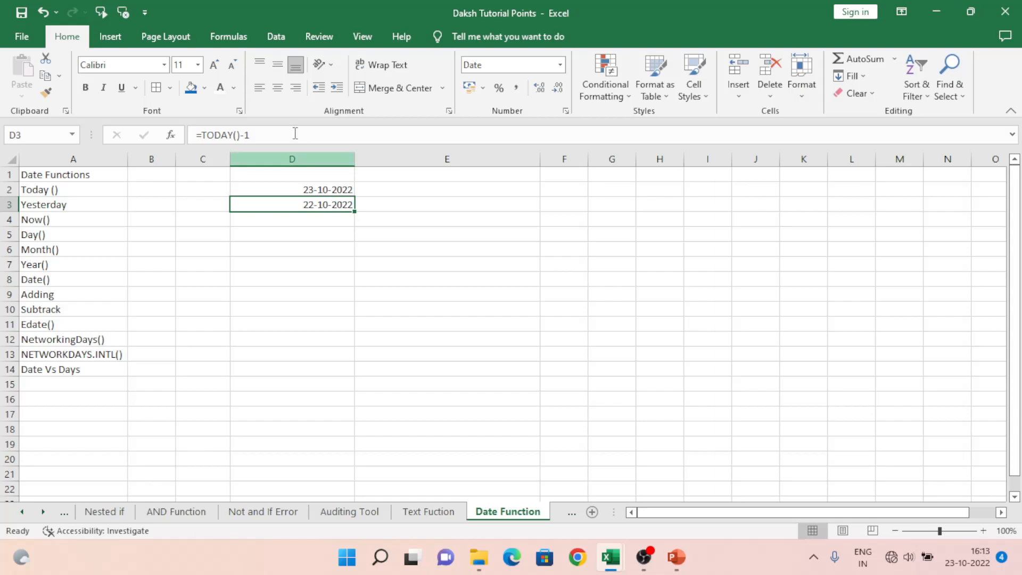
left_click(270, 135)
key("BackSpace")
type("2")
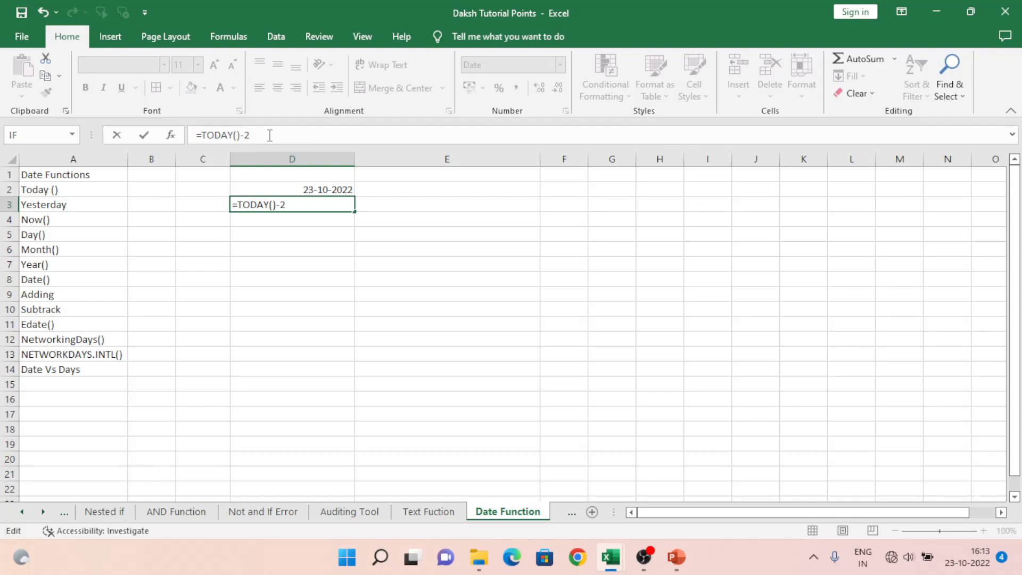
key("Return")
Step: Change the number of days subtracted in the D3 formula to 5
key("Up")
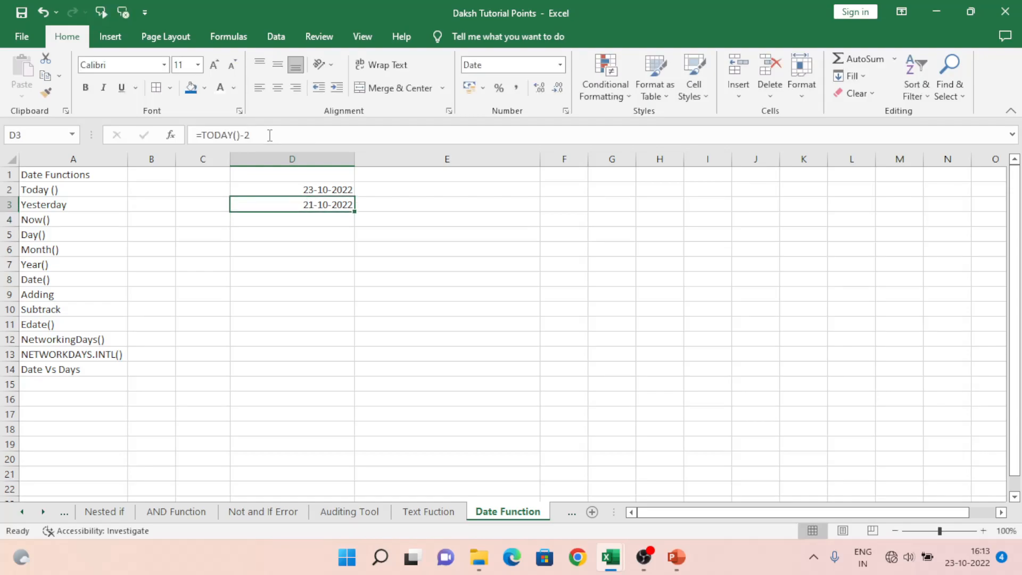
left_click(270, 135)
key("BackSpace")
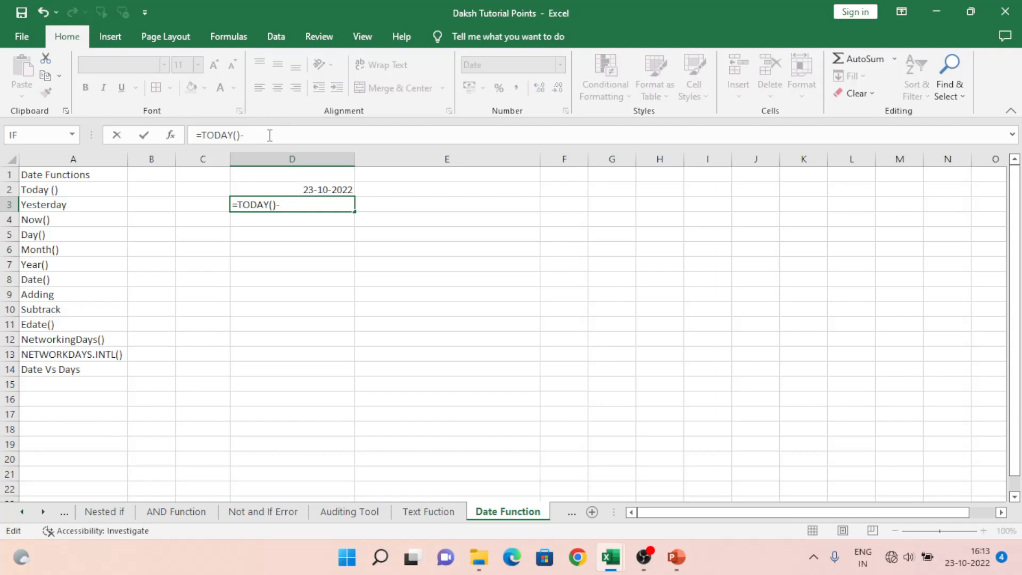
type("5")
key("Return")
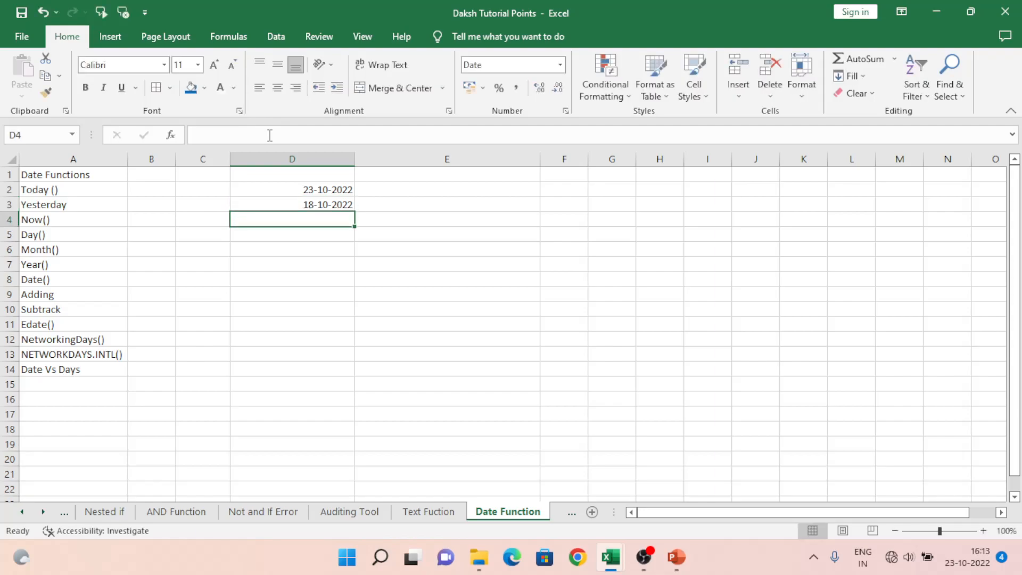
Step: Set the D3 formula to subtract 365 days, =TODAY()-365, for the date a year ago
key("Up")
left_click(270, 135)
key("BackSpace")
type("3")
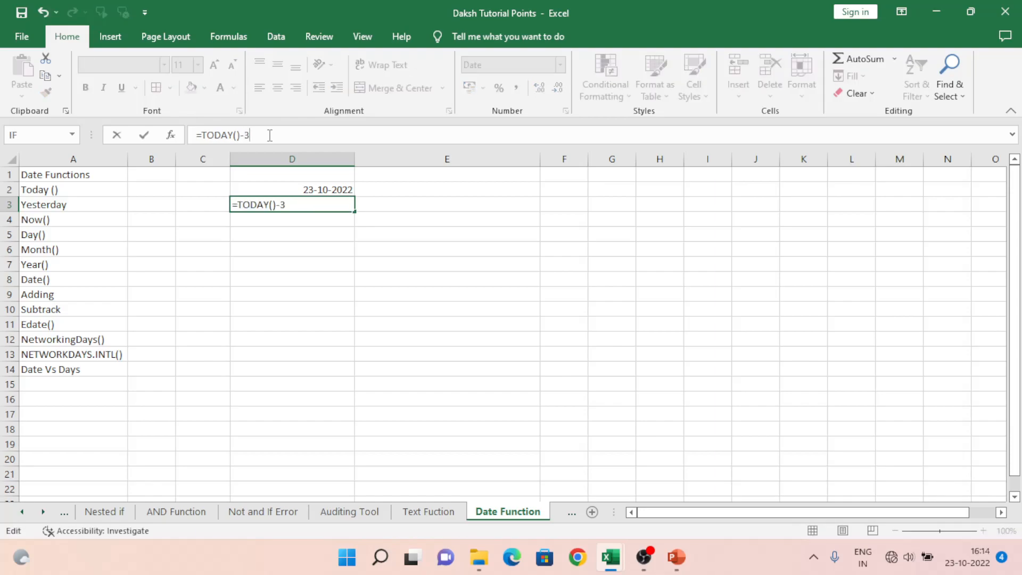
type("65")
key("Return")
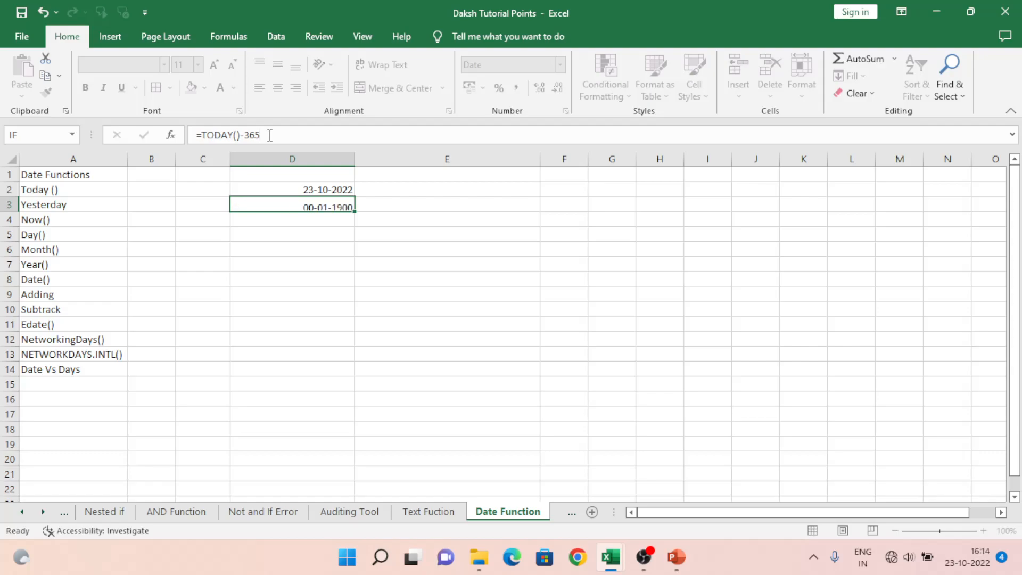
Step: Replace the minus sign in the D3 formula with a plus, making it =TODAY()+365
key("Up")
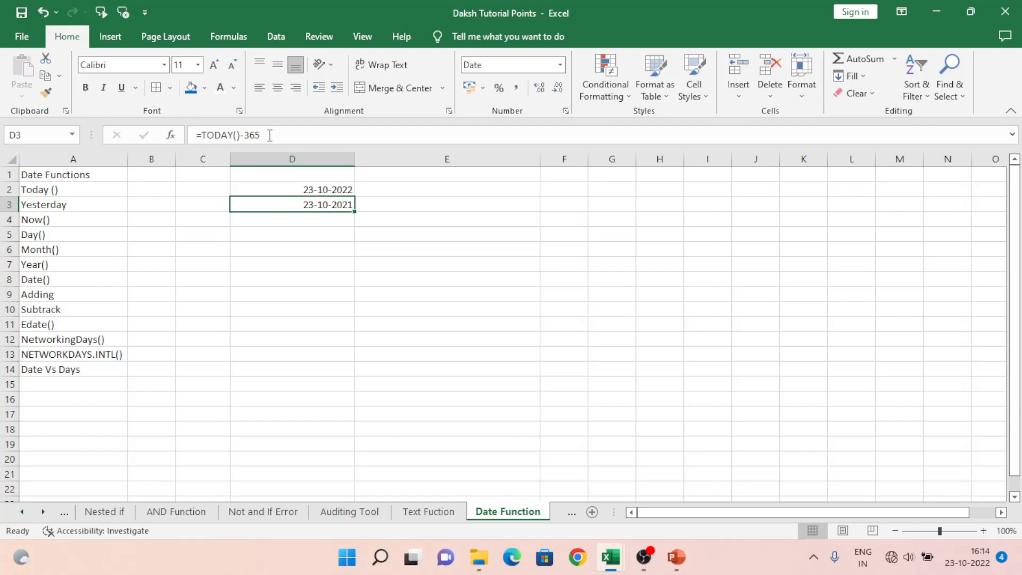
key("Left")
key("Right")
key("Right")
key("Up")
key("Left")
key("Down")
key("F2")
key("Left")
key("Left")
key("Left")
key("Left")
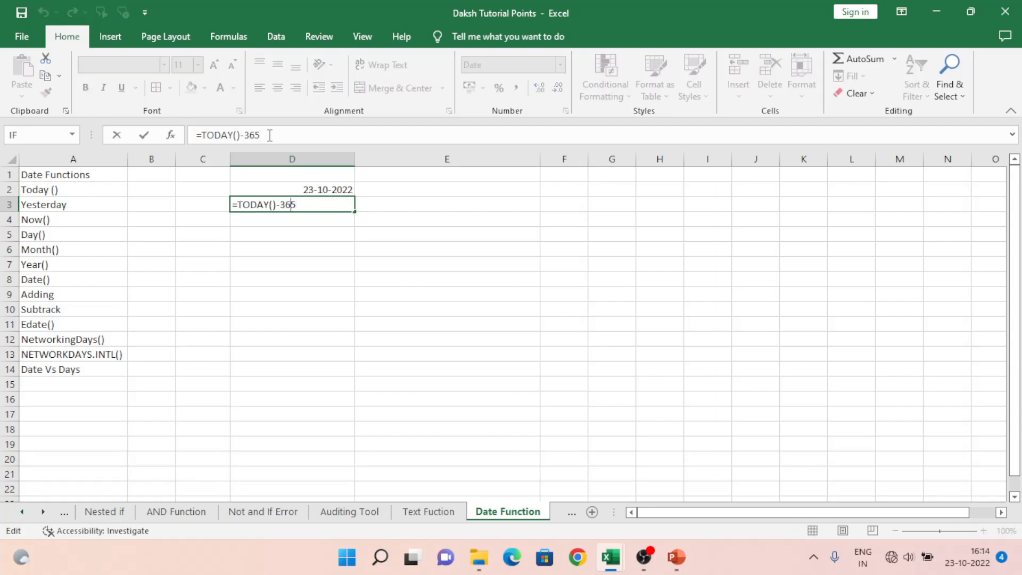
type("+")
key("Return")
key("Up")
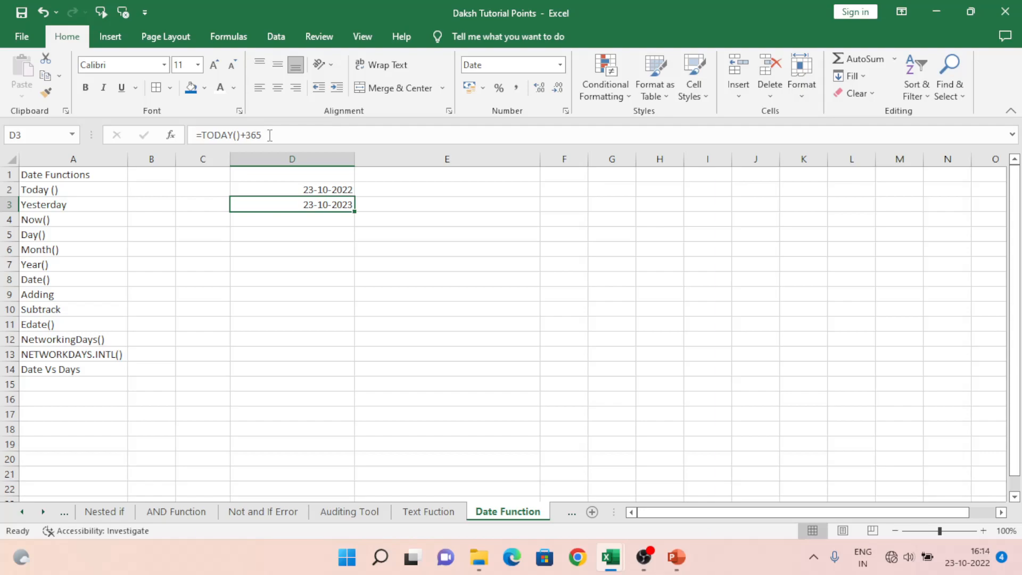
Step: Enter the formula =NOW() in cell D4, in the Now() row
key("Down")
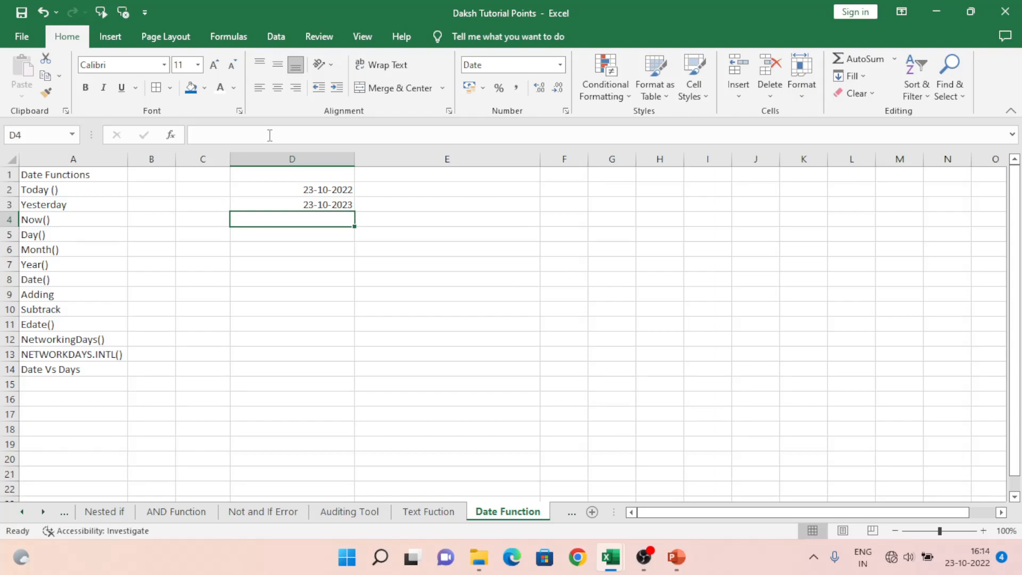
type("Now")
key("BackSpace")
key("BackSpace")
key("BackSpace")
type("=")
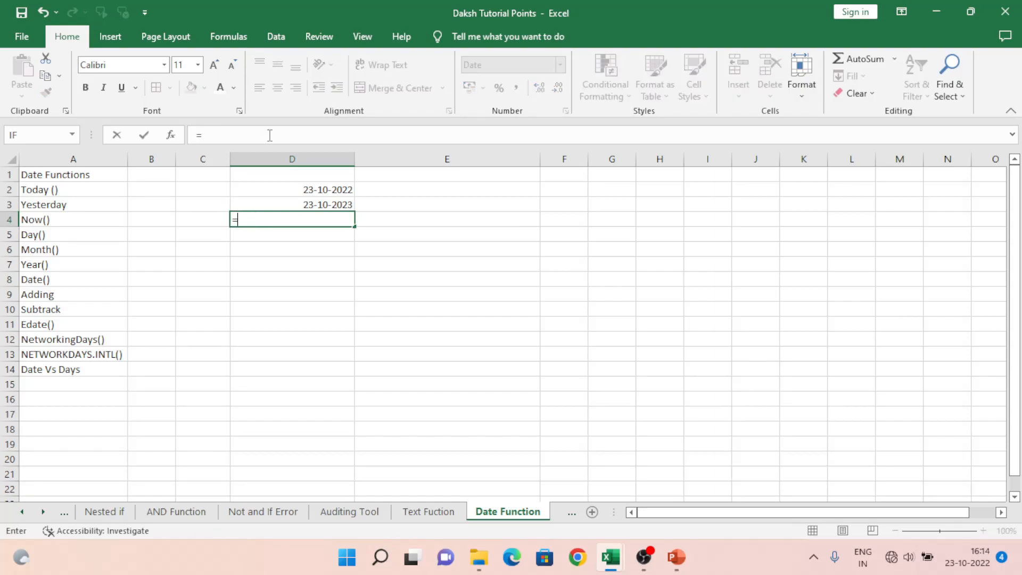
type("now()")
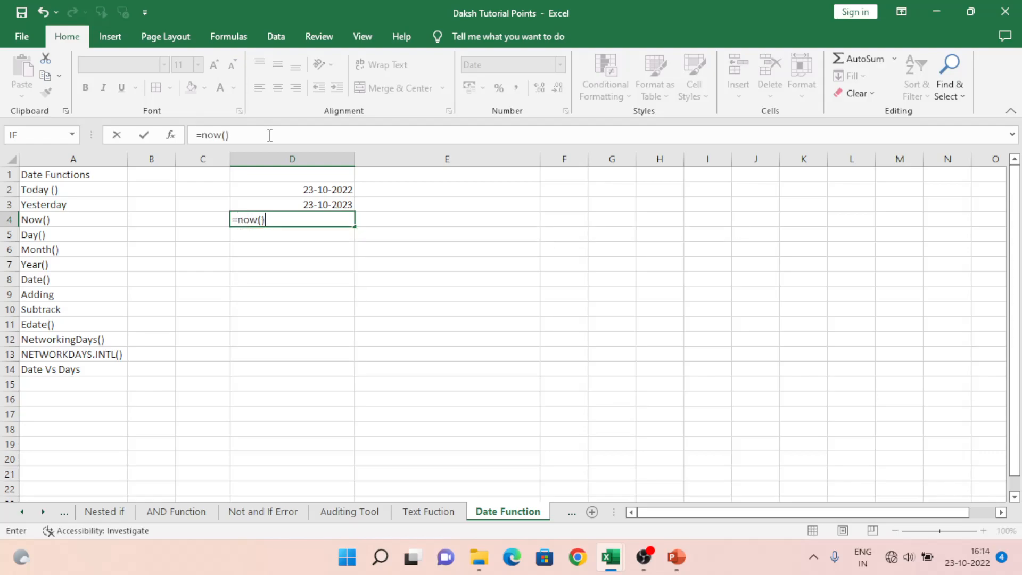
key("Return")
key("Up")
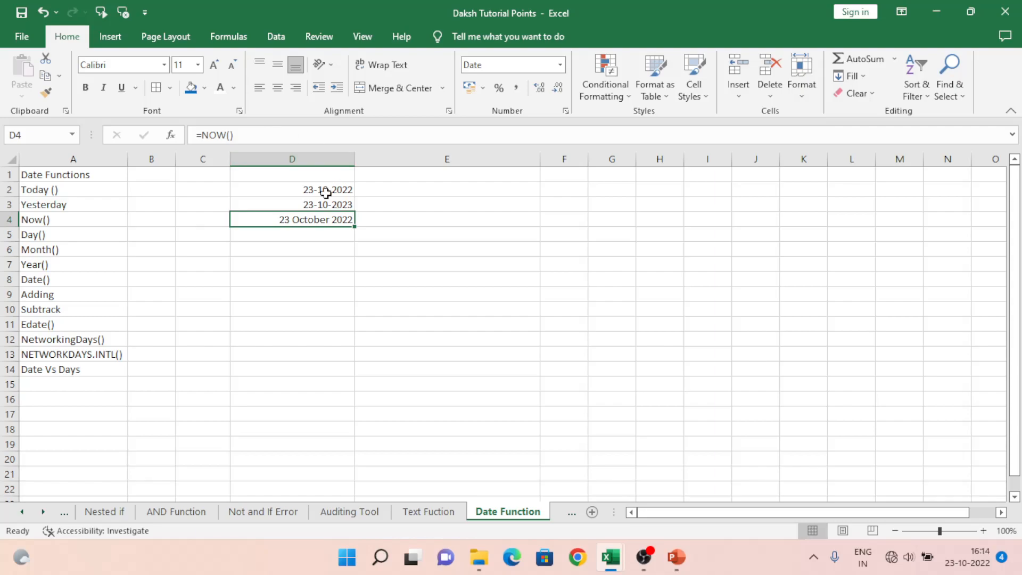
Step: Widen column D and review the Date format types available for cell D4
left_click_drag(360, 160, 432, 160)
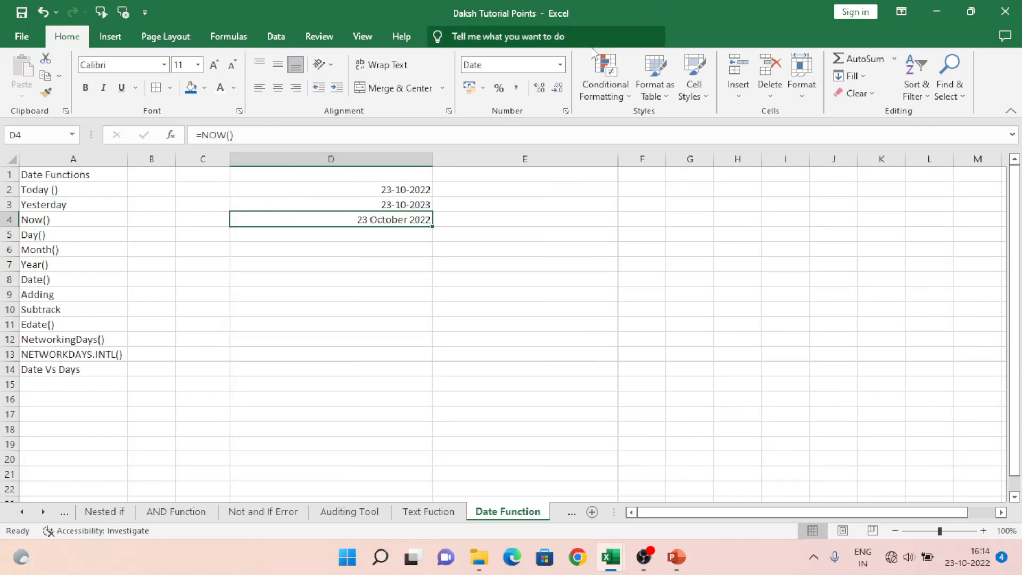
left_click(560, 64)
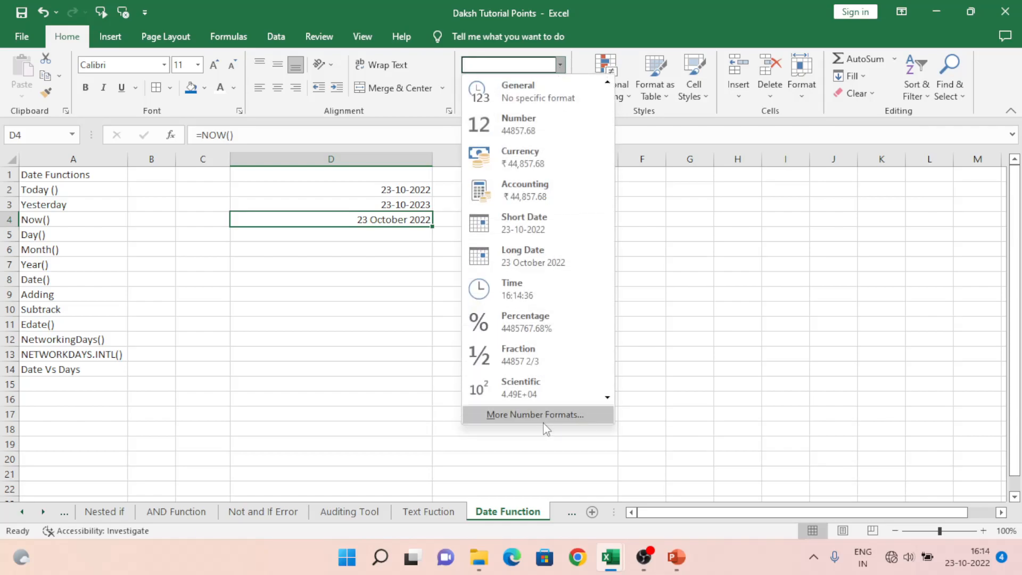
left_click(544, 417)
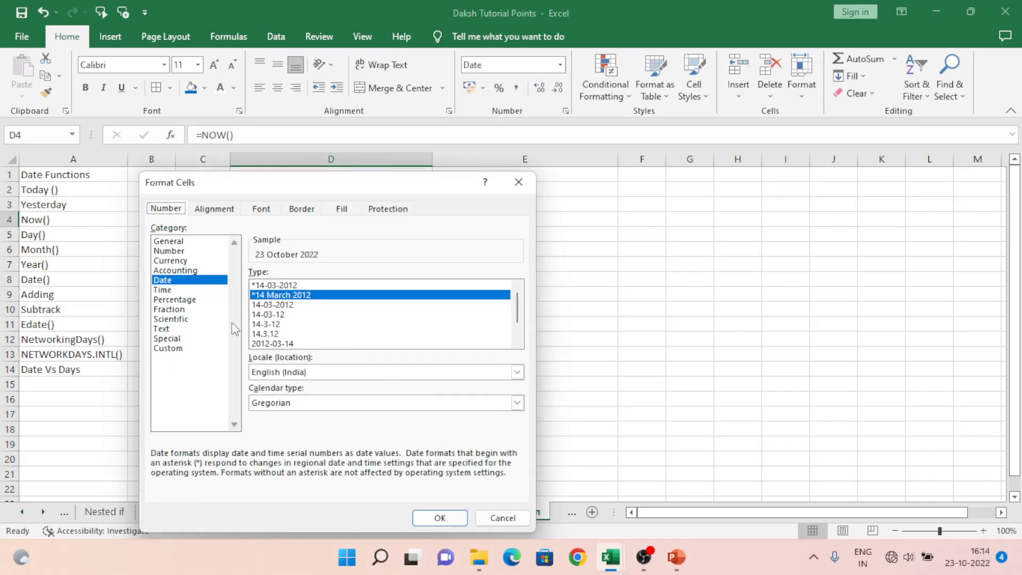
left_click(516, 342)
left_click(517, 343)
left_click(517, 342)
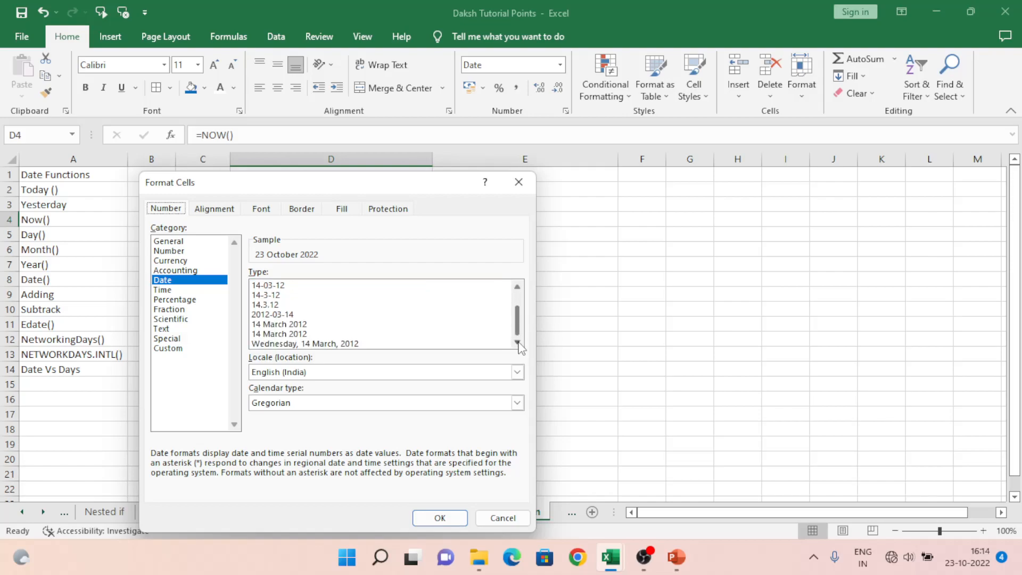
left_click_drag(517, 320, 517, 298)
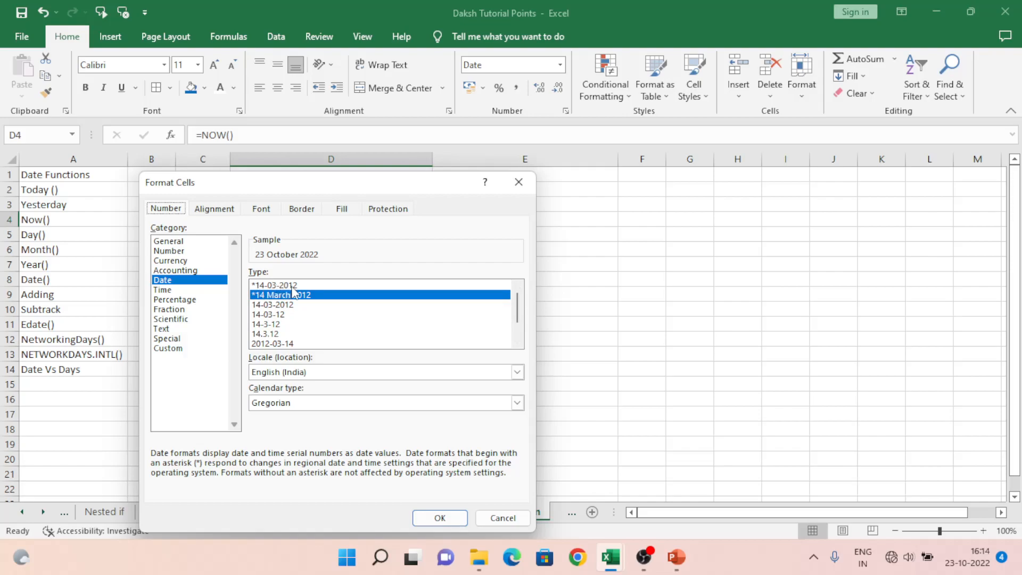
scroll(519, 340, "down", 1)
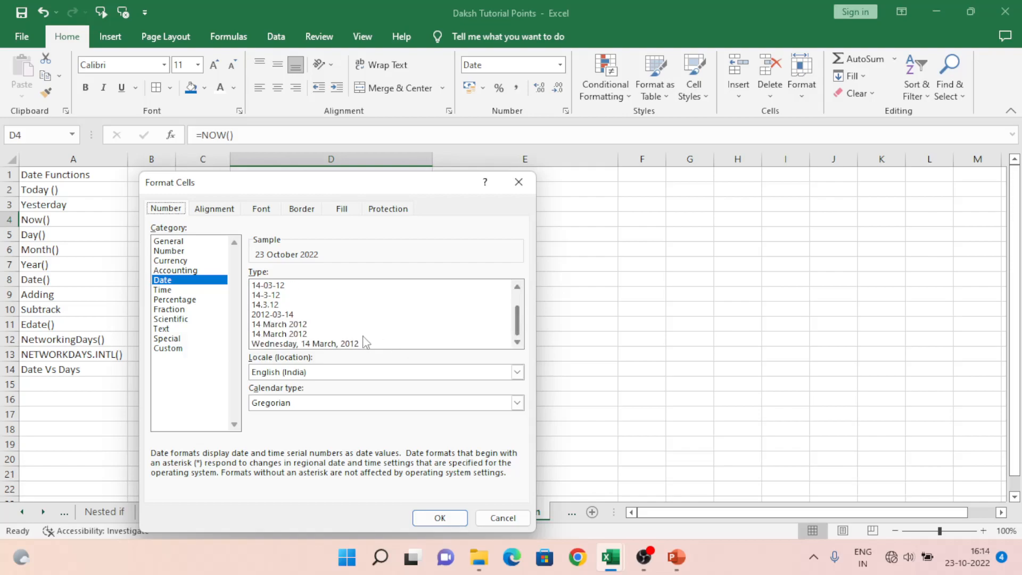
Step: Apply the custom number format dd-mm-yyyy hh:mm:ss to cell D4, adding seconds to the existing dd-mm-yyyy hh:mm code
left_click(166, 349)
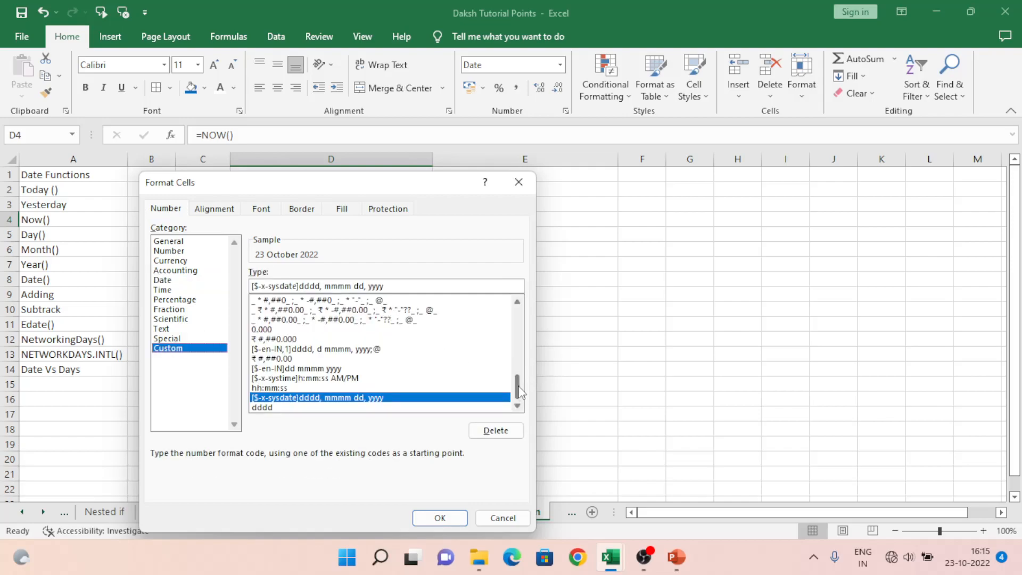
left_click_drag(517, 393, 517, 321)
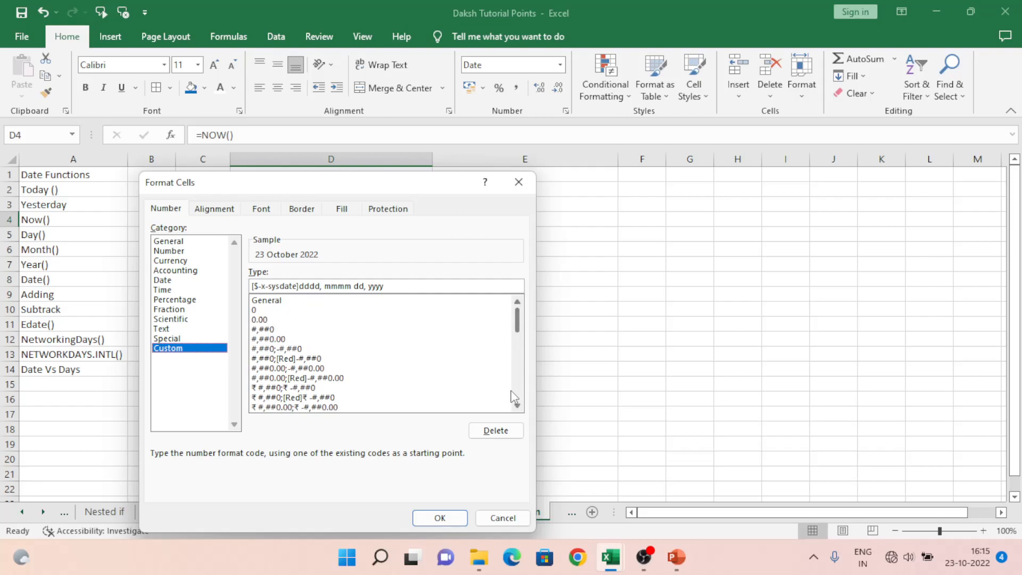
left_click(517, 408)
left_click(517, 407)
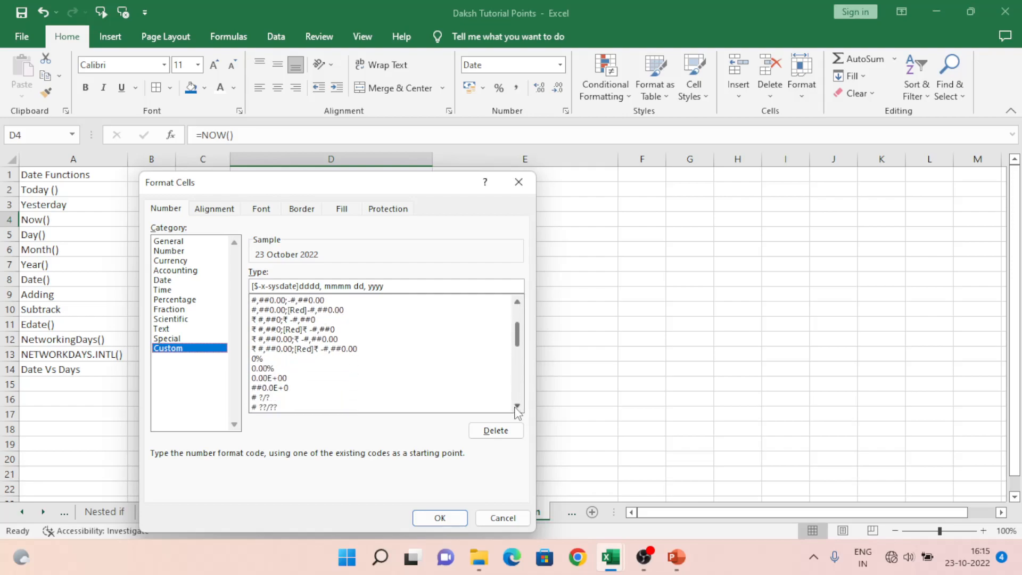
left_click(517, 407)
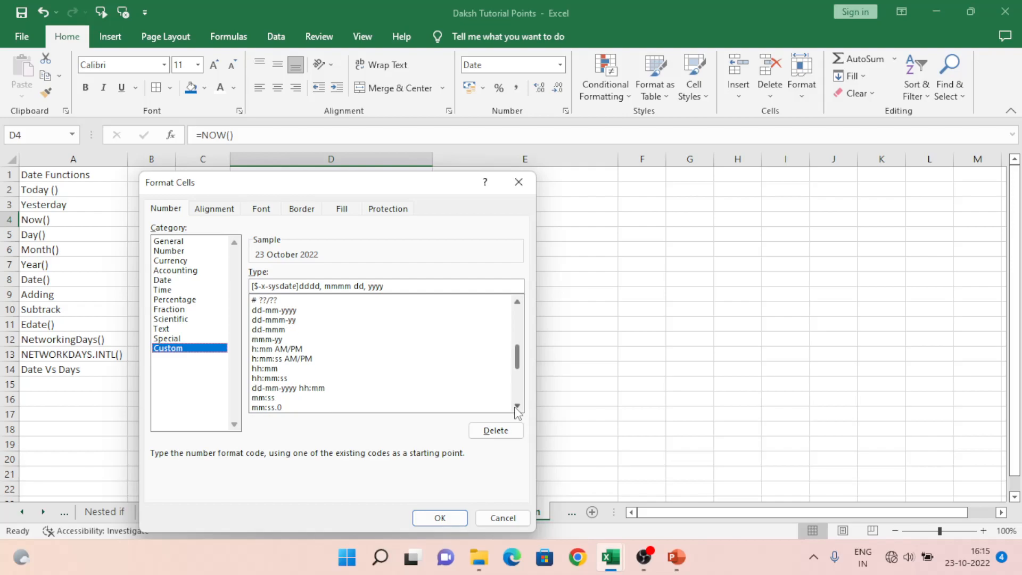
left_click(268, 361)
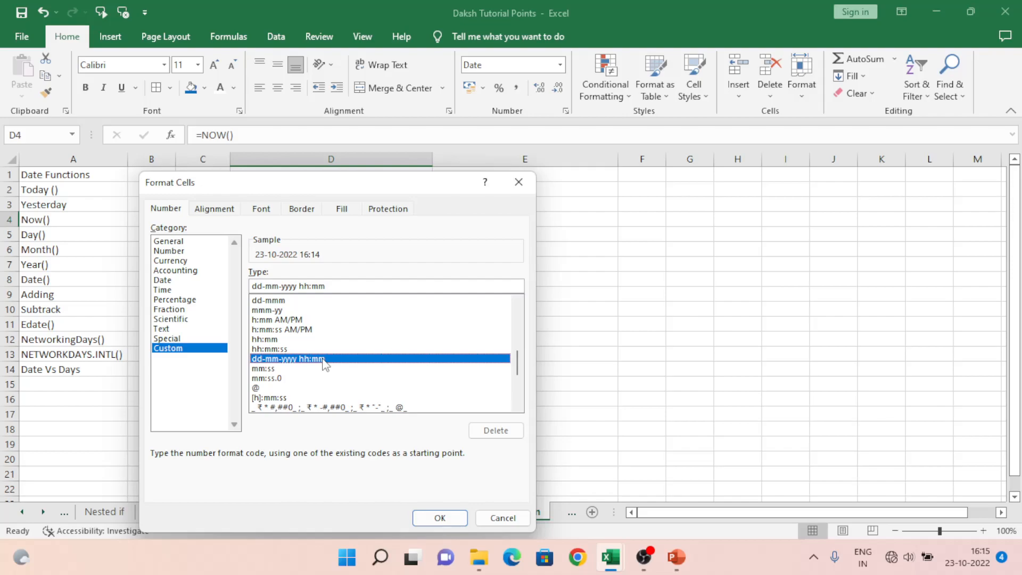
left_click(333, 284)
type(":")
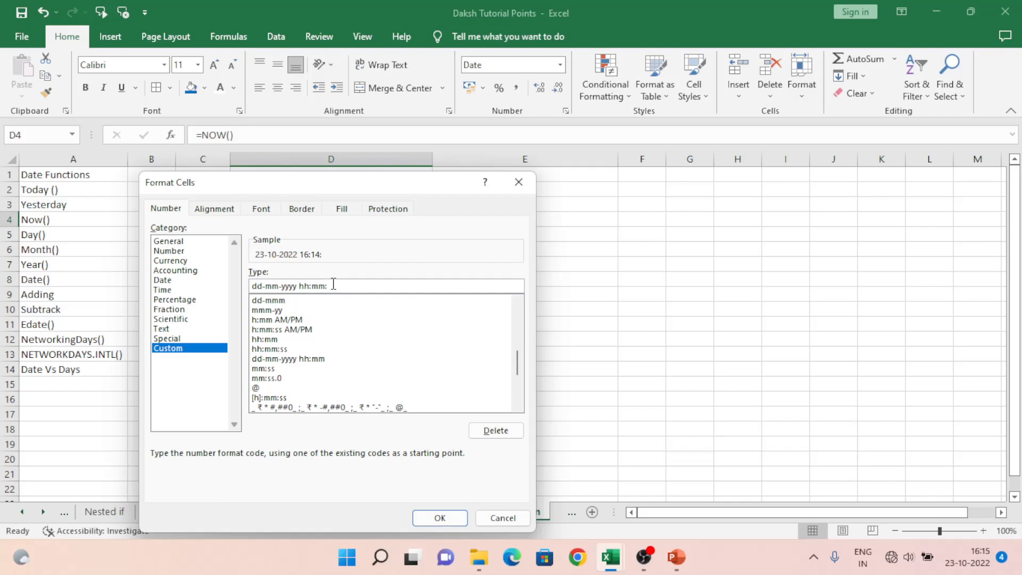
type("ss")
left_click(439, 519)
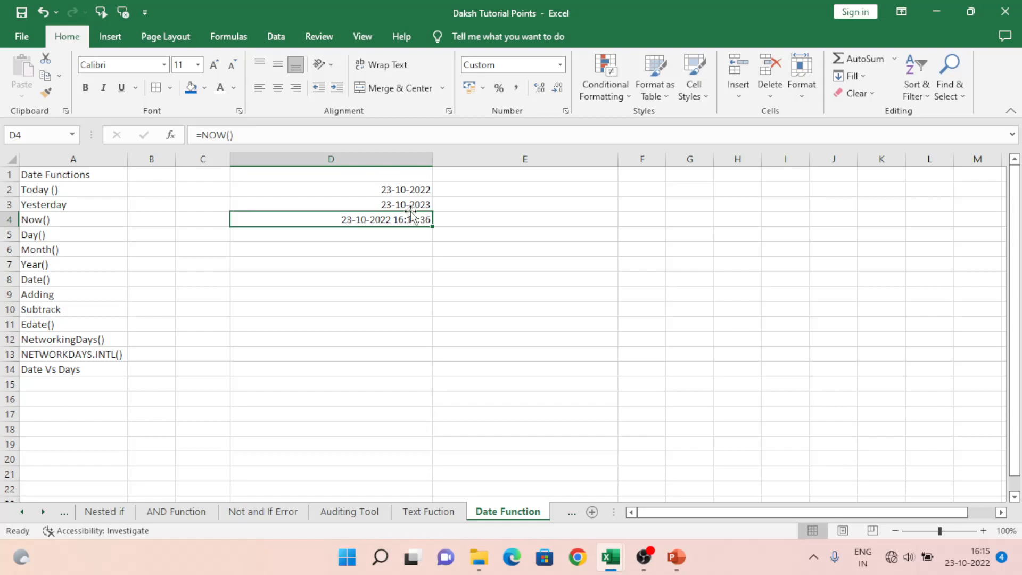
Step: Change the number format of cell D4 to Time
left_click(560, 65)
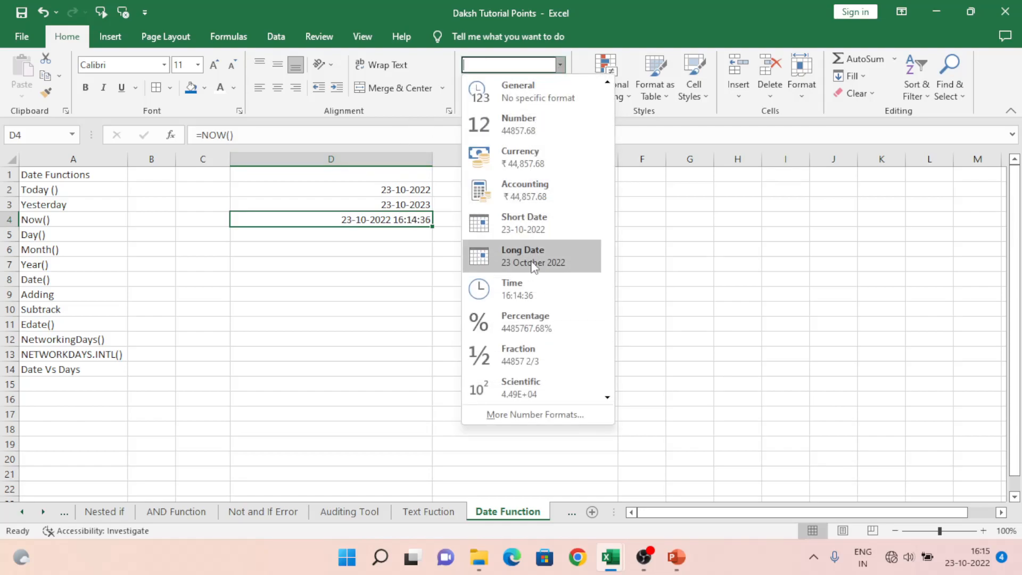
left_click(527, 293)
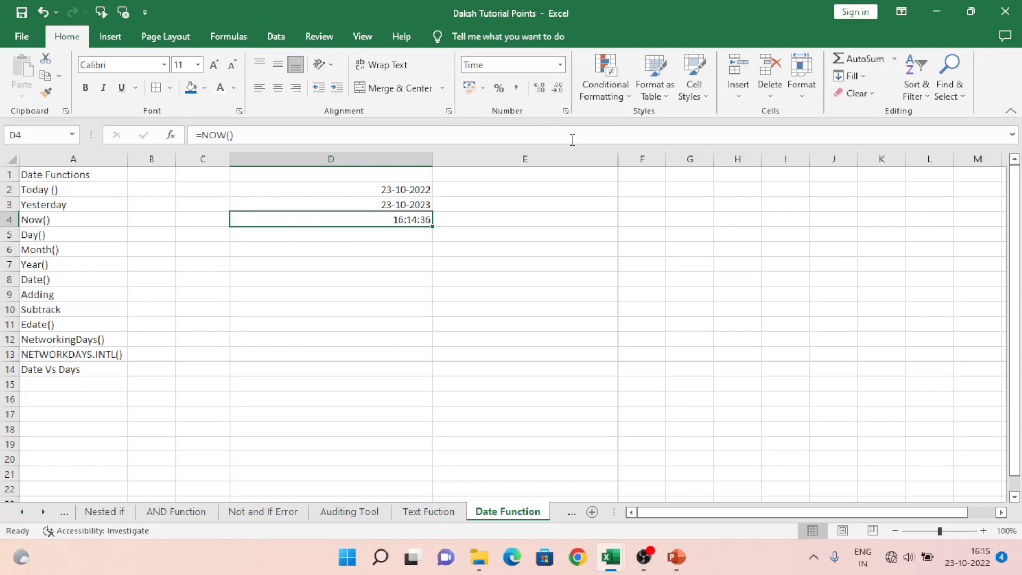
Step: Reapply the saved custom format dd-mm-yyyy hh:mm:ss to cell D4
left_click(561, 65)
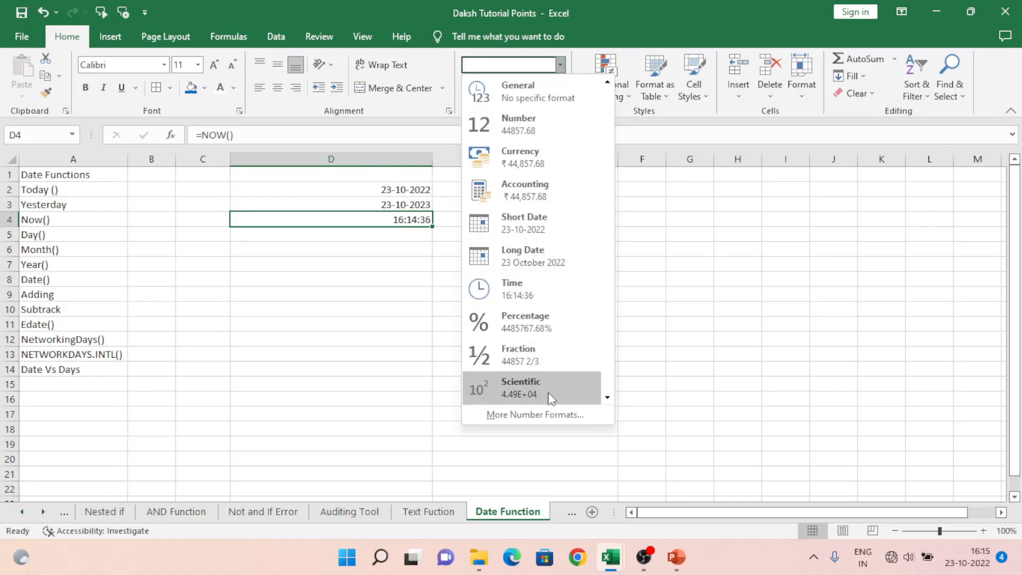
left_click(549, 414)
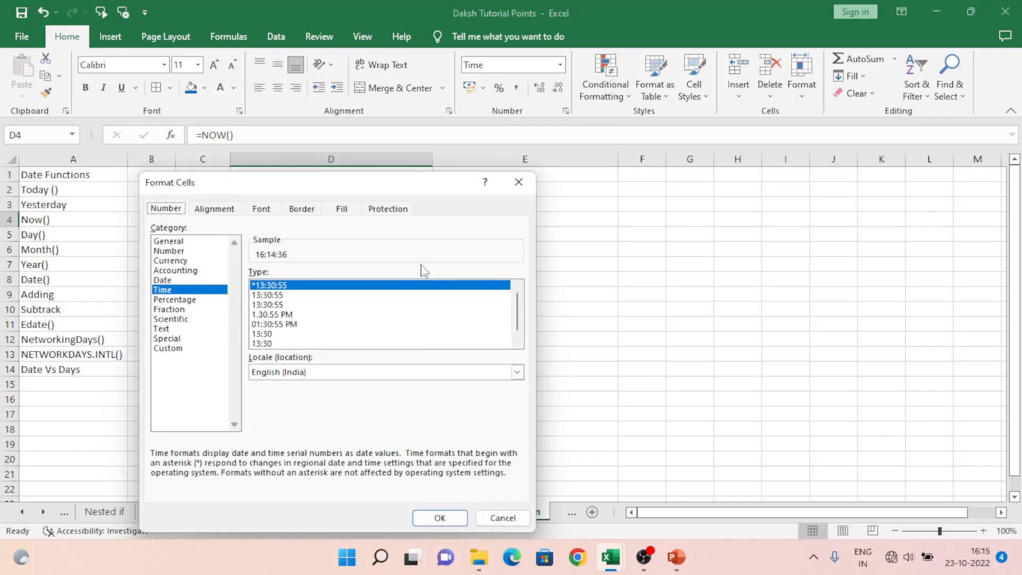
left_click(183, 352)
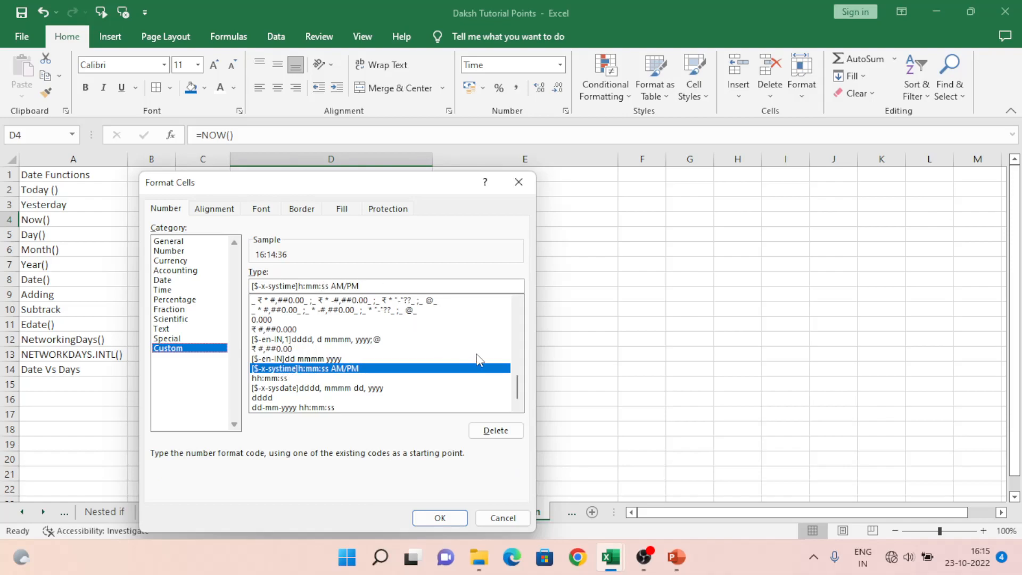
double_click(321, 407)
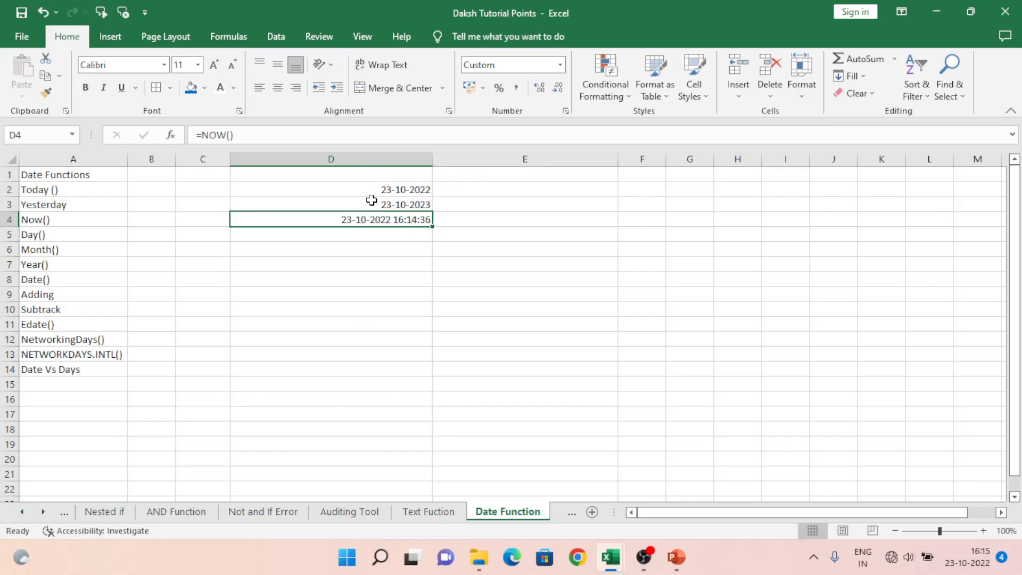
Step: Edit the D4 formula to subtract 2 days, making it =NOW()-2
double_click(325, 214)
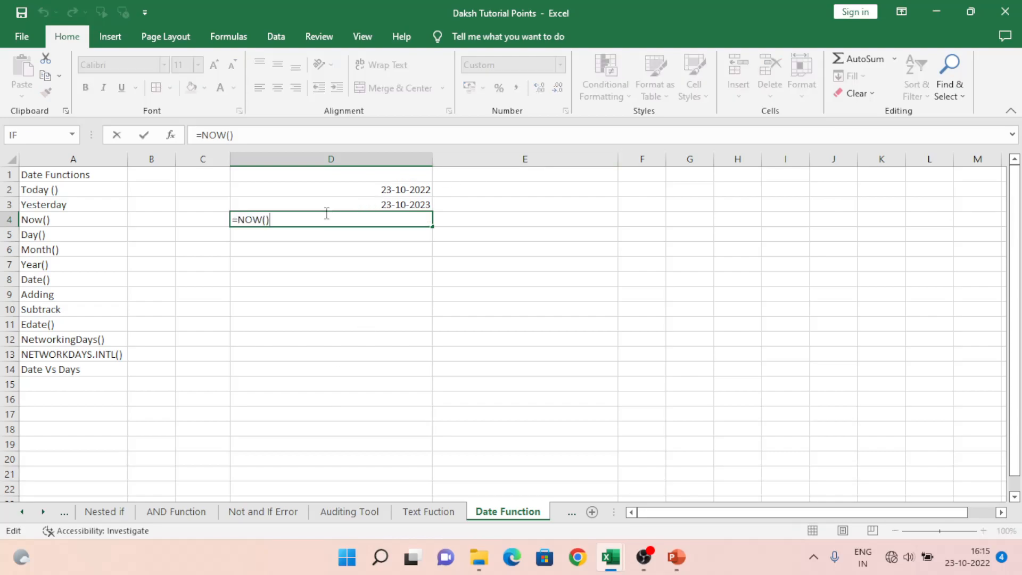
type("-2")
key("Return")
left_click(326, 214)
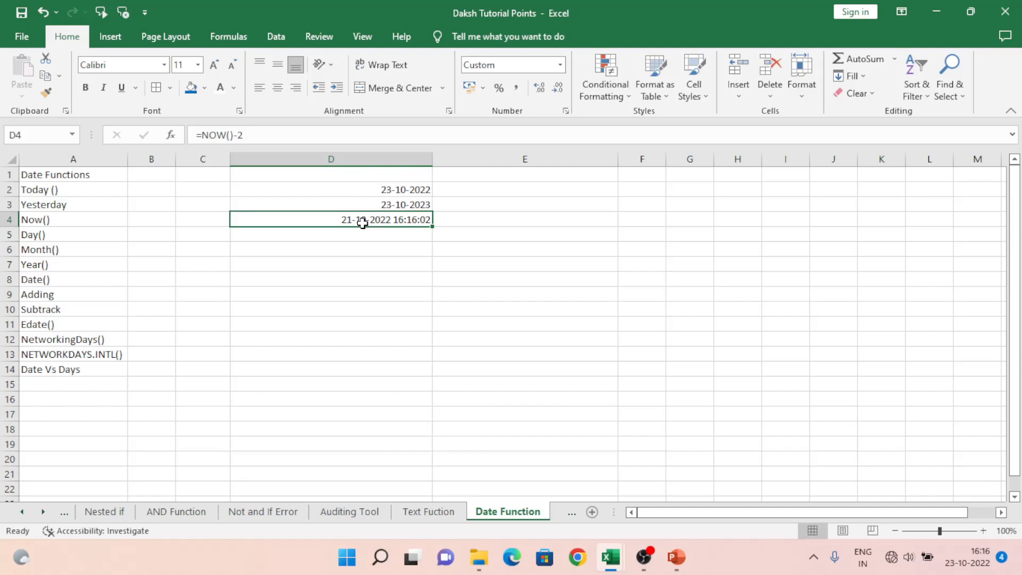
Step: Try to enter =DAY() without an argument in cell D5, in the Day() row
key("Down")
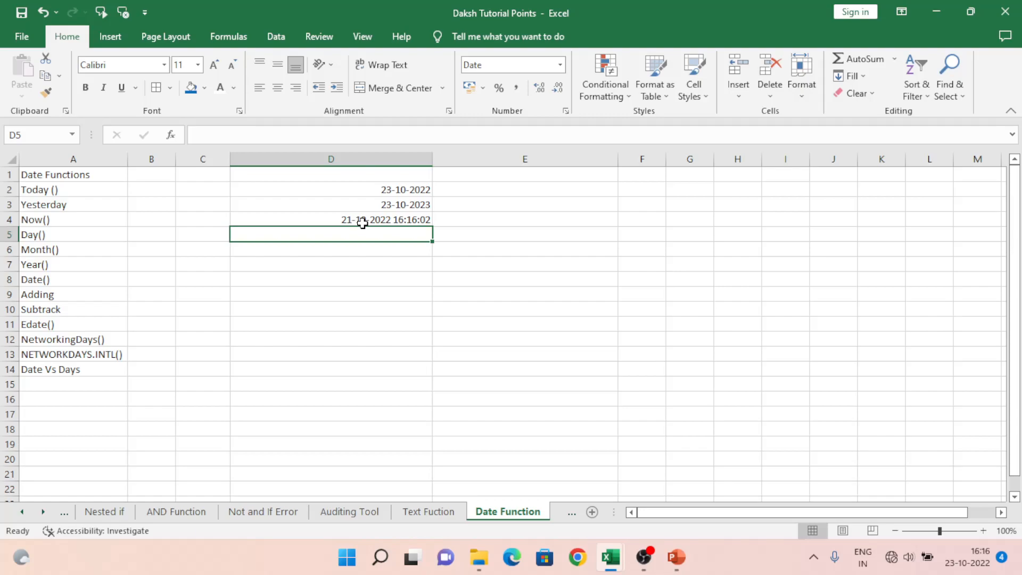
type("=day")
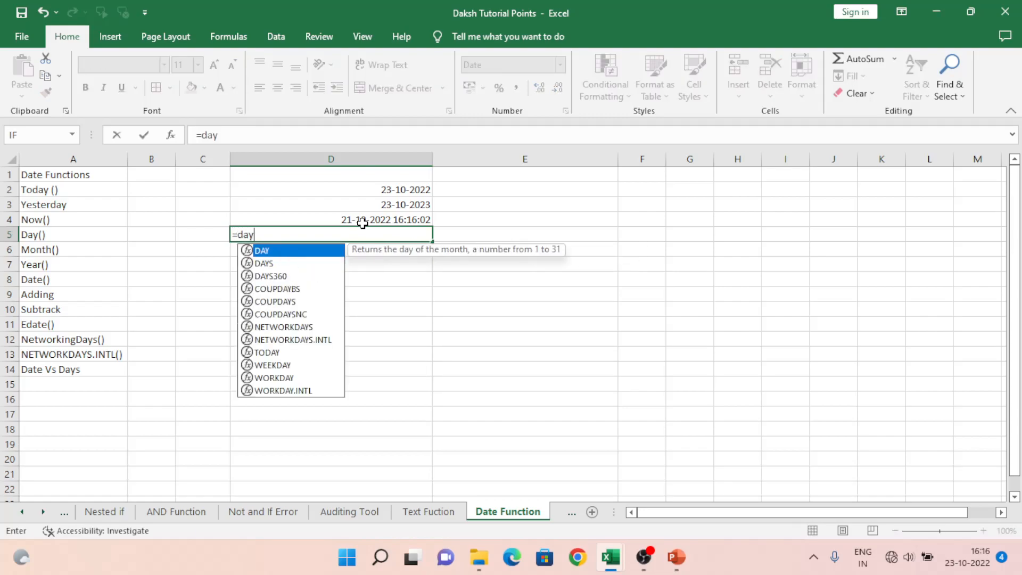
key("Tab")
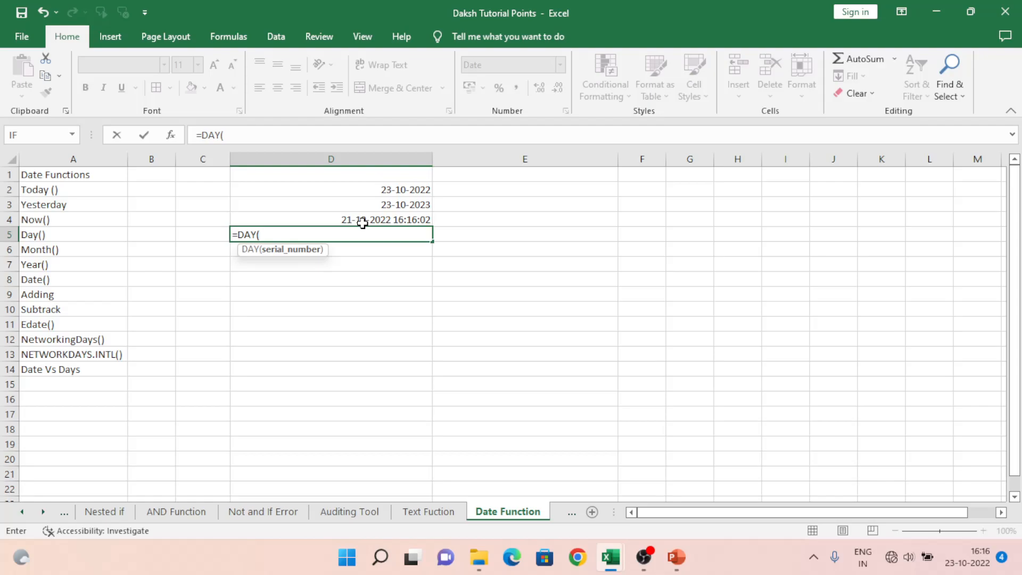
type(")")
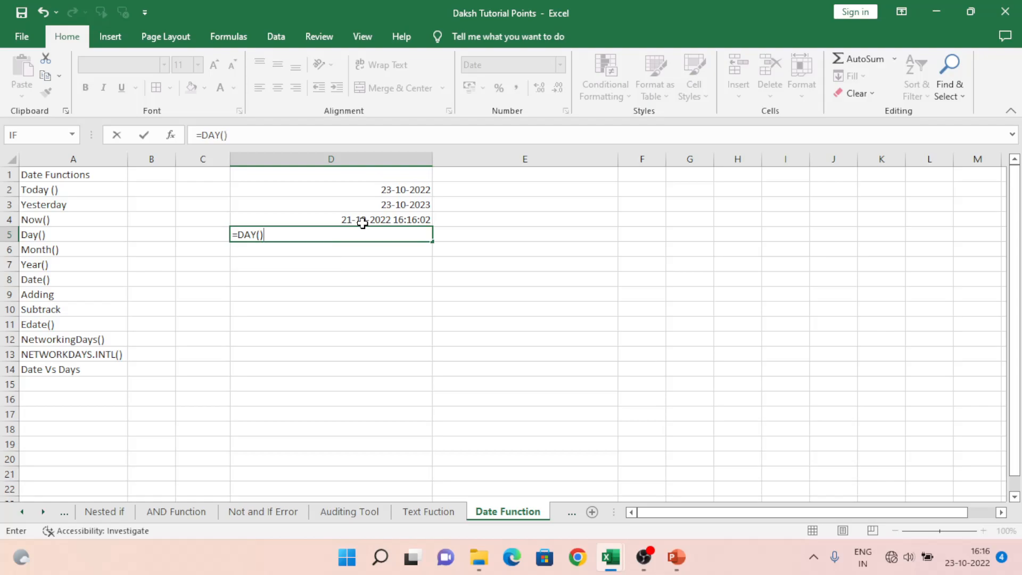
key("Return")
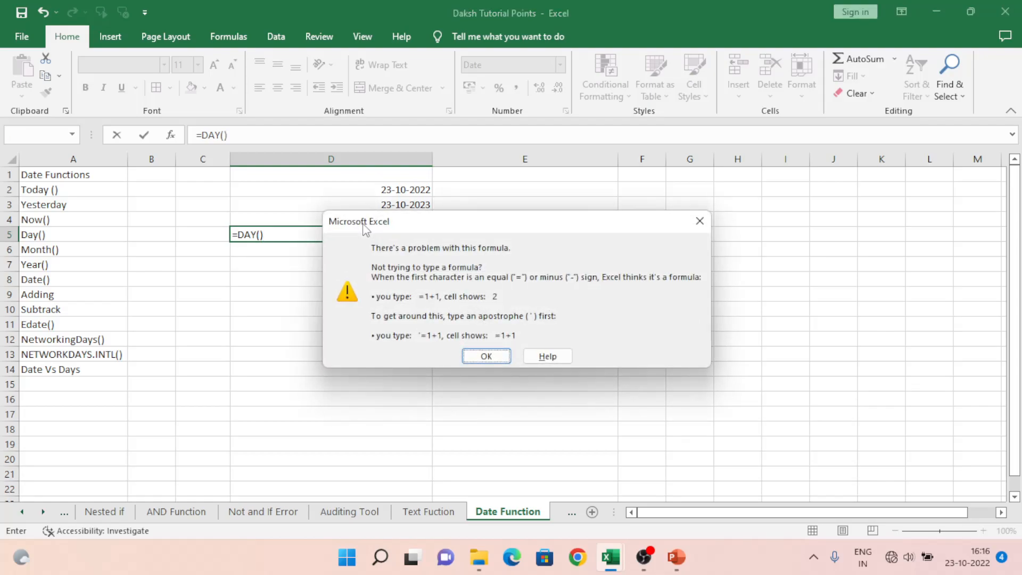
key("Return")
key("Escape")
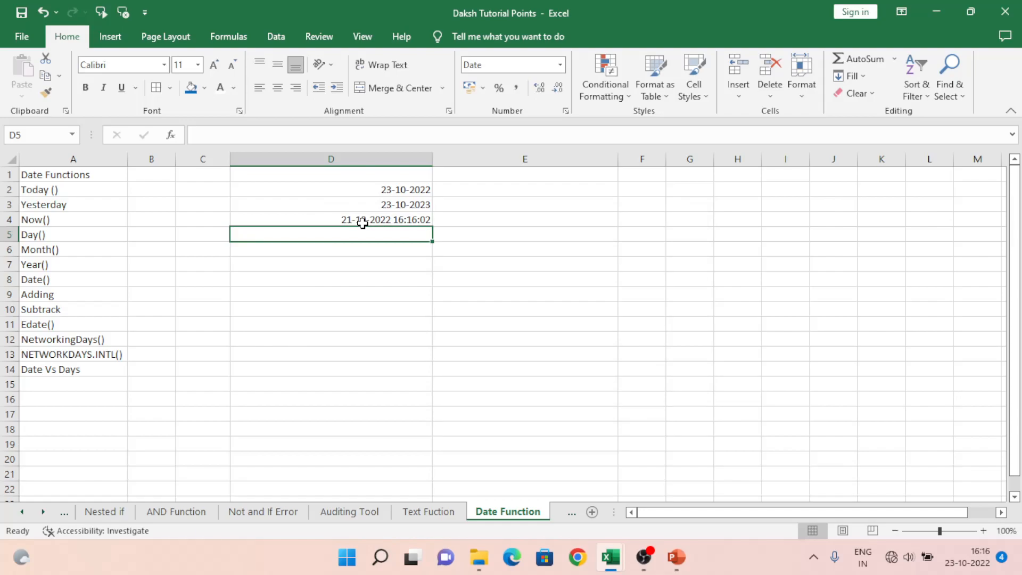
Step: Enter the formula =DAY(D3) in cell D5 to extract the day from the date in D3
type("=day")
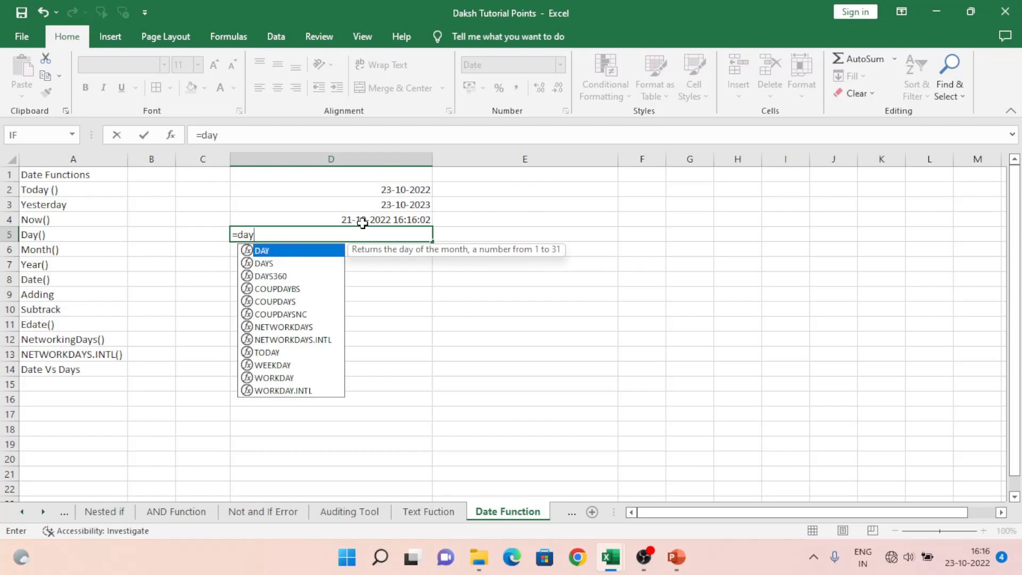
key("Tab")
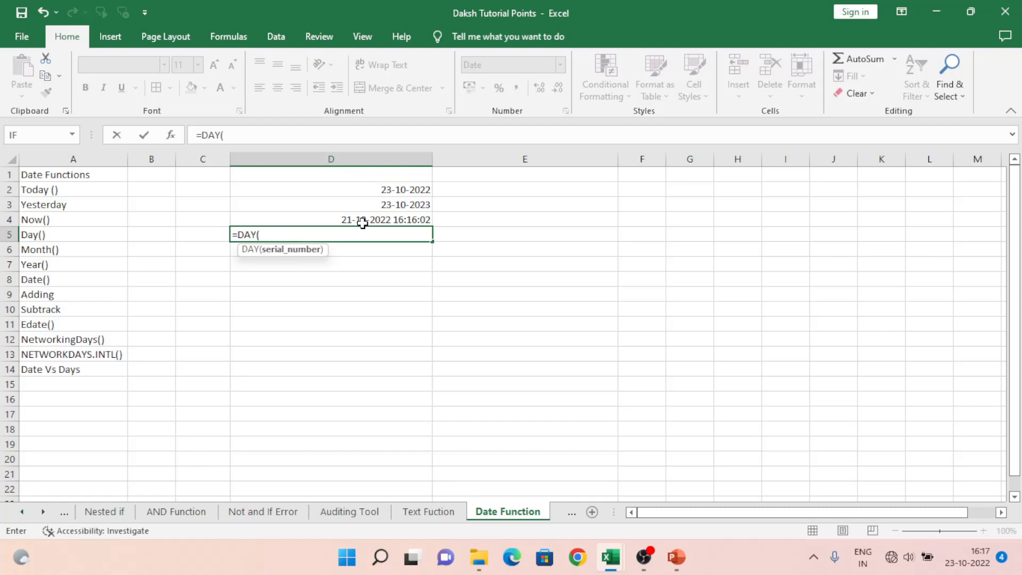
key("Up")
key("Up")
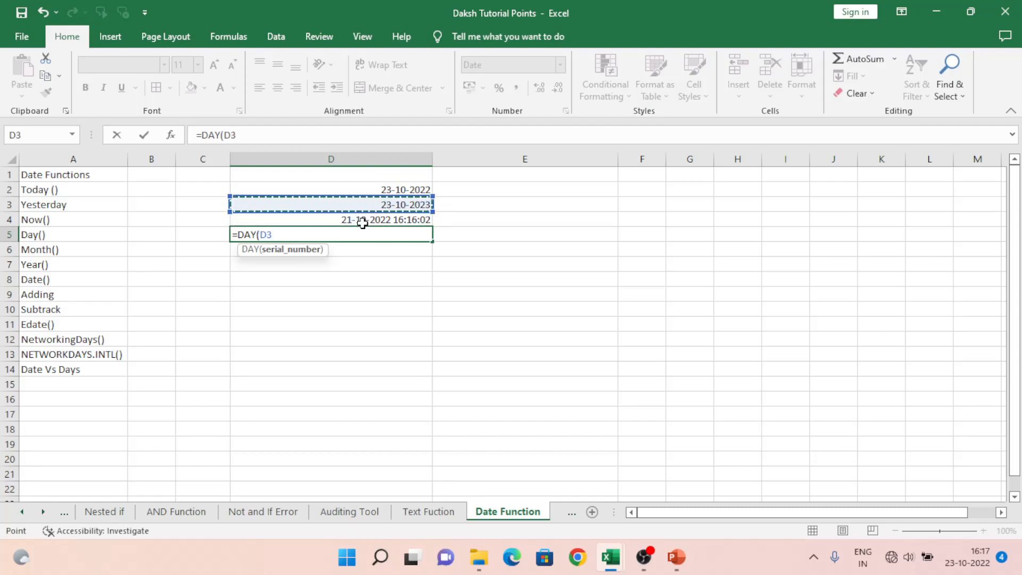
type(")")
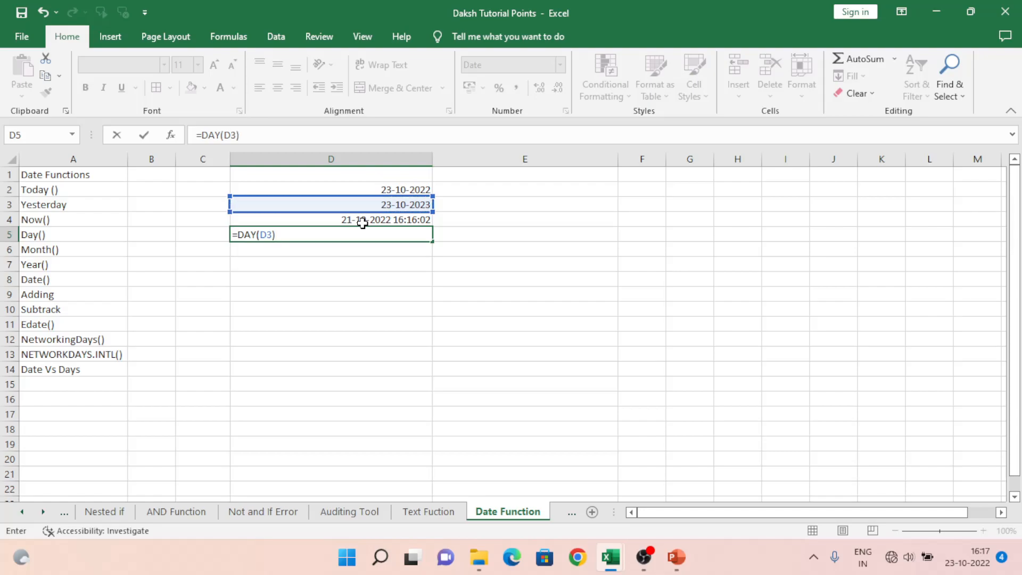
key("Return")
Step: Set the number format of the DAY formula cell D5 to Number
key("Up")
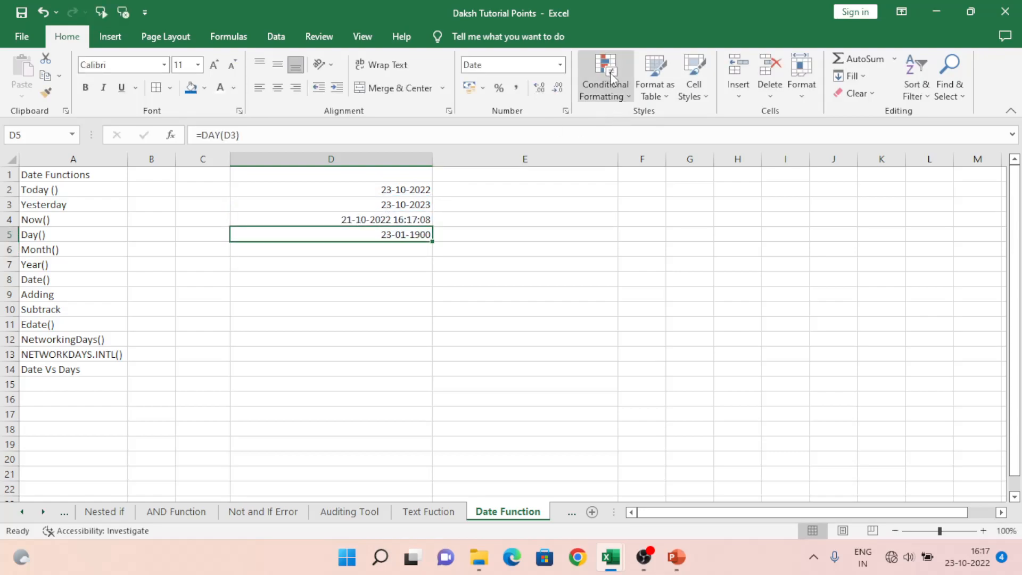
left_click(560, 64)
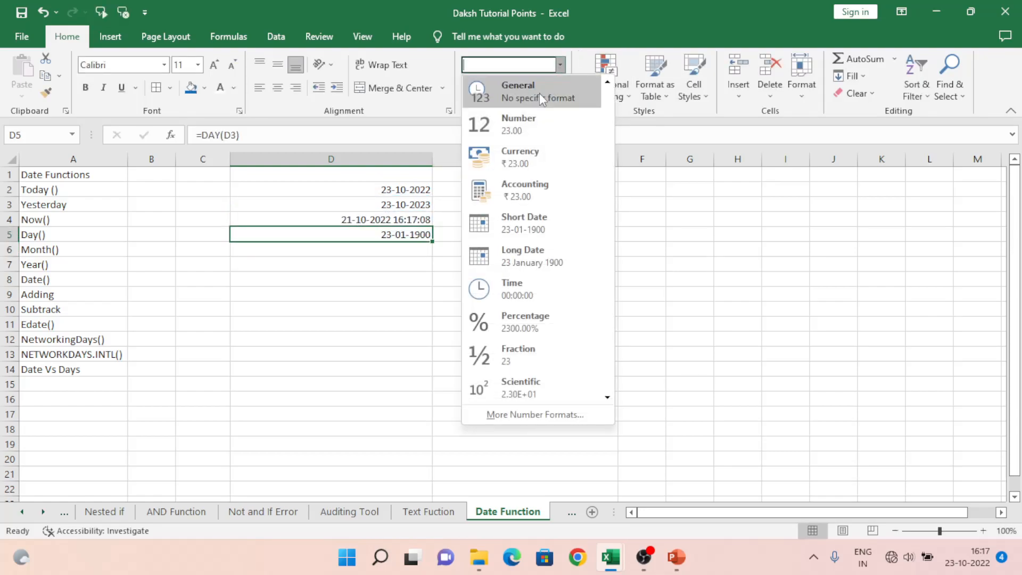
left_click(526, 128)
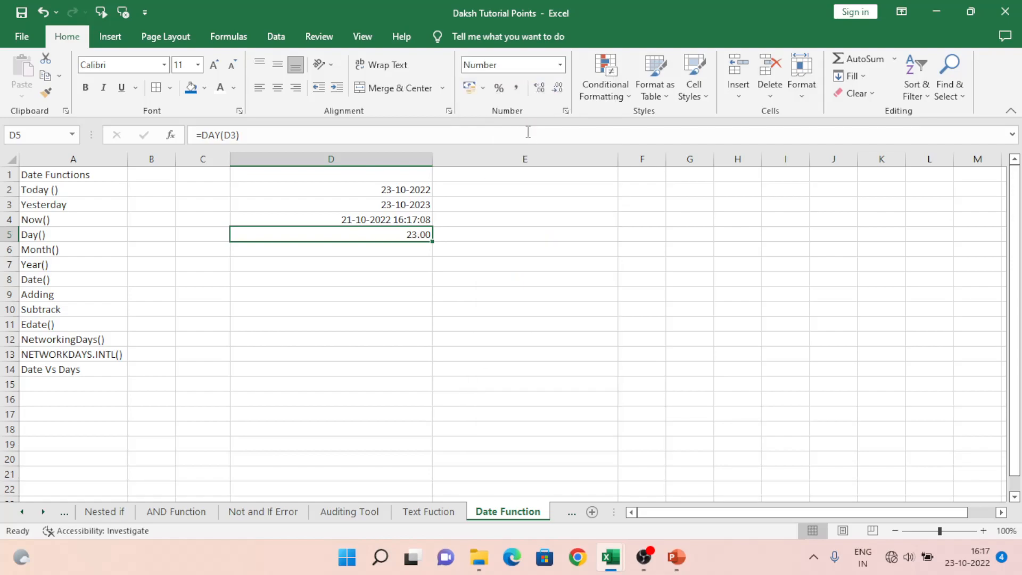
Step: Set the number format of the DAY formula cell D5 to General
left_click(560, 65)
left_click(548, 90)
Step: Try copying the DAY formula from D5 down through D7, and clear the copies in D6 and D7
key("ctrl+c")
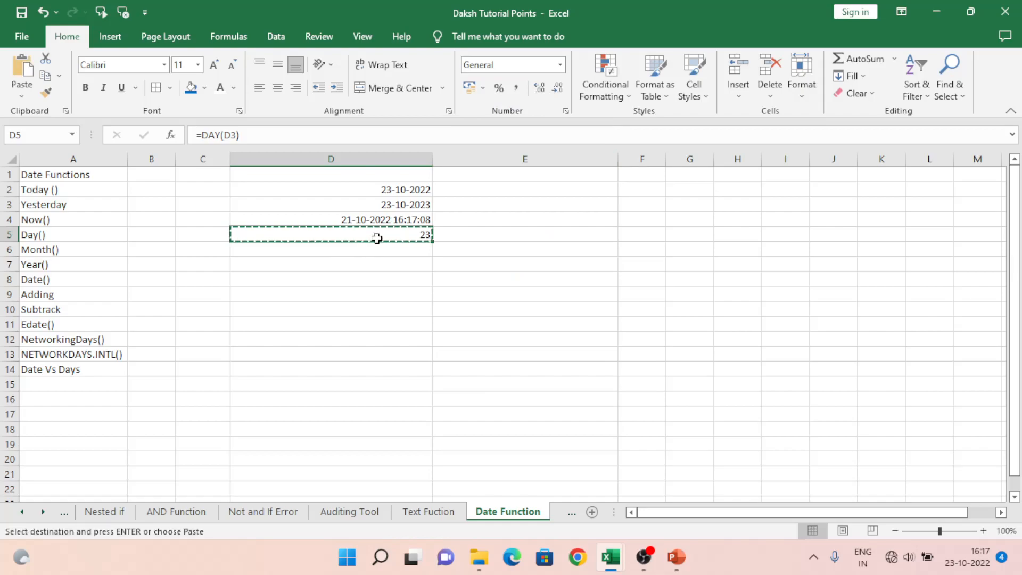
key("shift+Down")
key("shift+Down")
key("ctrl+v")
key("Down")
key("Up")
key("Up")
key("Down")
key("Down")
key("BackSpace")
key("Return")
key("BackSpace")
key("Return")
key("Up")
key("Up")
key("Up")
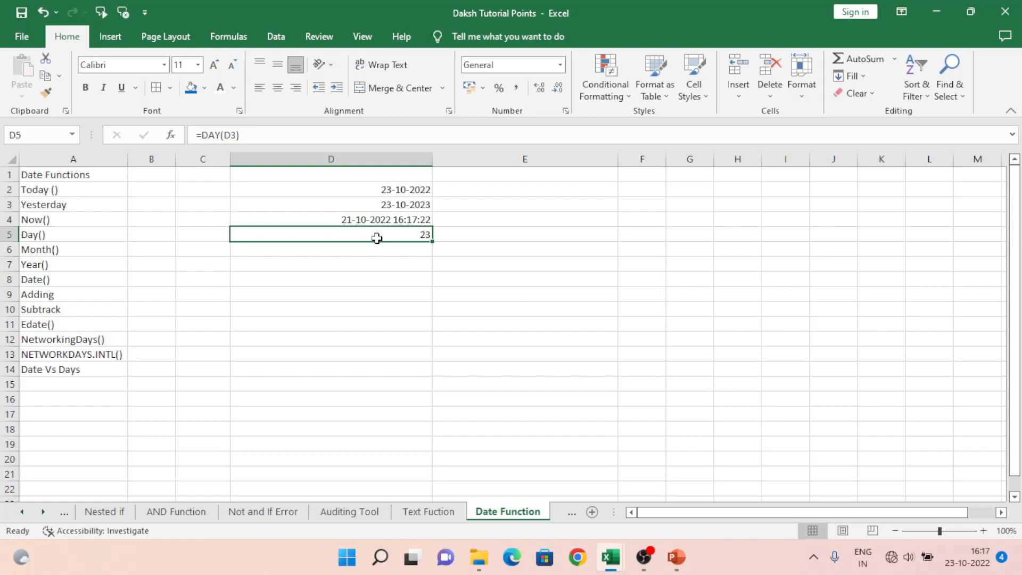
Step: Enter the date 1/1/2022 in cell C5, beside the Day() example
key("Left")
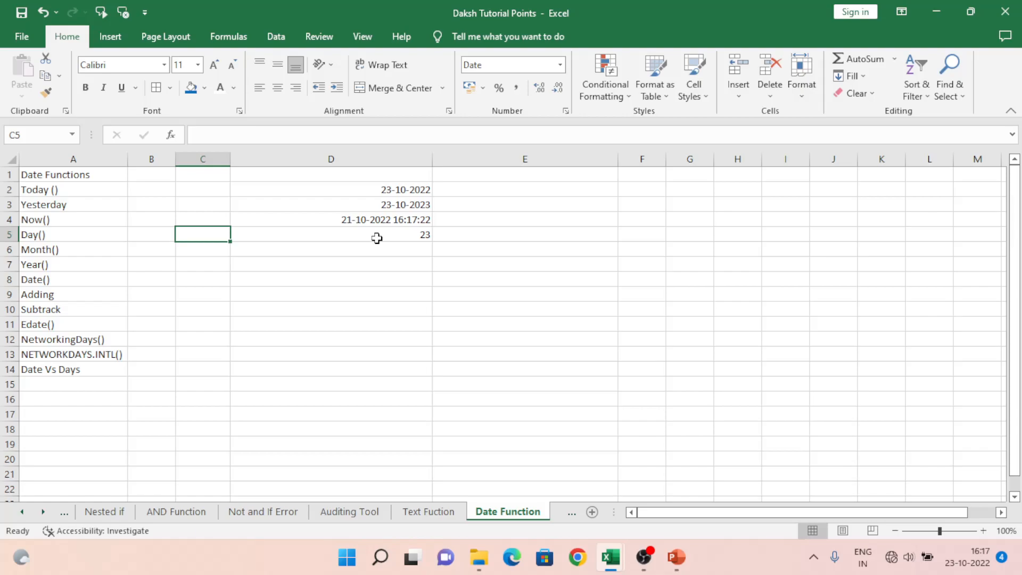
type("1/1/2022")
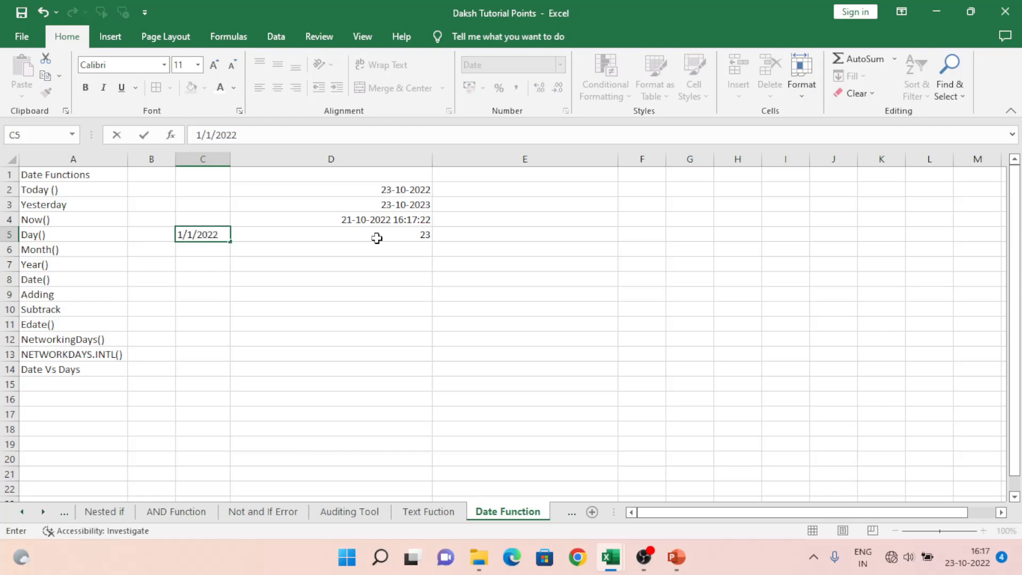
key("Return")
key("Up")
Step: Replace the formula in cell D5 with =DAY(C5) to extract the day from the date in C5
left_click(377, 238)
type("=")
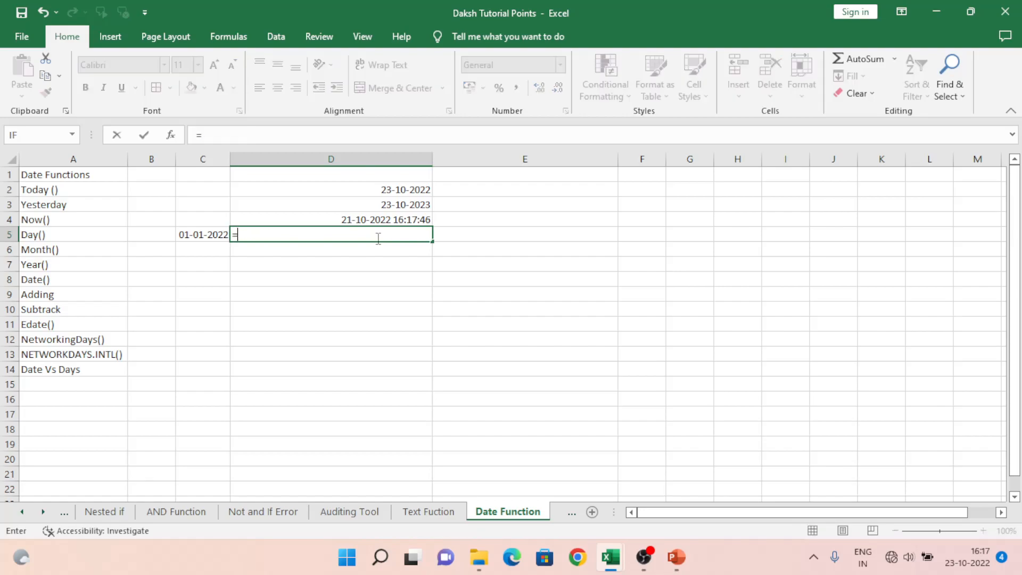
type("d")
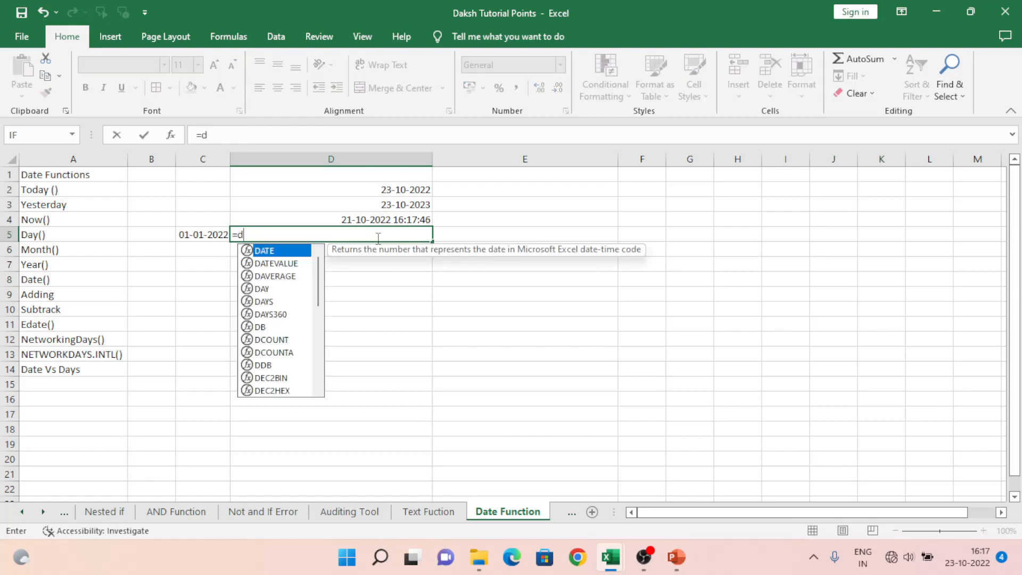
type("ay")
key("Tab")
key("Left")
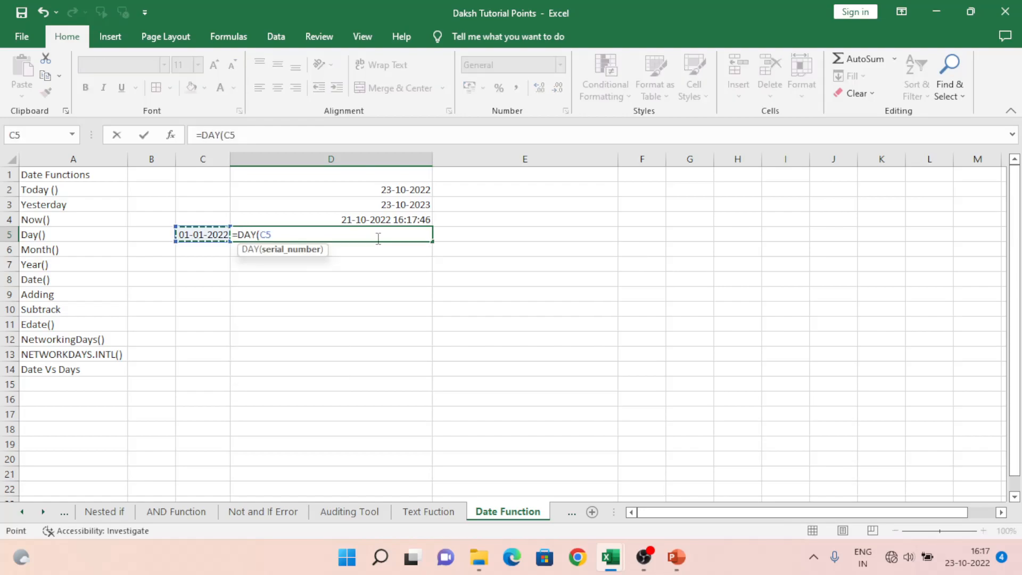
type(")")
key("Return")
key("Up")
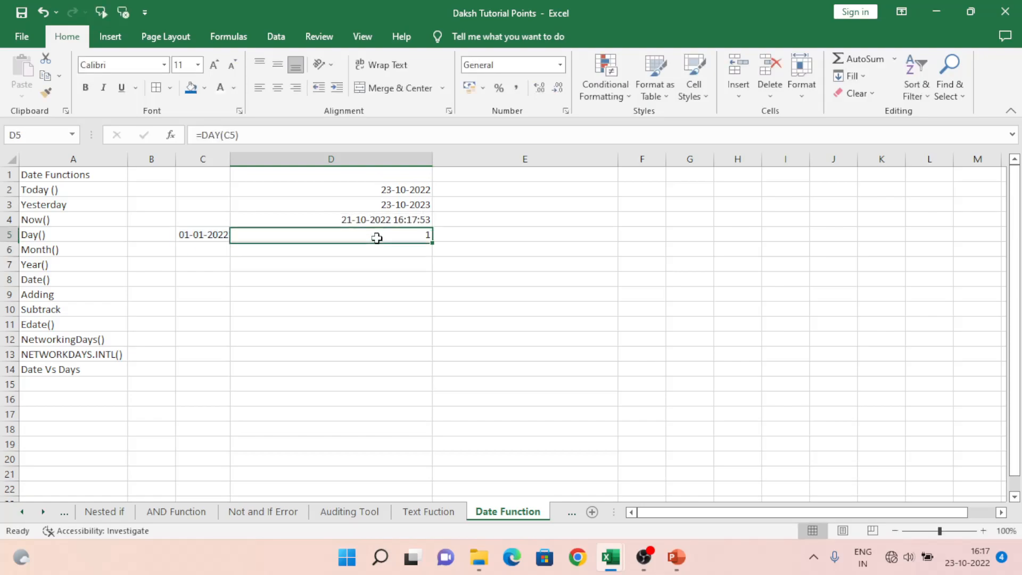
Step: Change the day of the date in cell C5 to 15, making it 15-01-2022
key("Left")
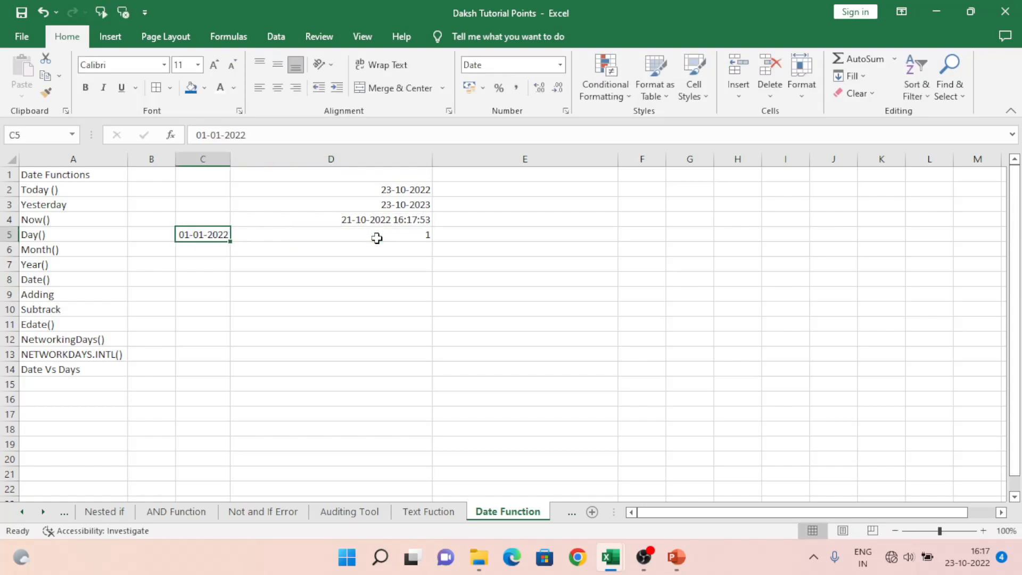
key("F2")
key("Left")
key("Left")
key("Left")
key("Left")
key("Left")
key("Left")
key("Left")
key("Left")
key("shift+Left")
key("shift+Left")
type("15")
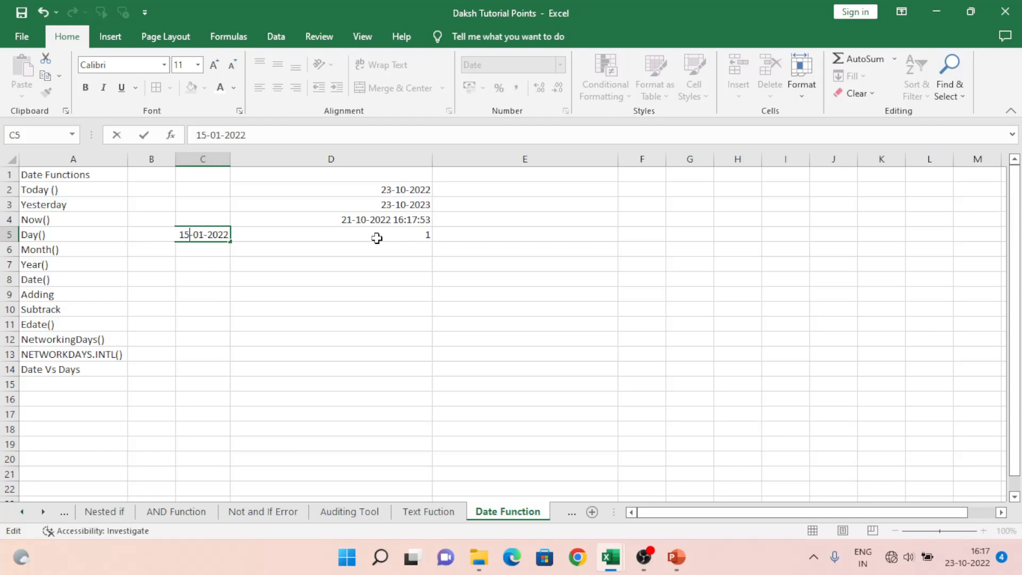
key("Return")
left_click(377, 238)
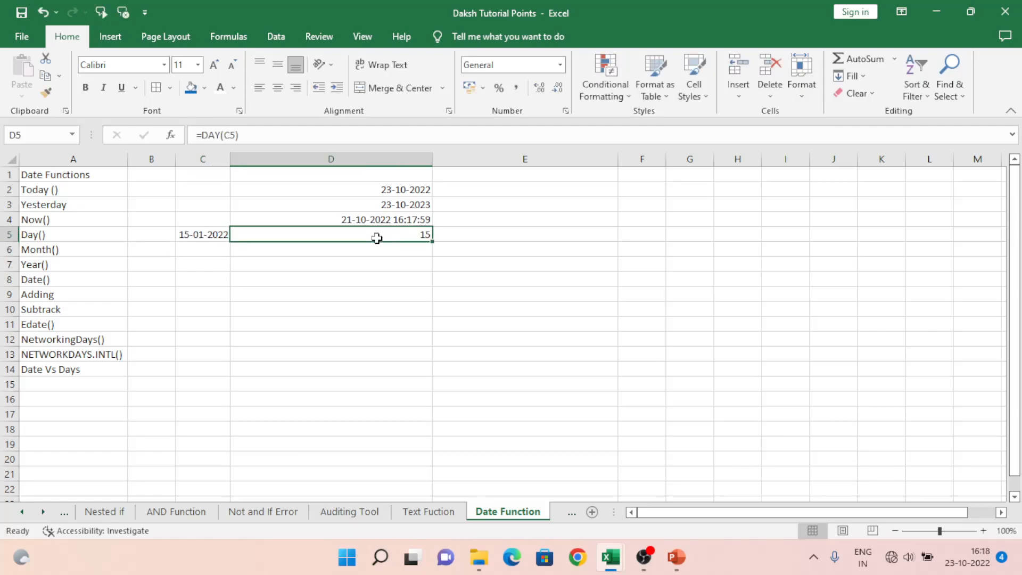
Step: Fill the date from C5 down into cells C6 and C7 for the Month() and Year() rows
key("Left")
key("Down")
key("Right")
key("Left")
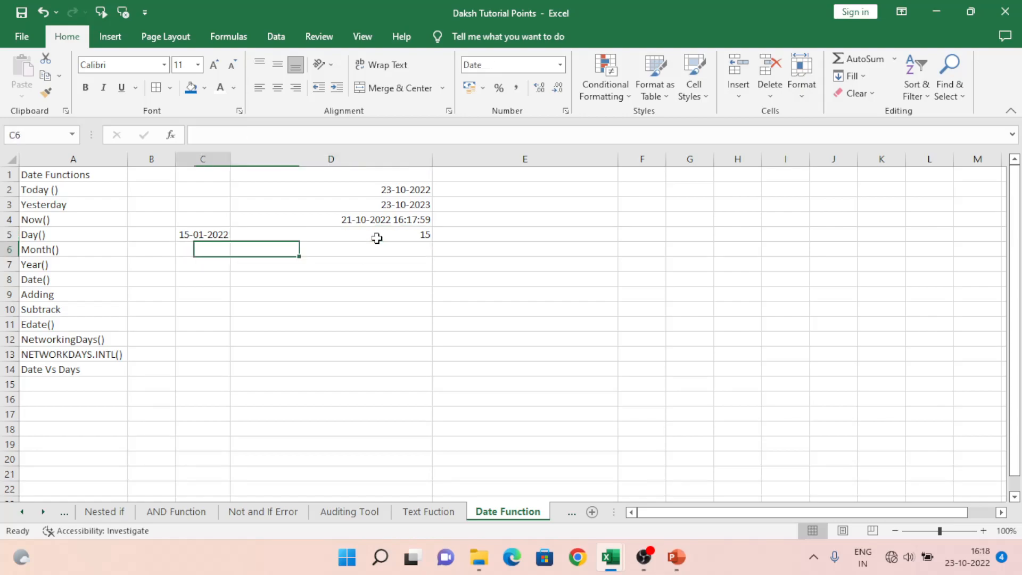
key("ctrl+d")
key("Down")
key("ctrl+d")
Step: Try to enter a MONTH formula in cell D6, in the Month() row
key("Right")
key("Up")
type("=")
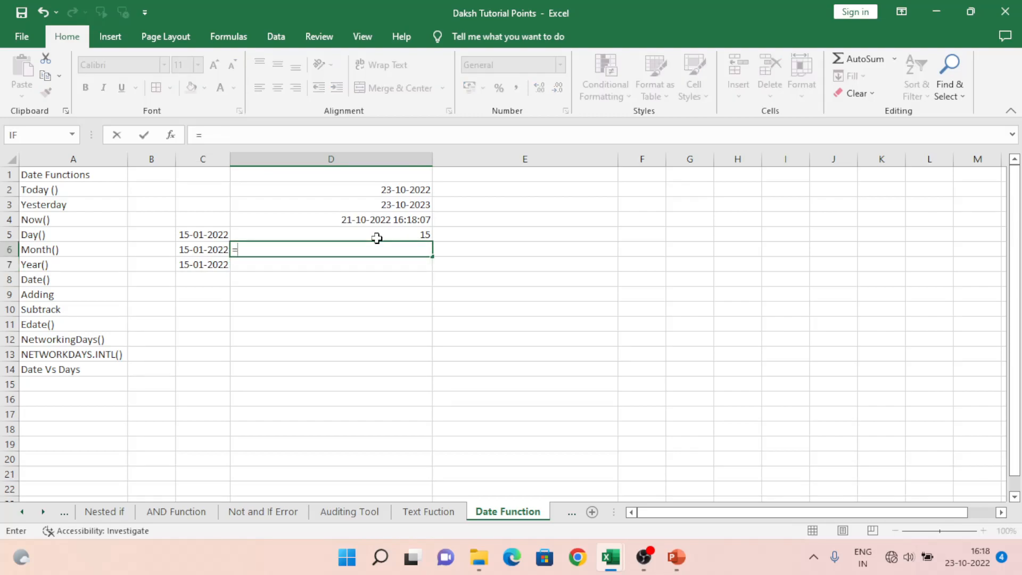
type("month")
key("Tab")
key("Left")
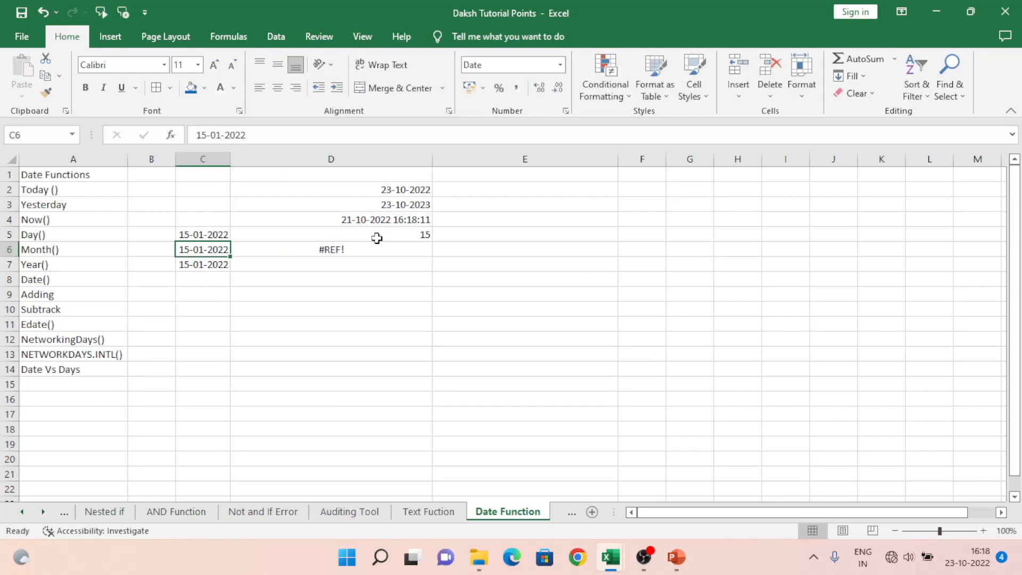
Step: Enter the formula =MONTH(C6) in cell D6 to extract the month from the date in C6
key("Right")
type("=month")
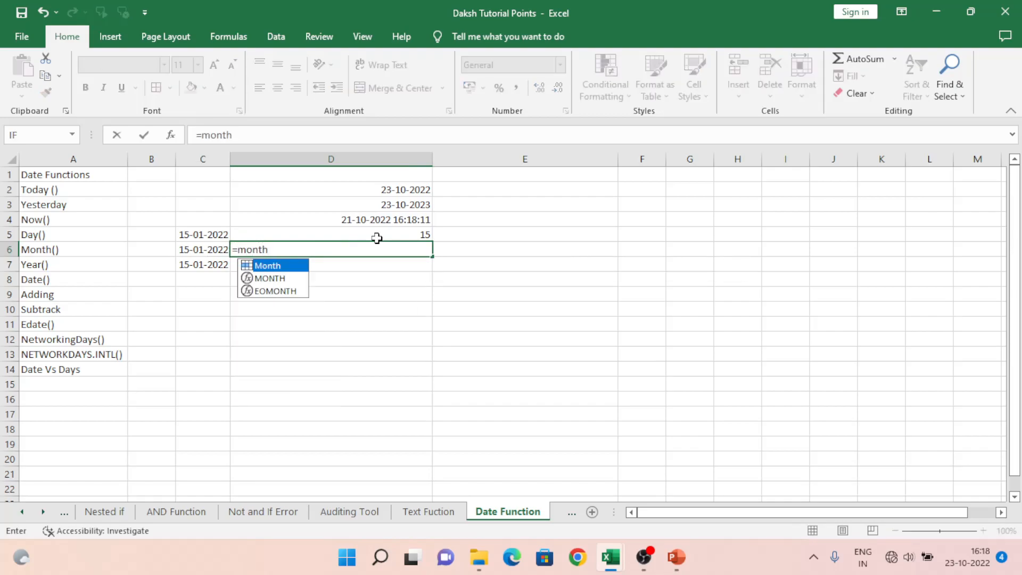
key("Down")
key("Tab")
key("Left")
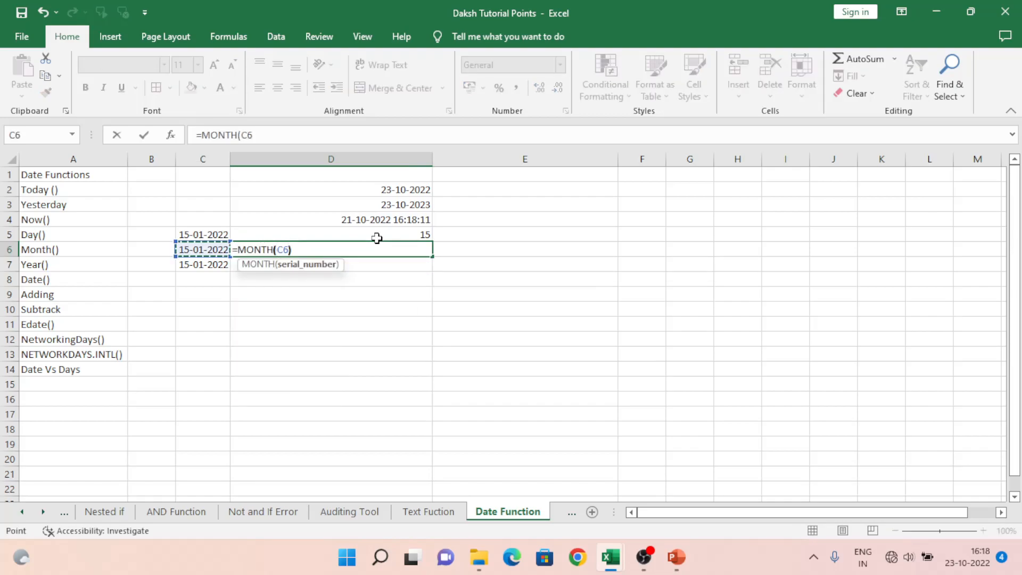
type(")")
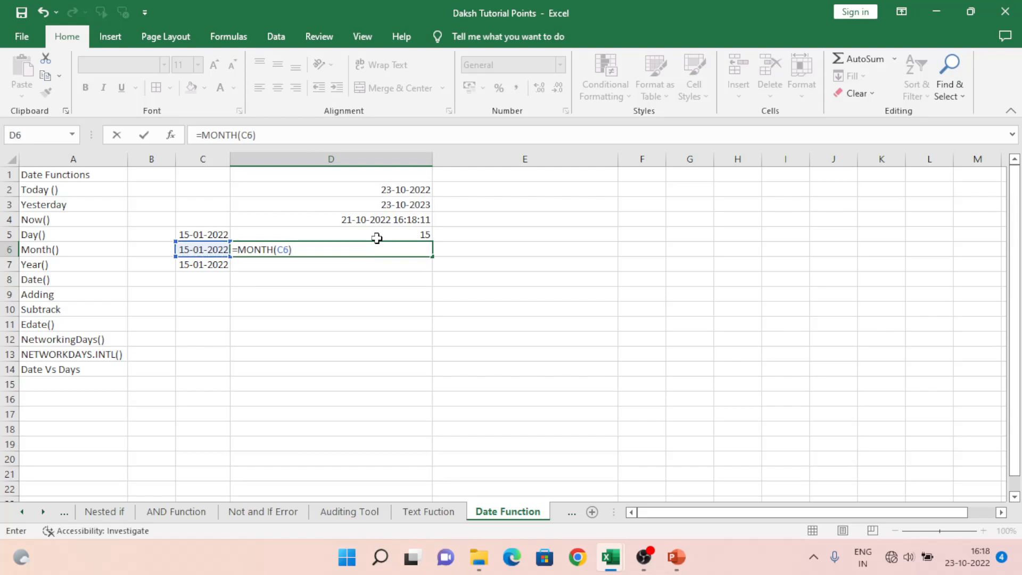
key("Return")
key("Up")
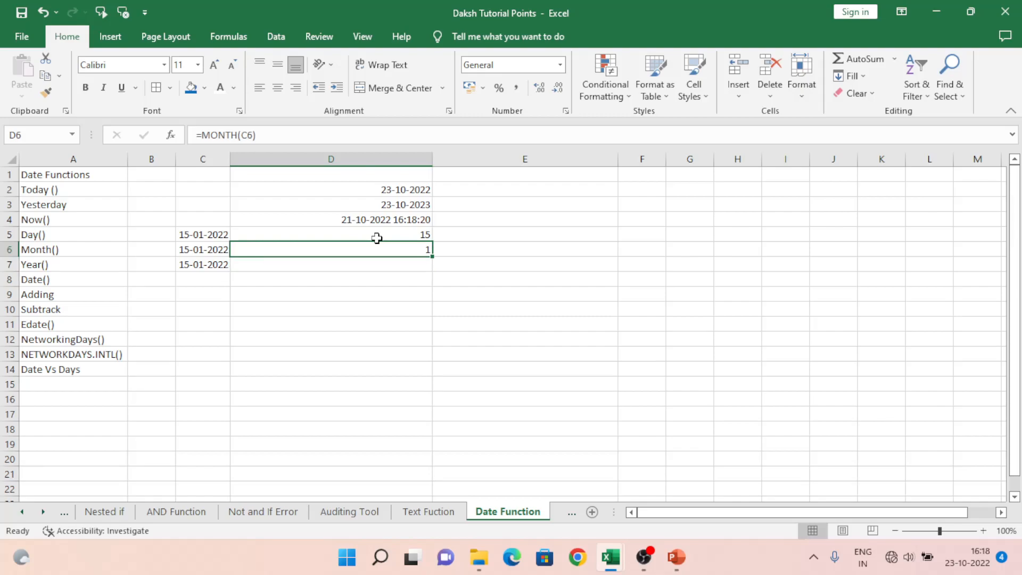
Step: Enter the formula =YEAR(C7) in cell D7 to extract the year from the date in C7
key("Down")
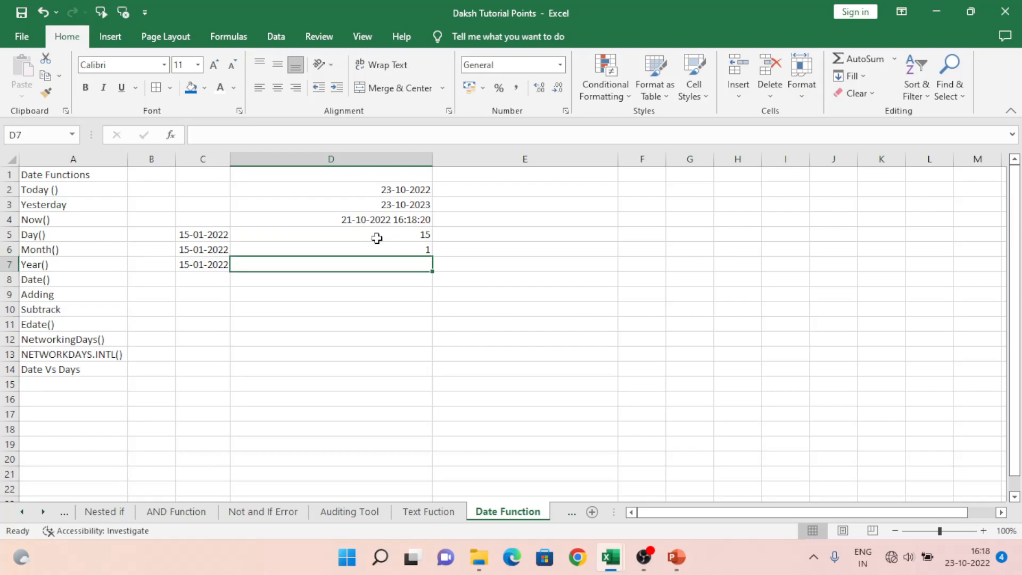
type("=Y")
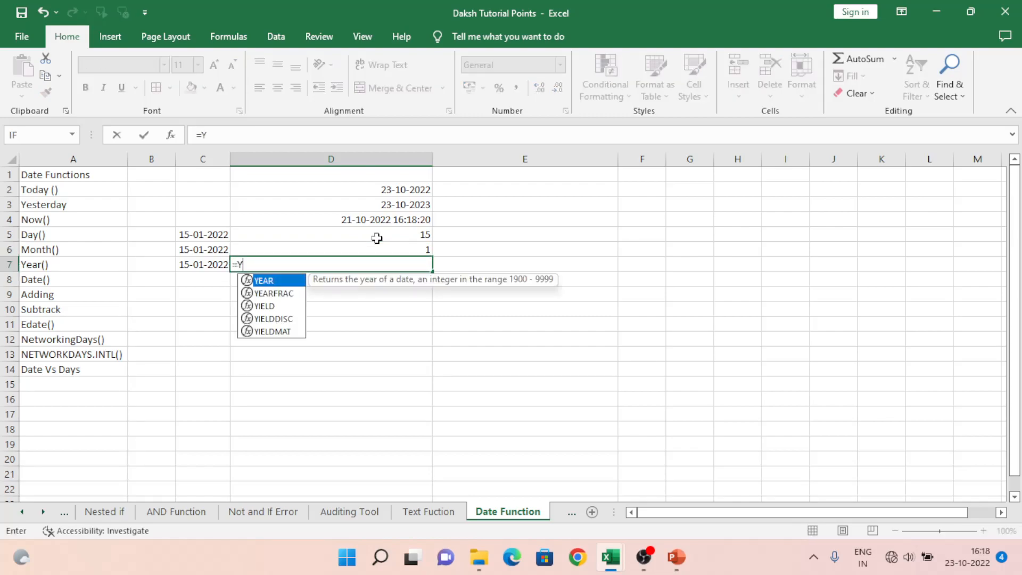
type("E")
key("Tab")
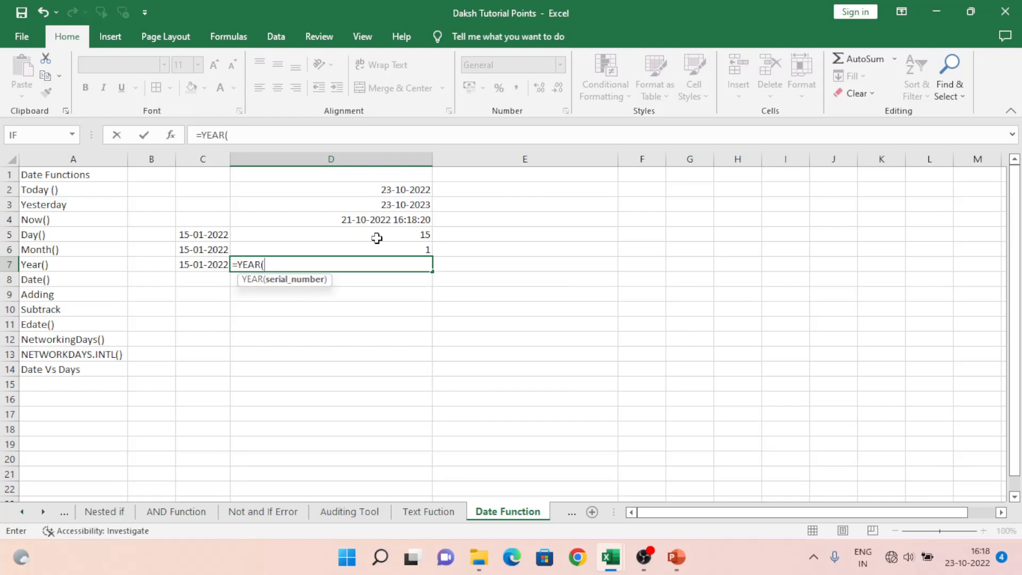
key("Left")
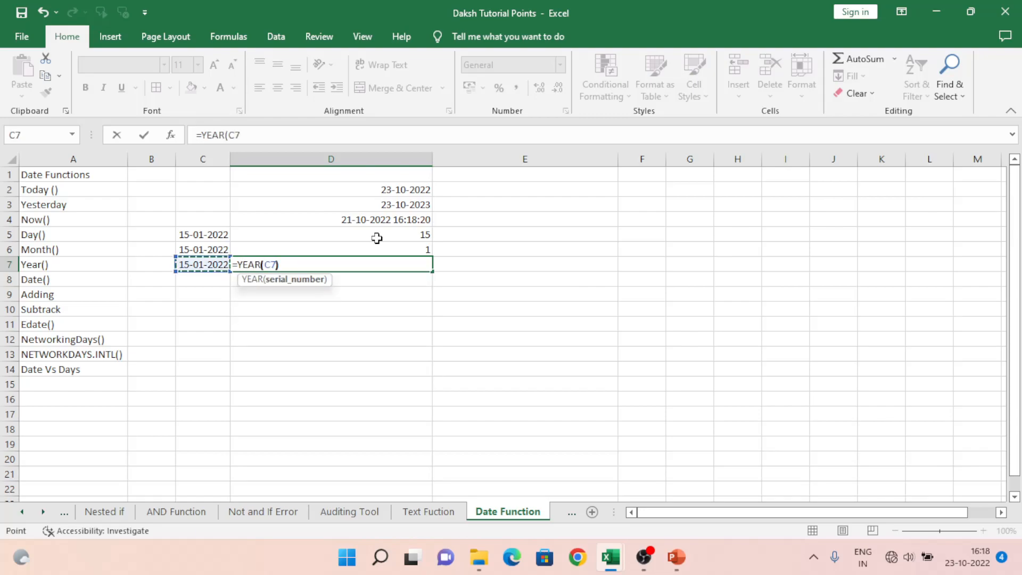
type(")")
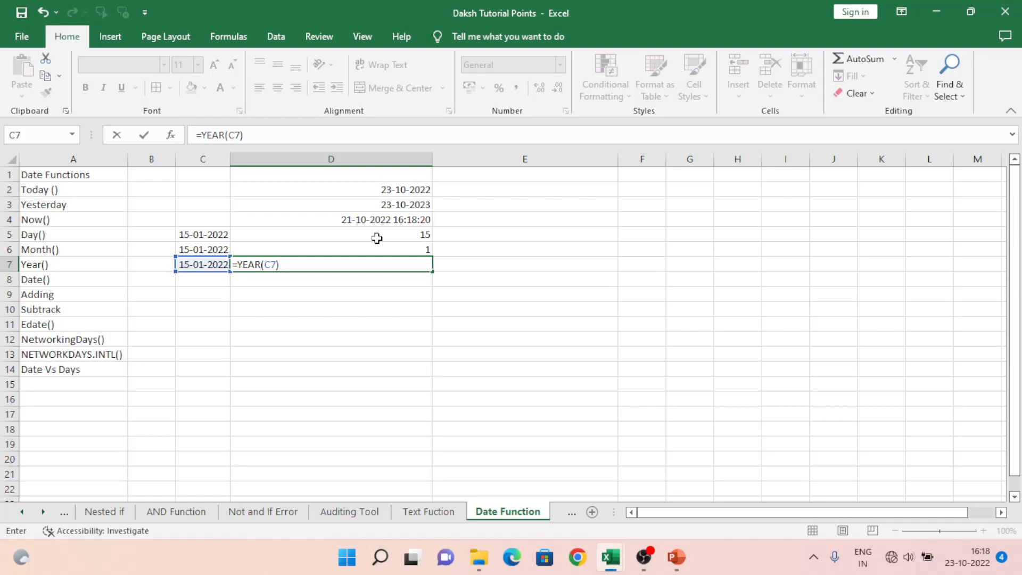
key("Return")
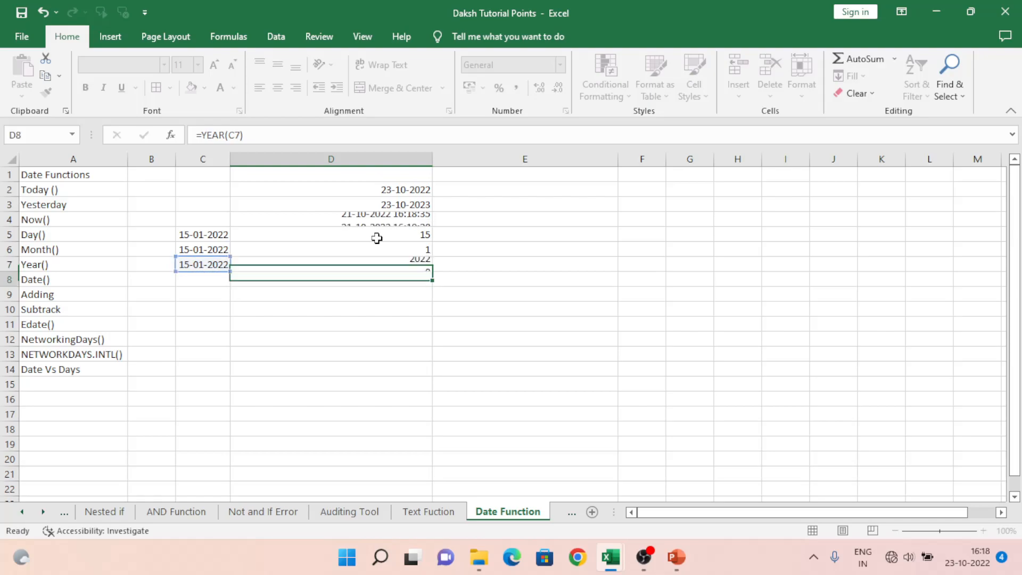
key("Up")
key("Up")
key("Up")
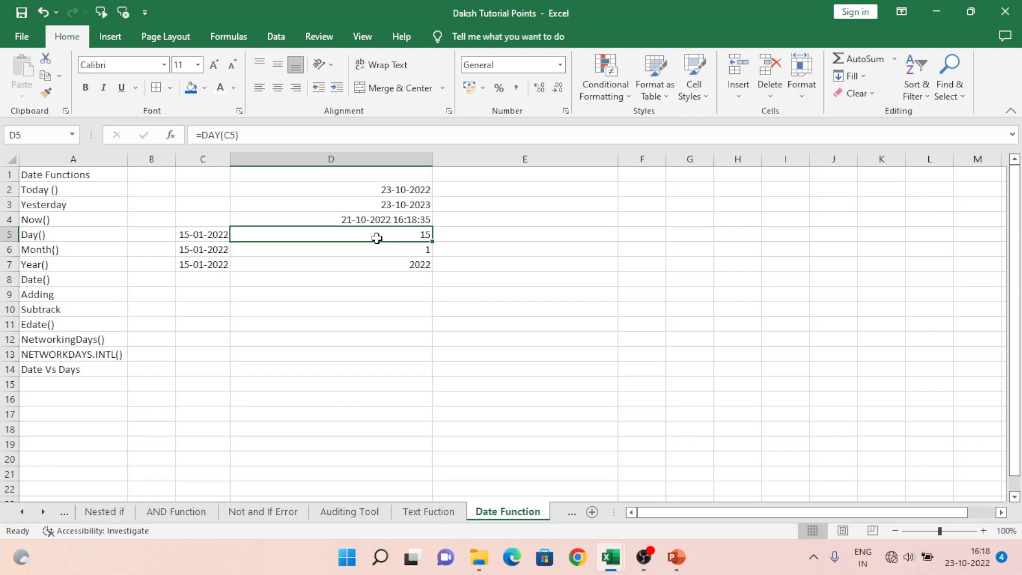
key("Right")
type("=")
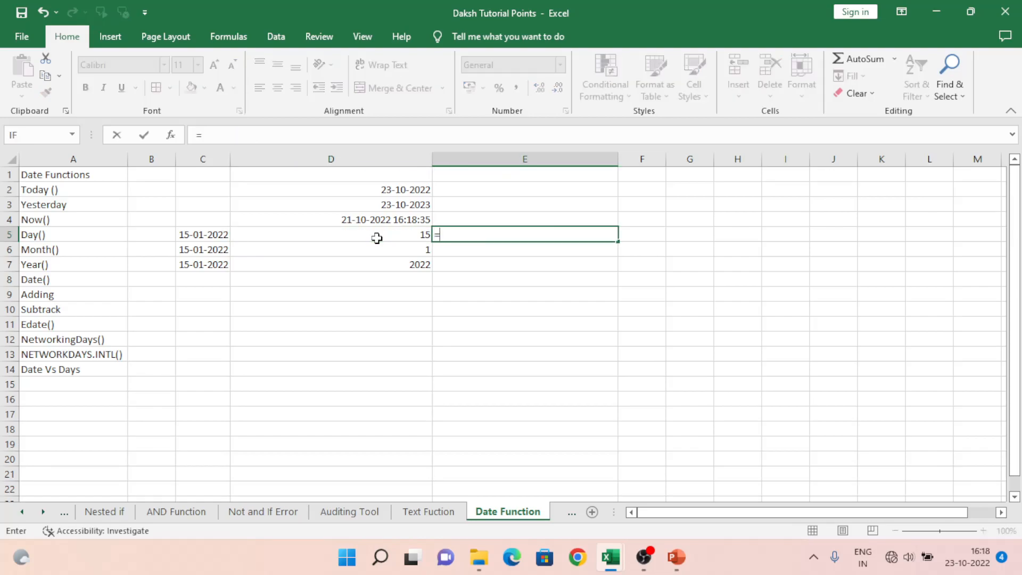
type("tod")
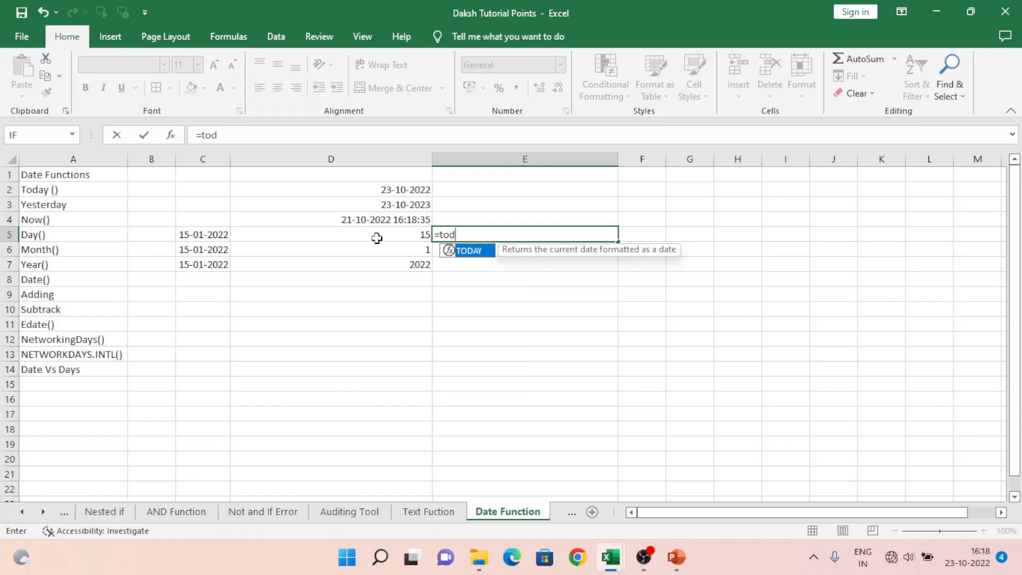
type("ay()")
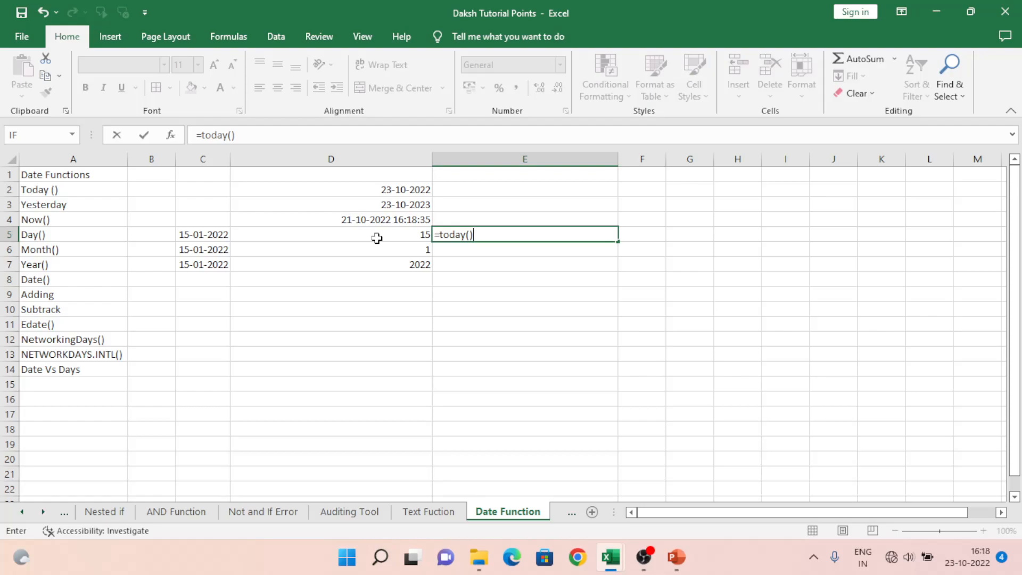
key("Escape")
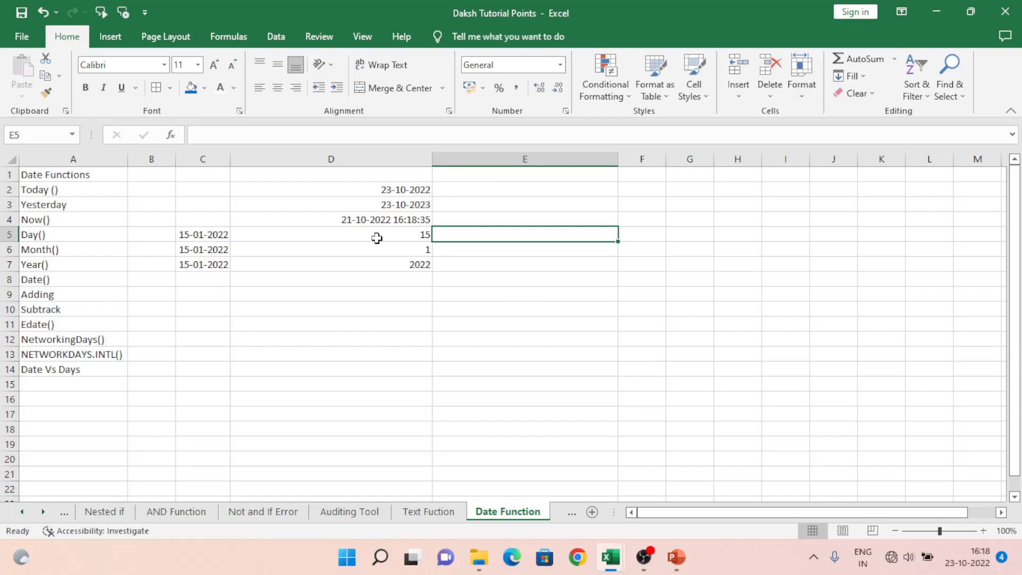
Step: Enter the nested formula =DAY(TODAY()) in cell E5 to extract the day from the current date
type("=da")
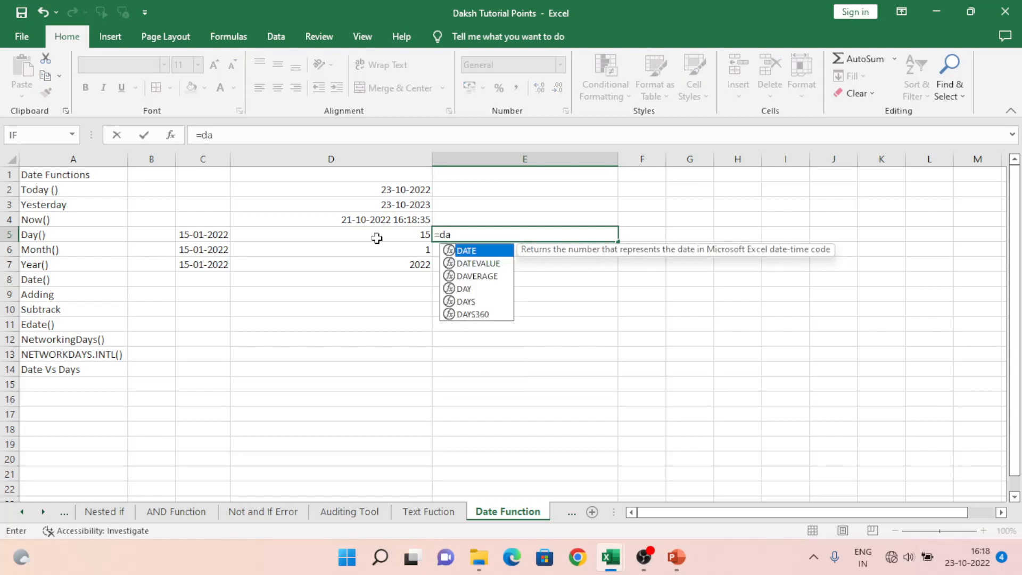
type("y")
key("Tab")
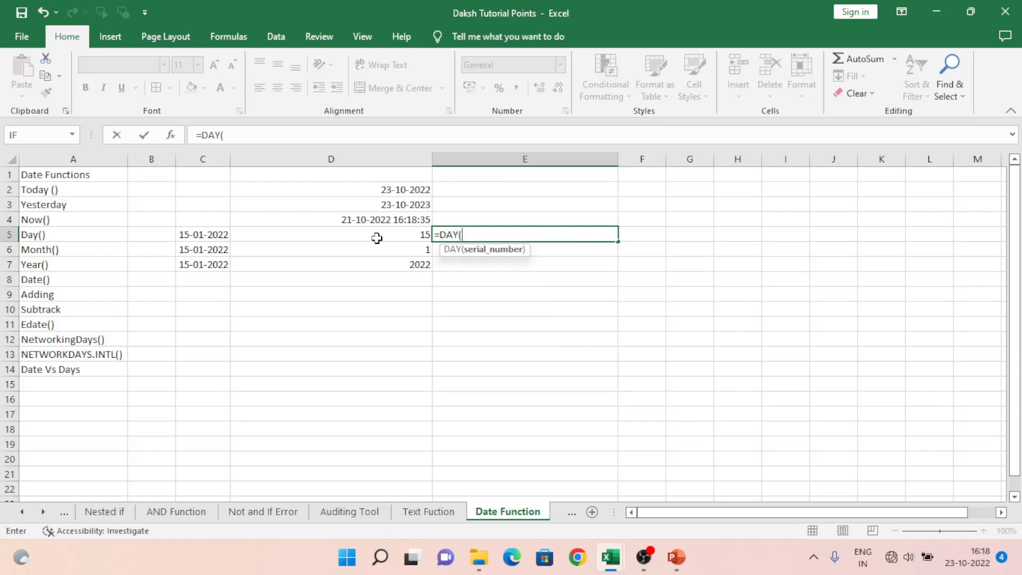
type("Today")
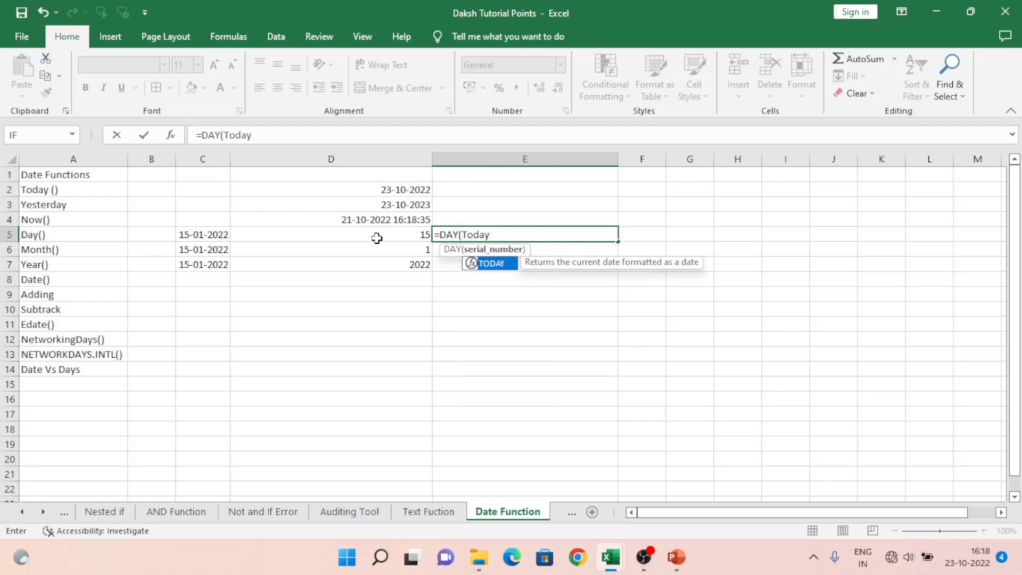
type("())")
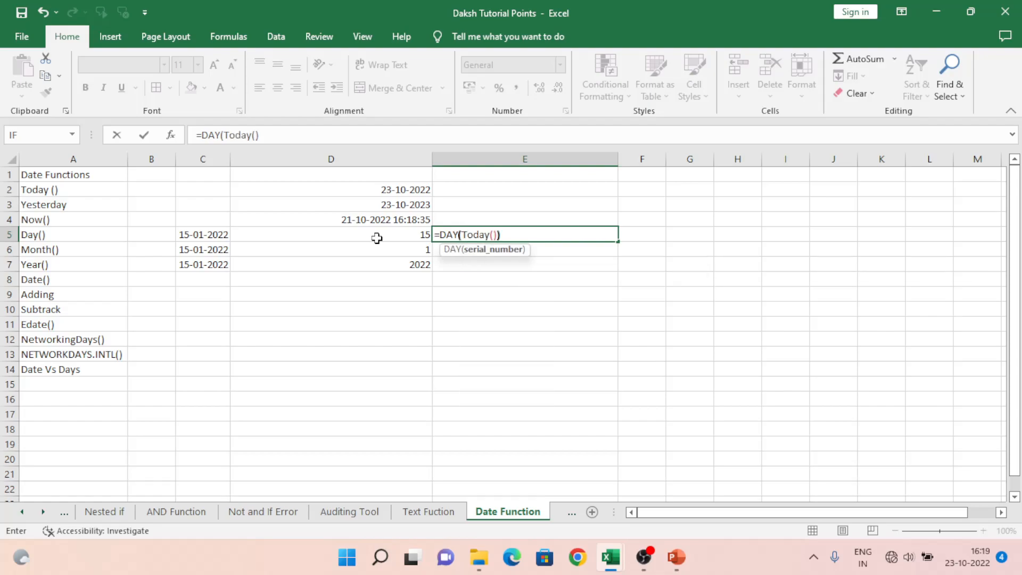
key("Return")
key("Up")
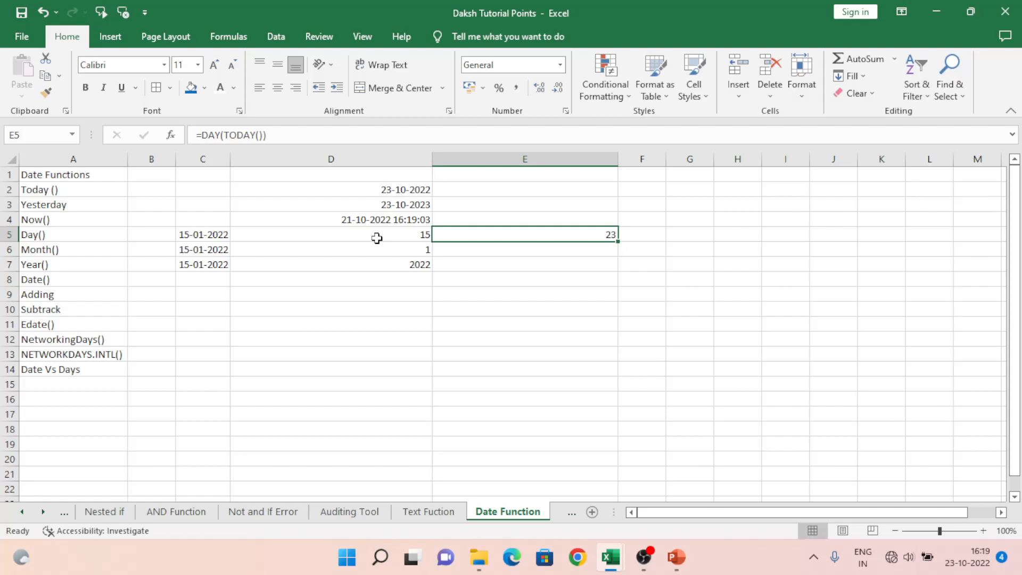
Step: Fill the =DAY(TODAY()) formula from E5 down through E7 and select the copies in E6:E7
key("shift+Down")
key("shift+Down")
key("ctrl+d")
key("shift+Up")
key("shift+Up")
key("Down")
key("shift+Down")
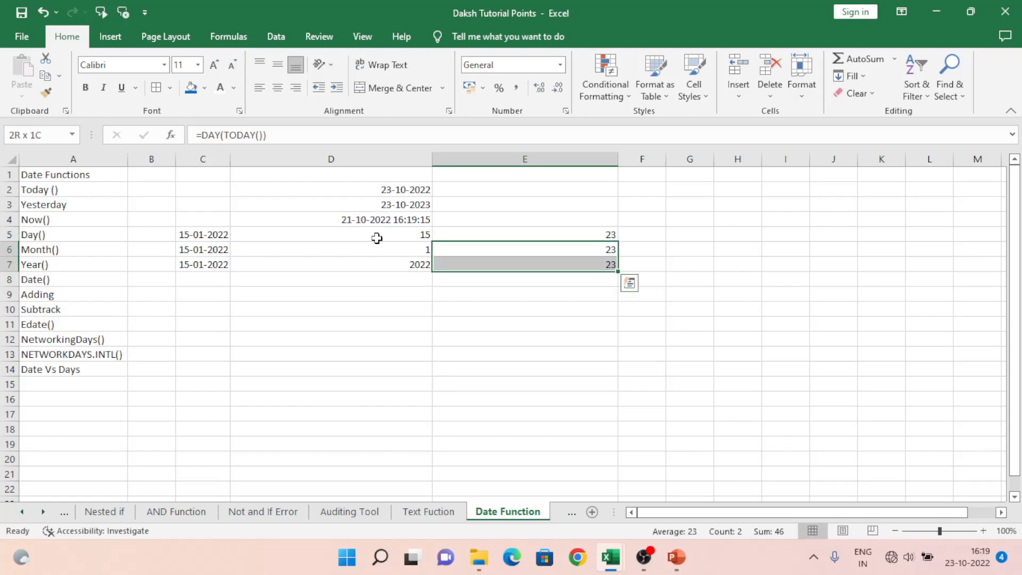
Step: Undo the last fill in E6:E7 and check the formulas in E5 through E7
key("ctrl+z")
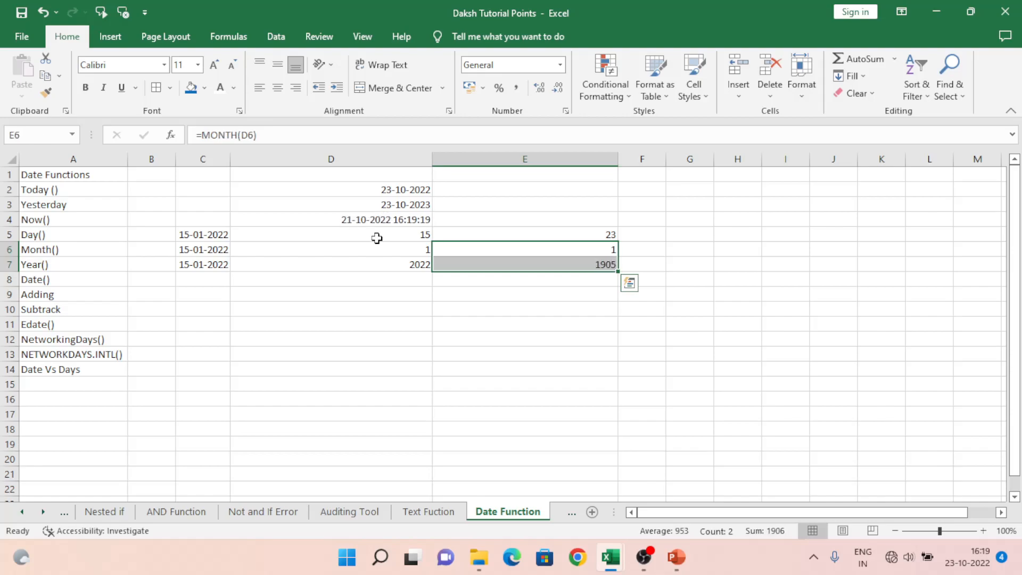
key("Down")
key("Up")
key("Down")
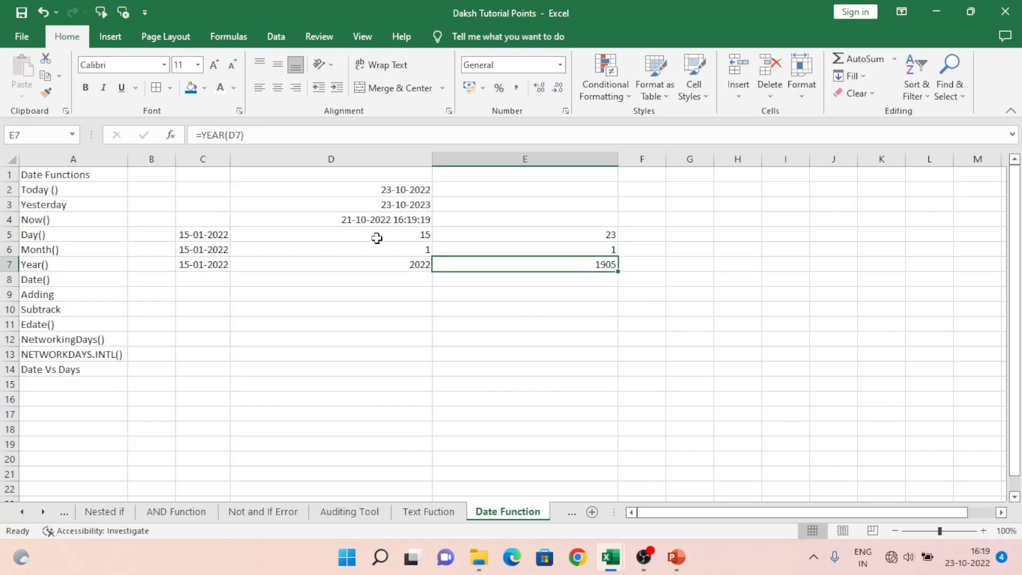
key("Up")
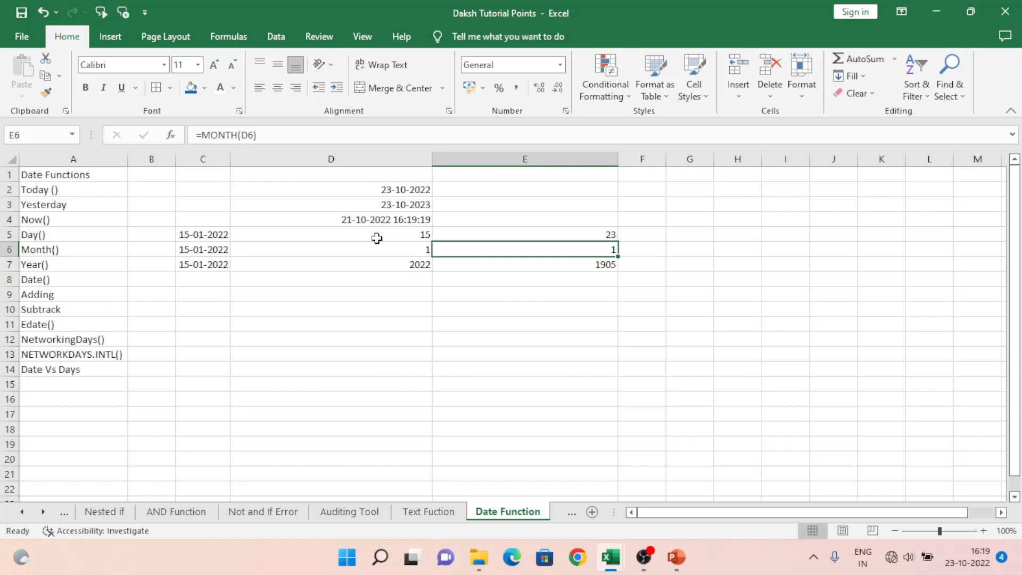
key("Up")
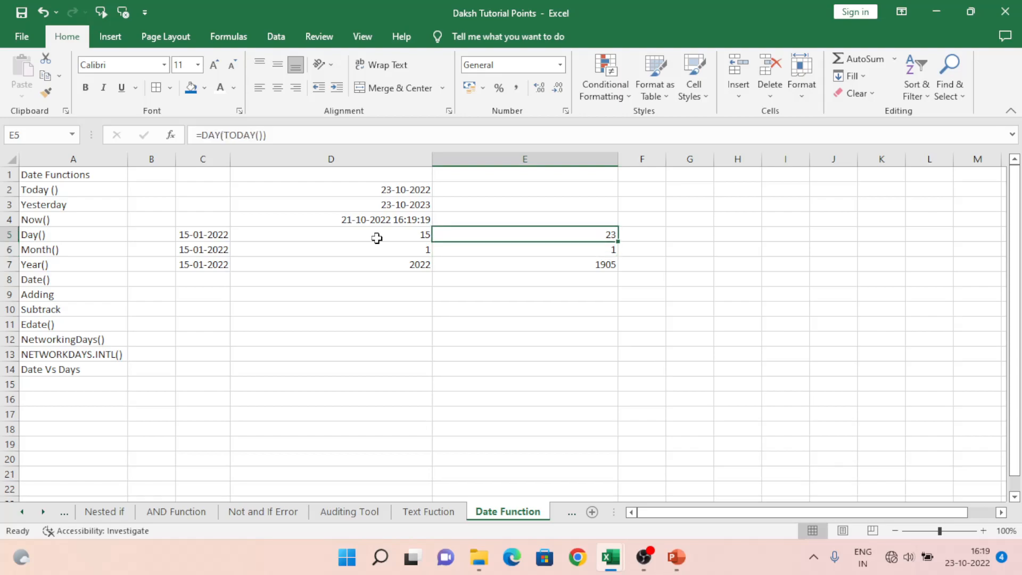
key("Down")
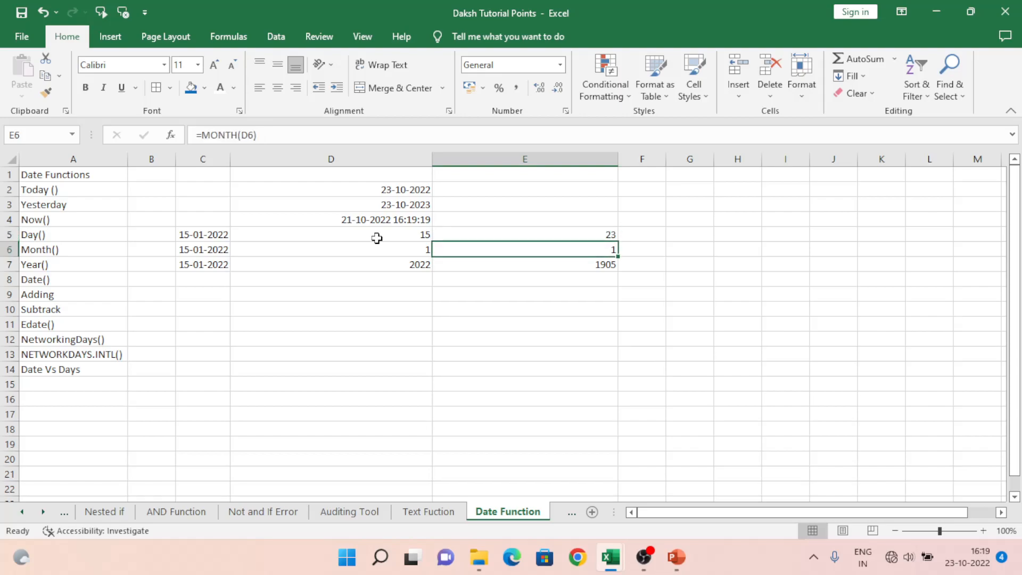
Step: Enter the nested formula =MONTH(TODAY()) in cell E6 to extract the month from the current date
type("=month")
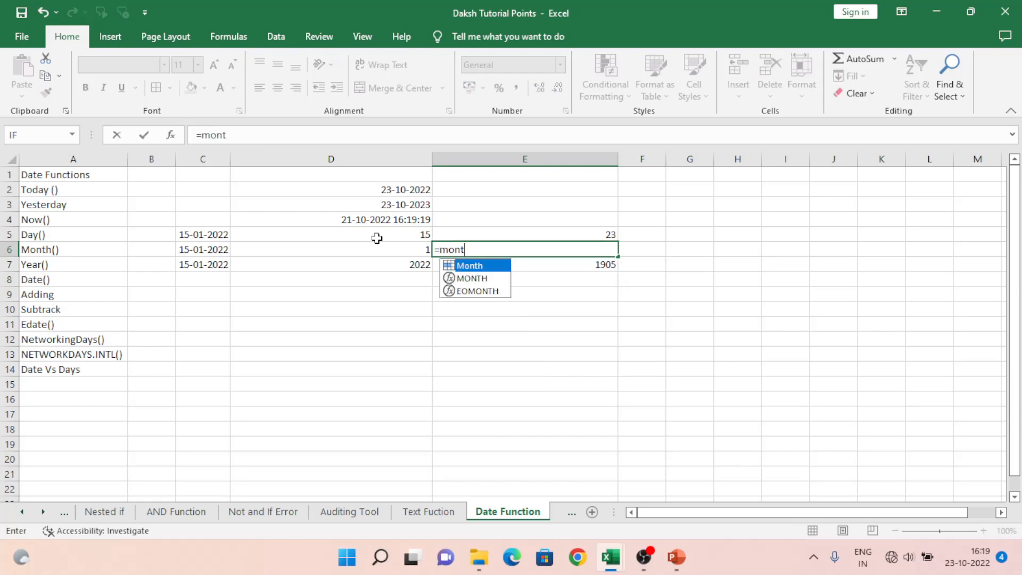
key("Tab")
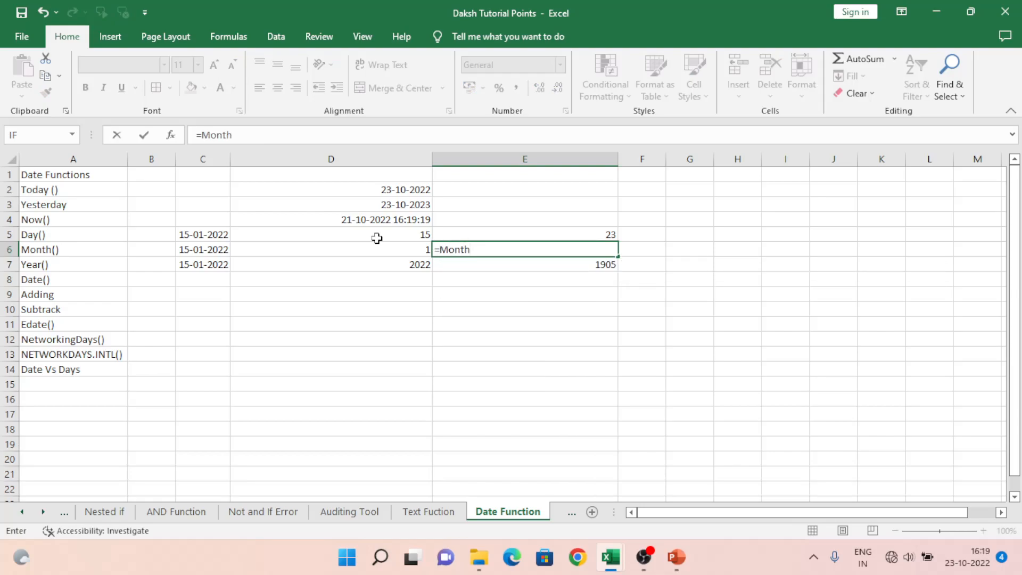
key("BackSpace")
key("BackSpace")
key("Down")
key("Tab")
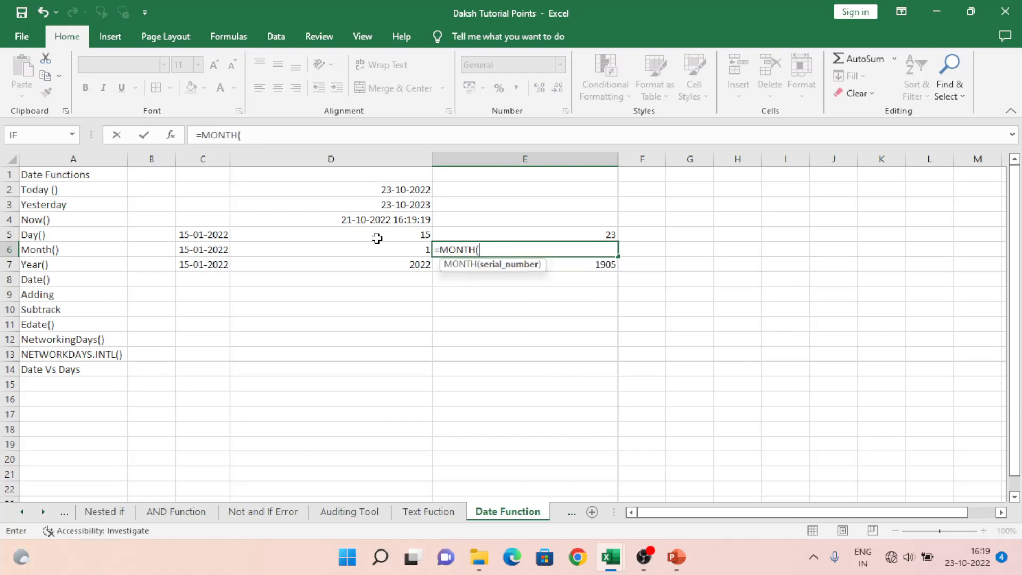
type("Today())")
key("Return")
key("Up")
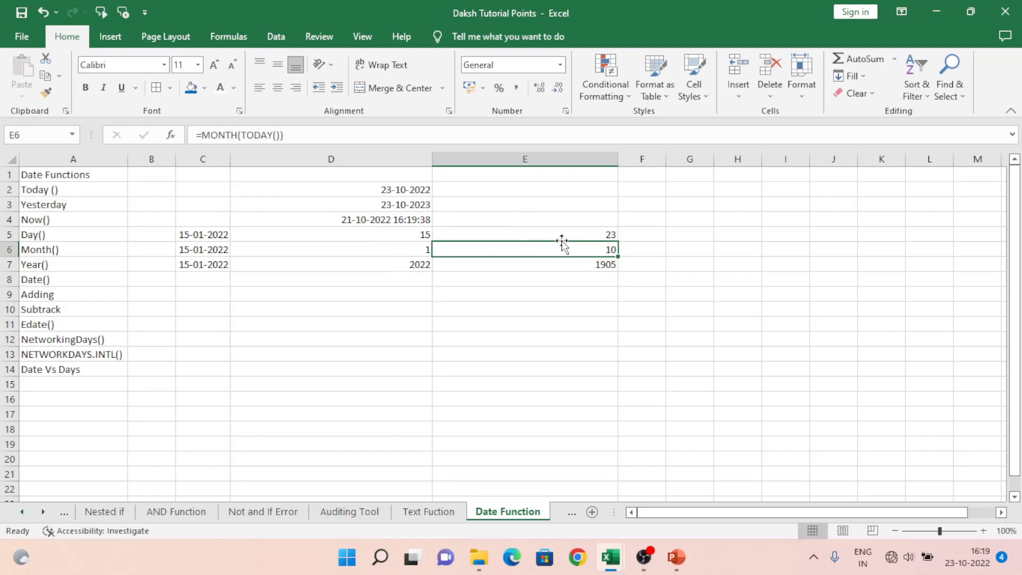
Step: Enter the nested formula =YEAR(TODAY()) in cell E7 to extract the year from the current date
left_click(571, 268)
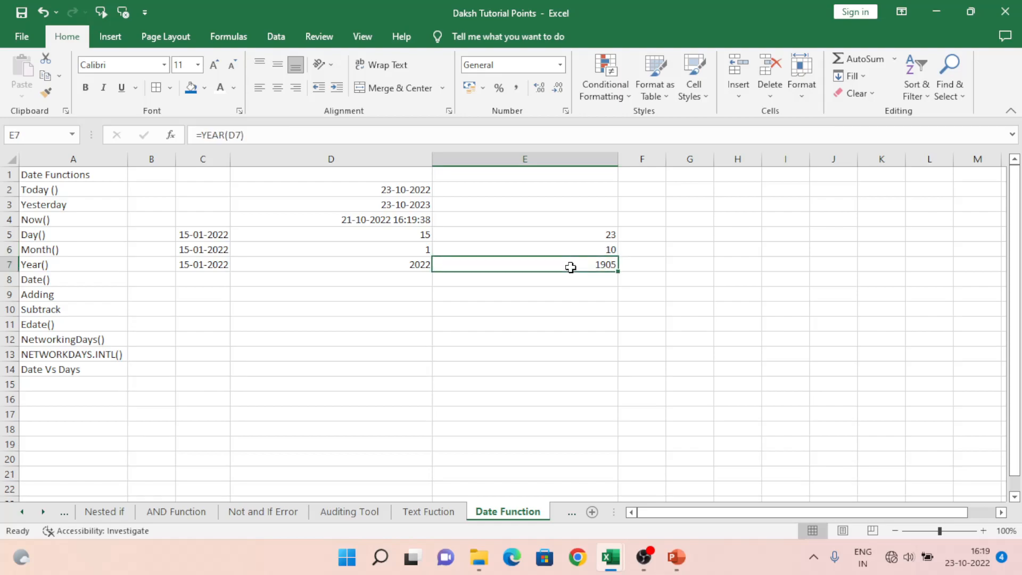
type("=")
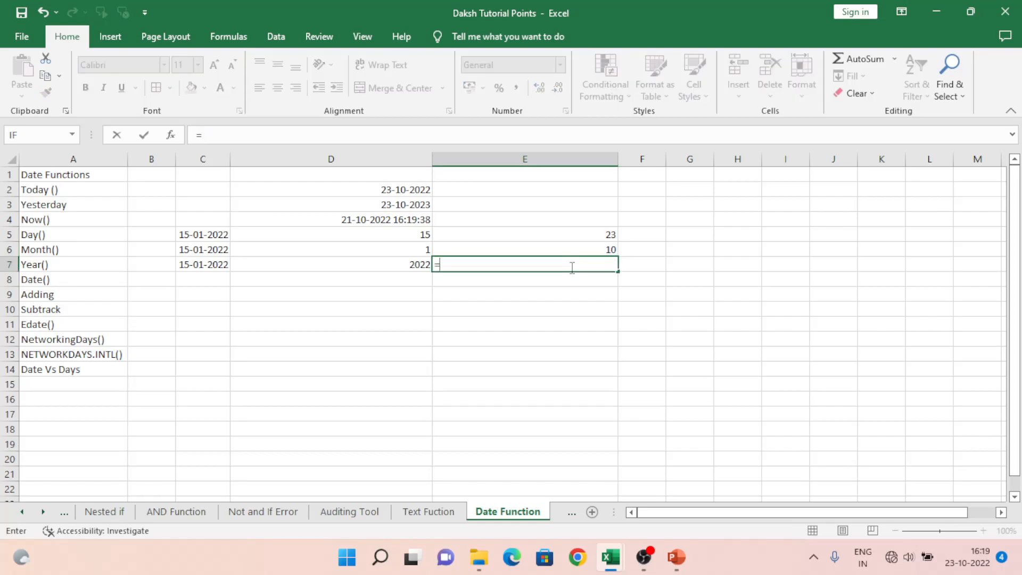
type("year(")
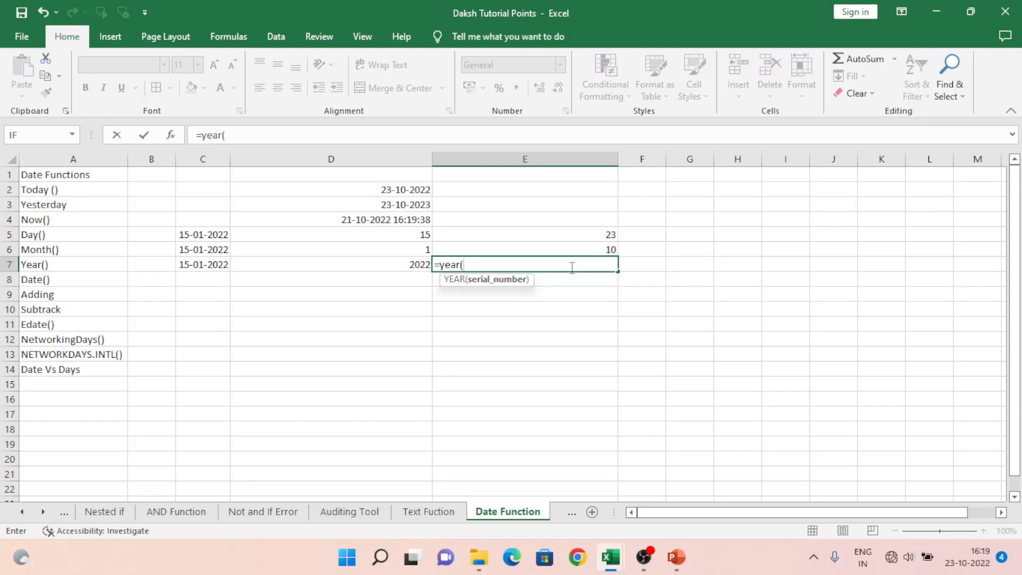
type("Today")
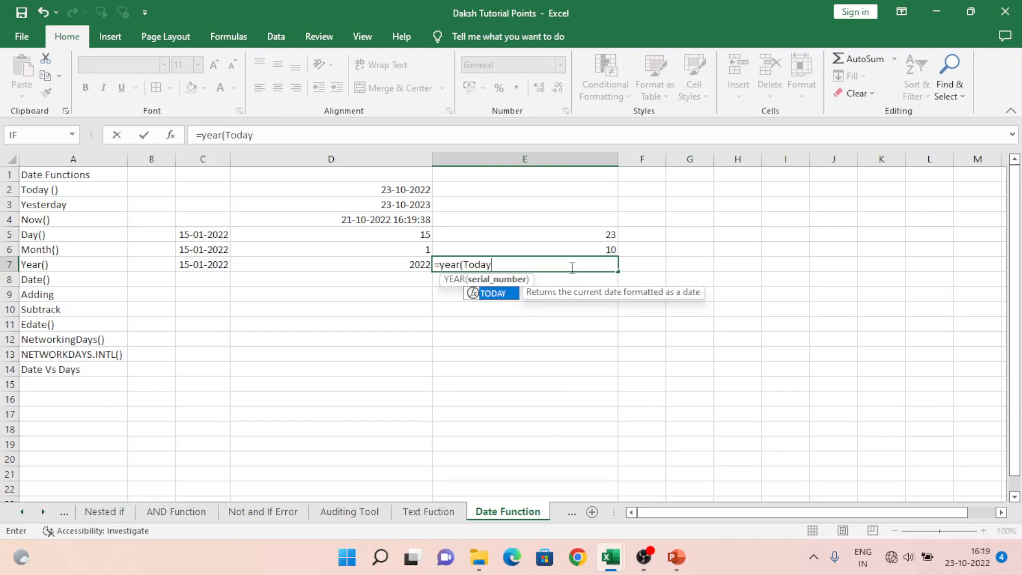
type("()")
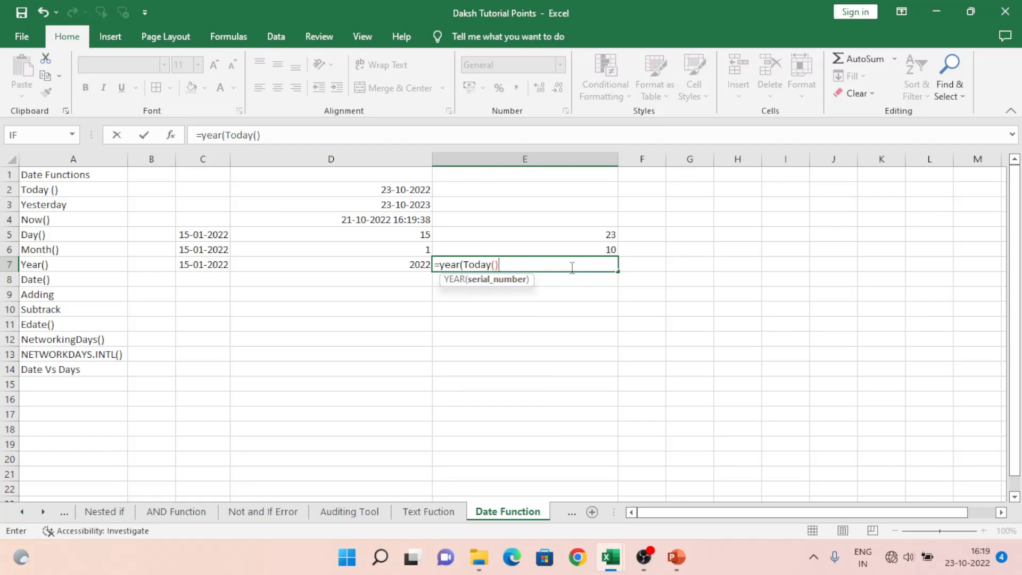
type(")")
key("Return")
left_click(571, 267)
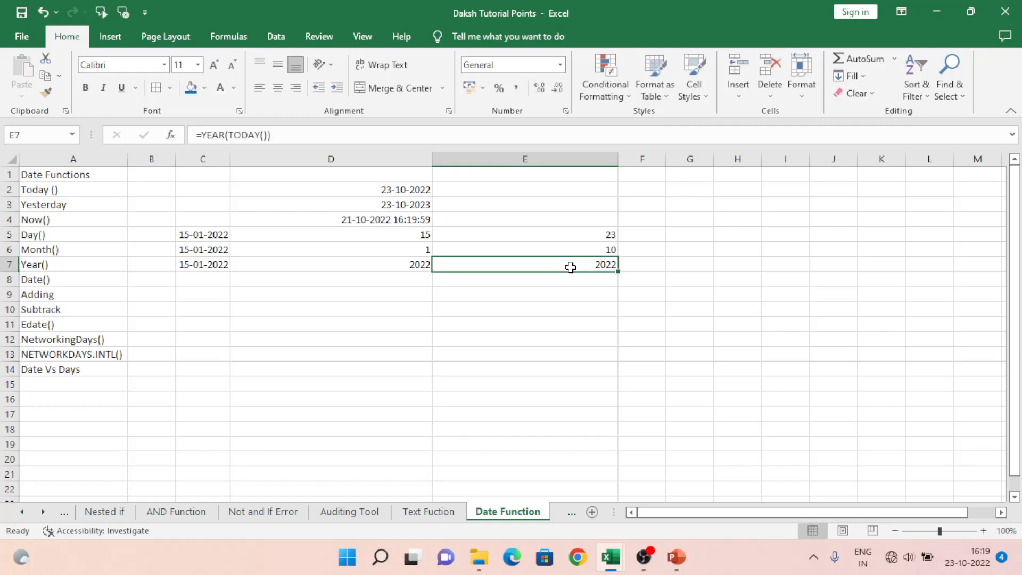
key("Left")
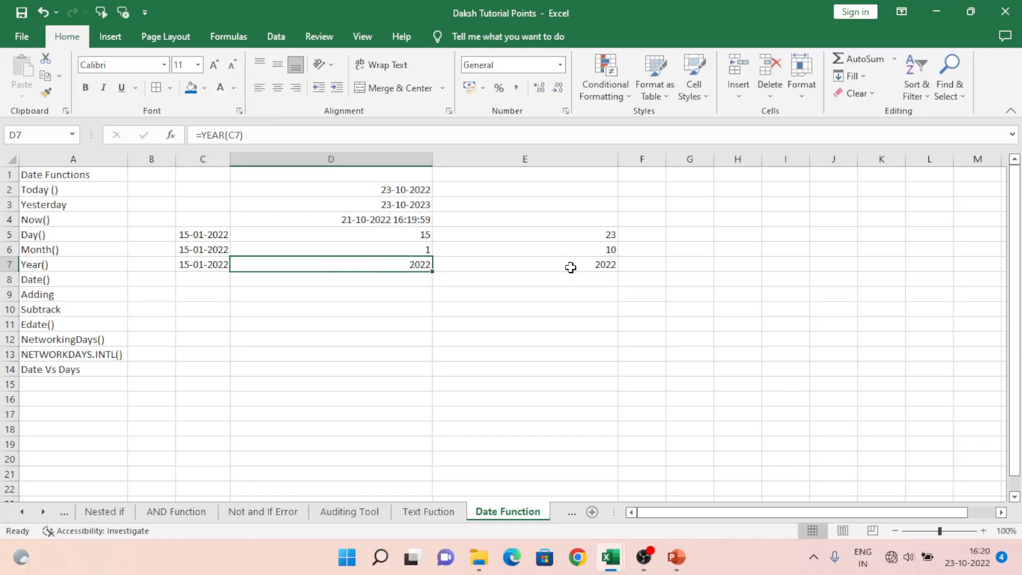
key("Left")
key("Left")
key("Up")
key("Left")
key("Up")
key("Down")
key("Down")
key("Down")
key("Right")
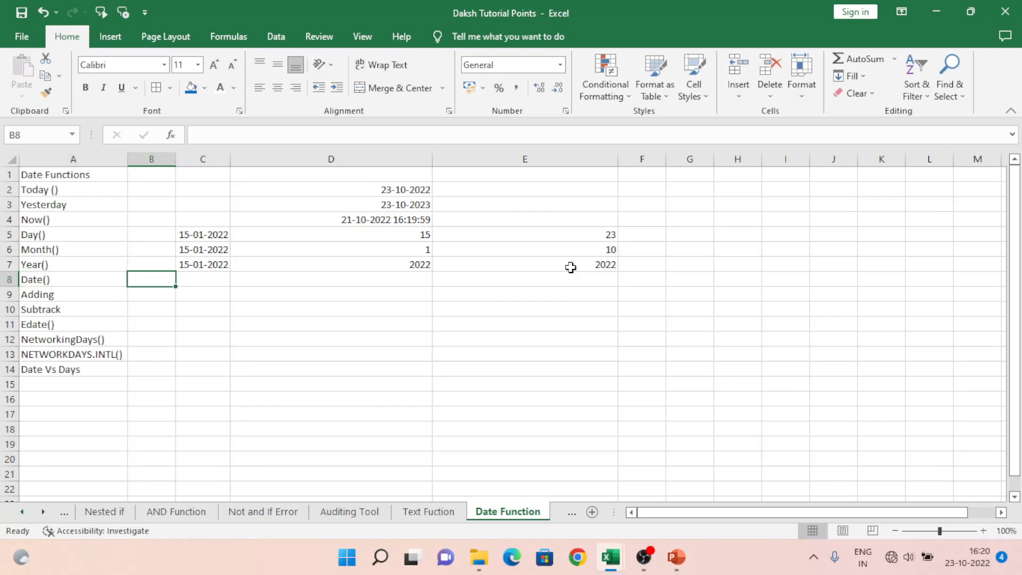
key("Left")
key("Right")
key("Left")
key("Right")
key("Right")
key("Right")
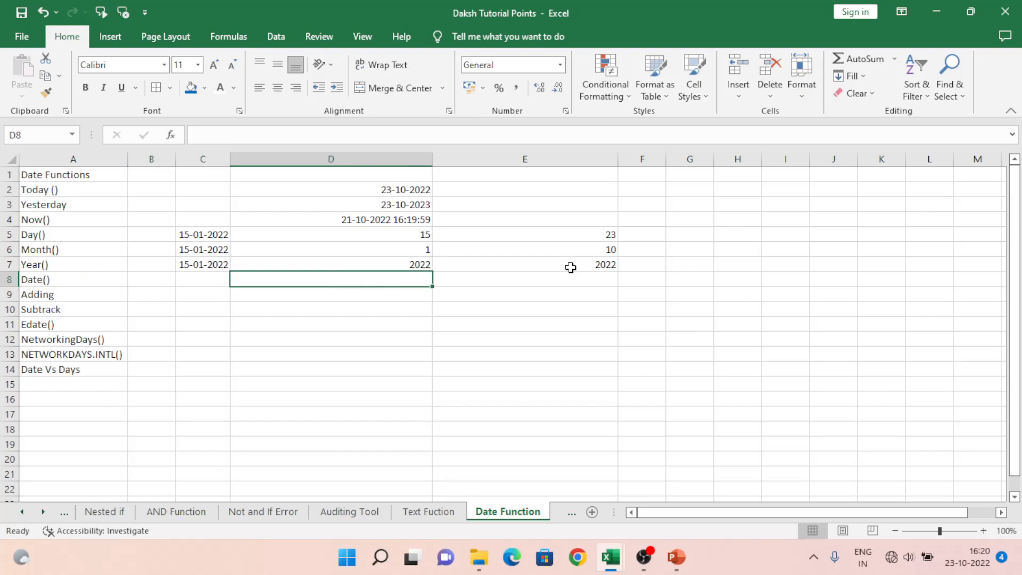
type("=")
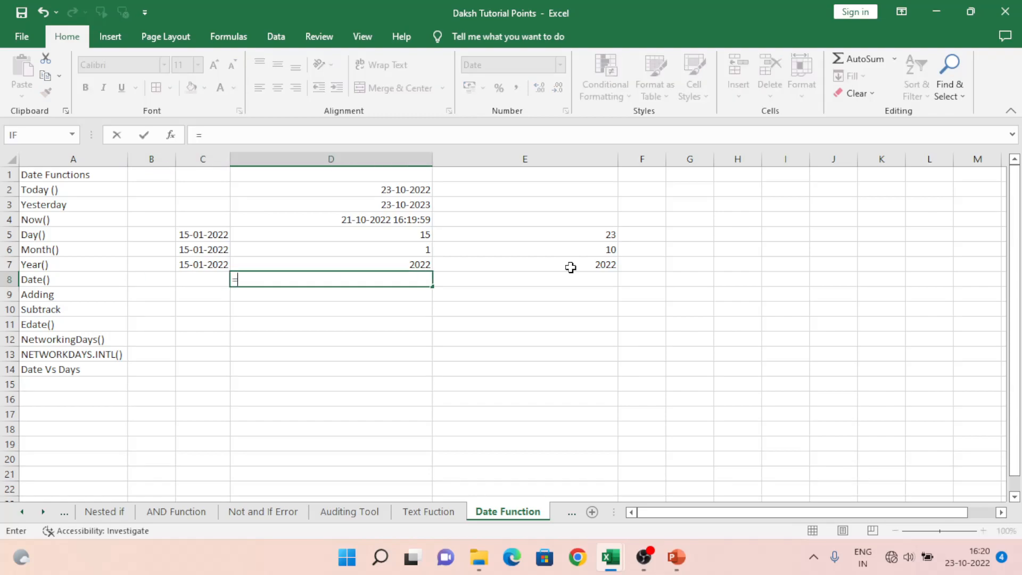
key("Escape")
Step: Enter the separate date parts 23, 10 and 2022 in cells F4, G4 and H4, and select the three cells
key("Right")
key("Right")
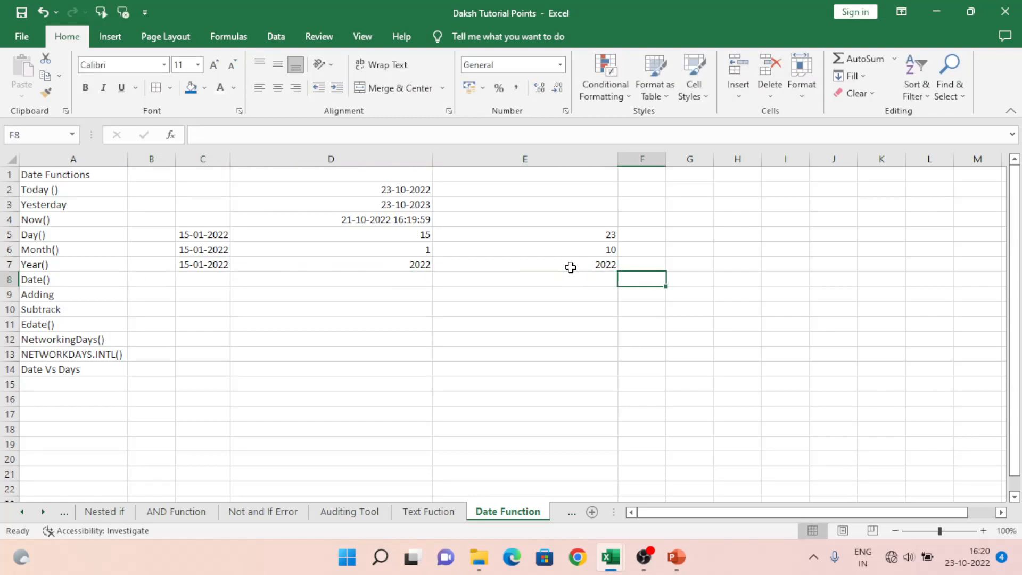
key("Up")
key("Up")
key("Up")
key("Up")
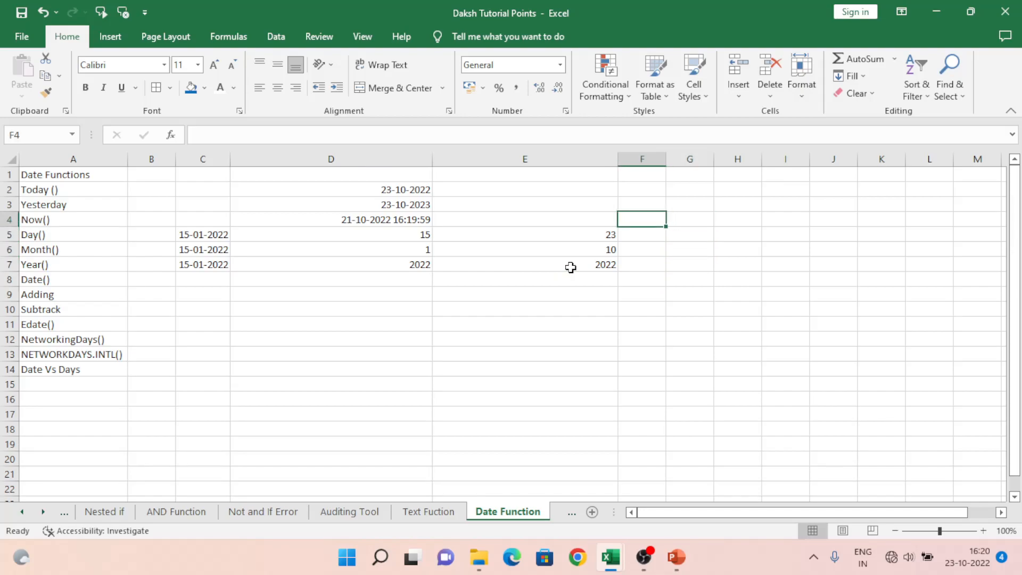
type("23")
key("Tab")
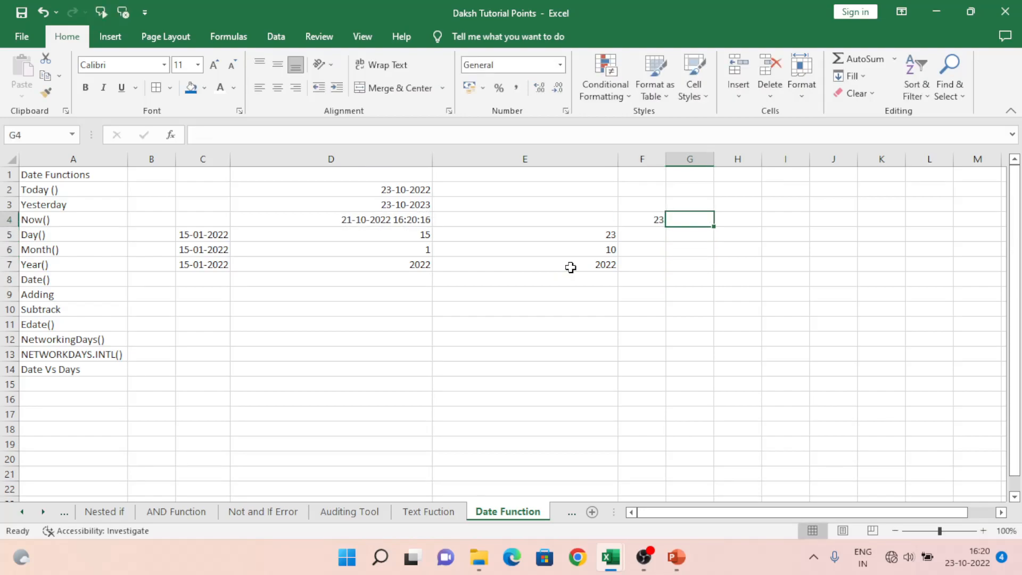
type("10")
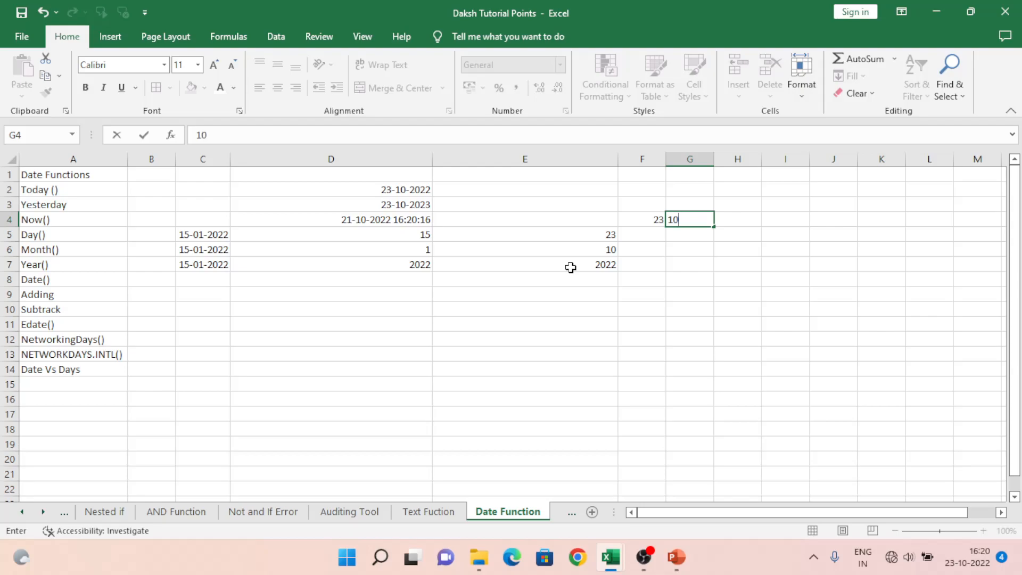
key("Tab")
type("2022")
key("Left")
key("Left")
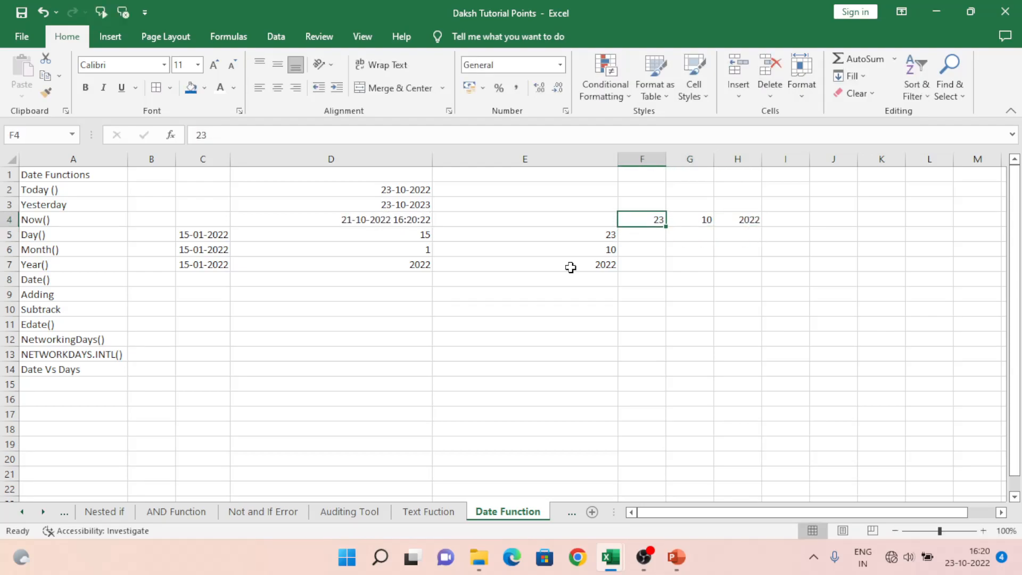
key("shift+Right")
key("shift+Left")
key("shift+Right")
key("shift+Right")
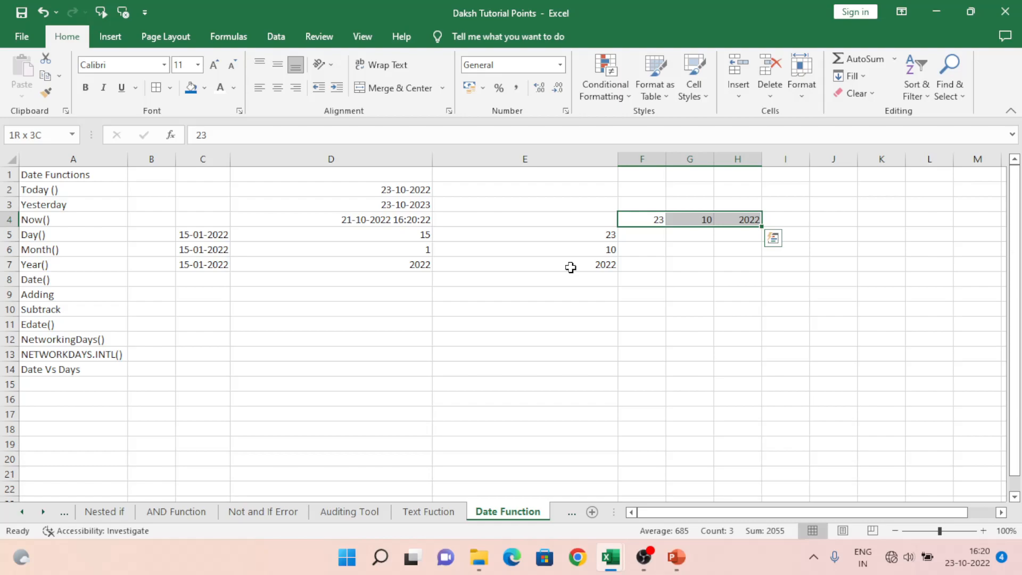
Step: Enter the formula =DATE(H4,G4,F4) in cell D8 to combine the year, month and day into one date
key("Down")
key("Down")
key("Down")
key("Left")
key("Left")
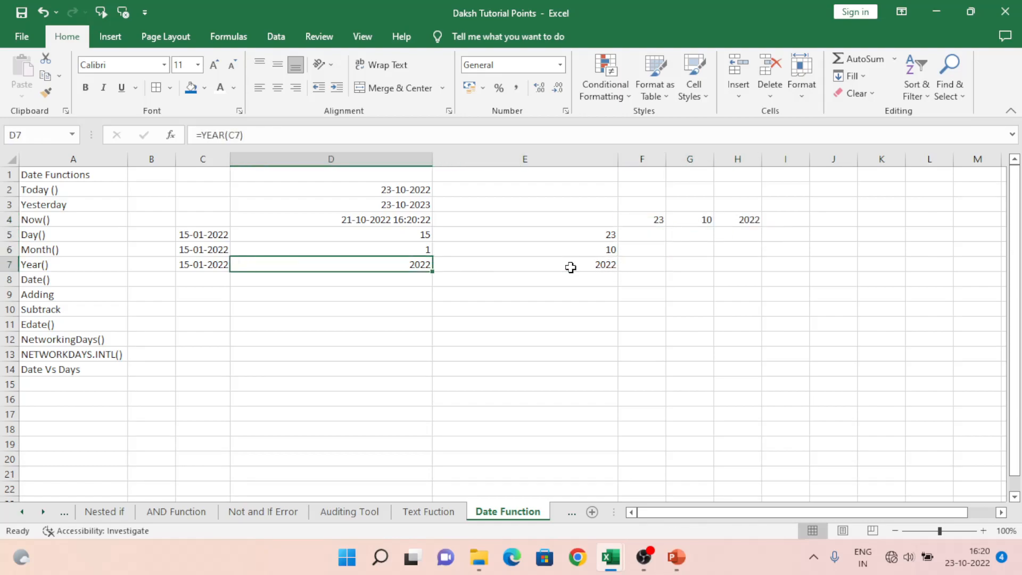
key("Down")
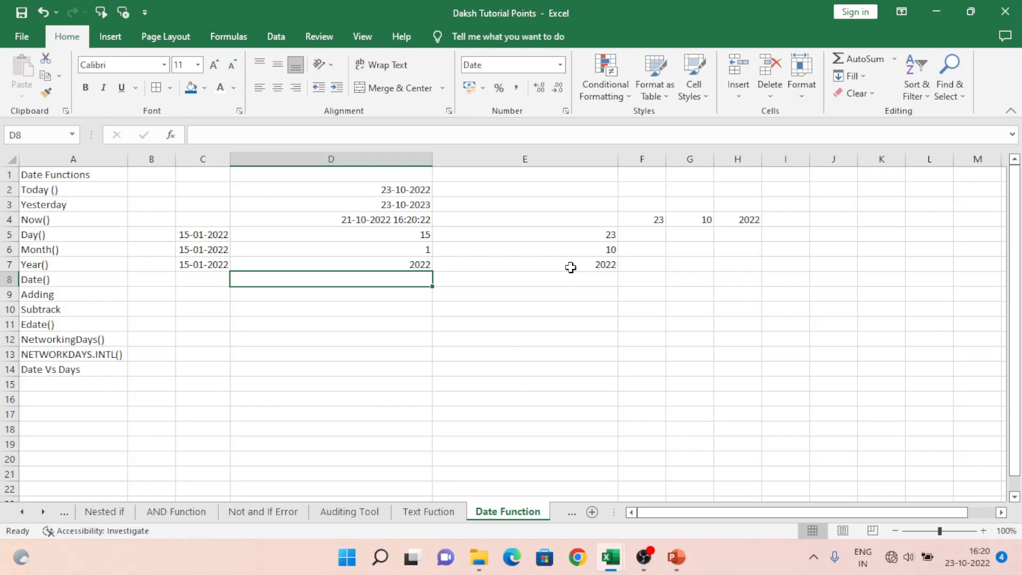
type("=date")
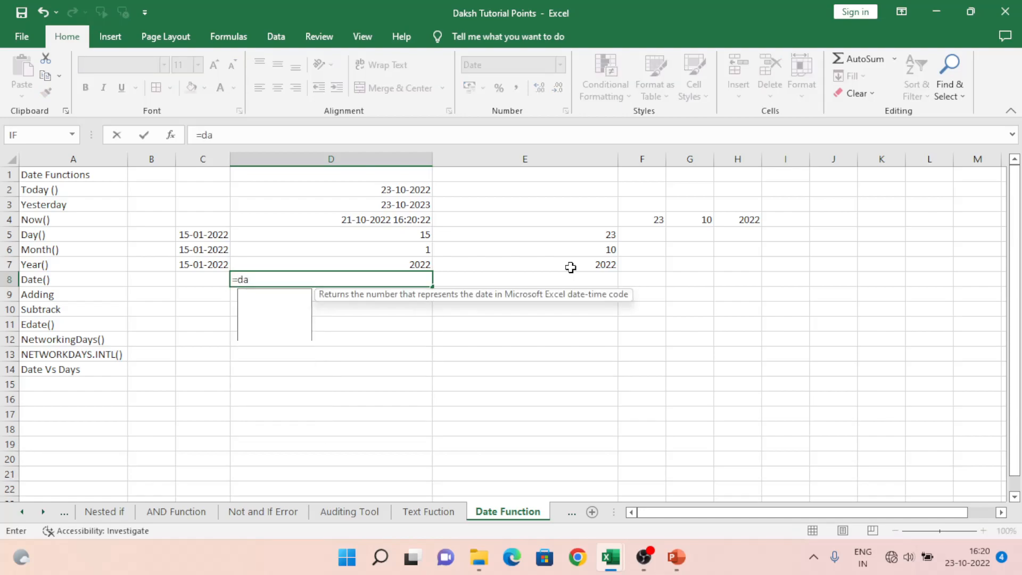
key("Tab")
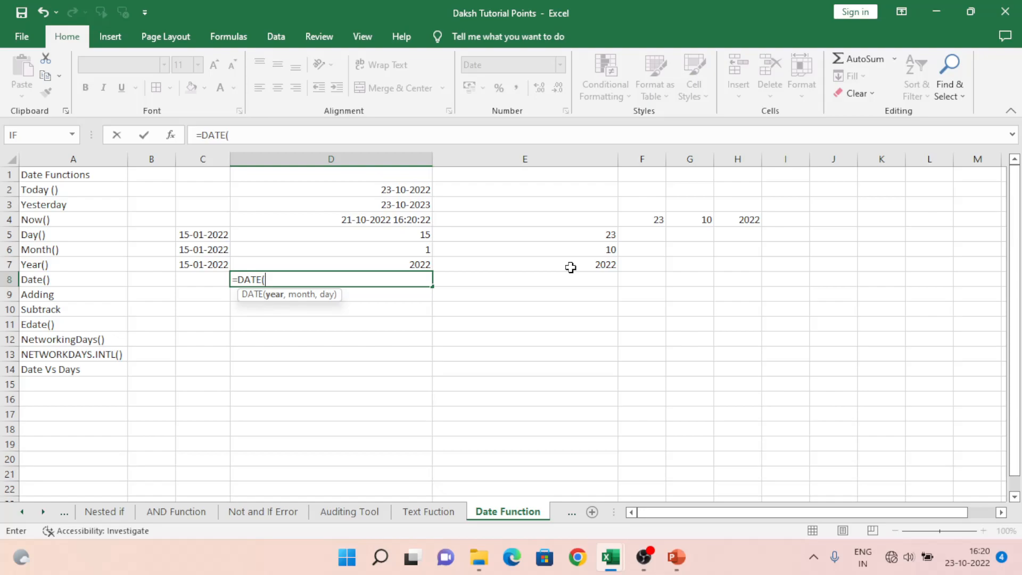
key("Up")
key("Up")
key("Up")
key("Right")
key("Right")
key("Right")
key("Right")
key("Up")
type(",")
key("Up")
key("Up")
key("Right")
key("Right")
key("Right")
key("Up")
key("Up")
type(",")
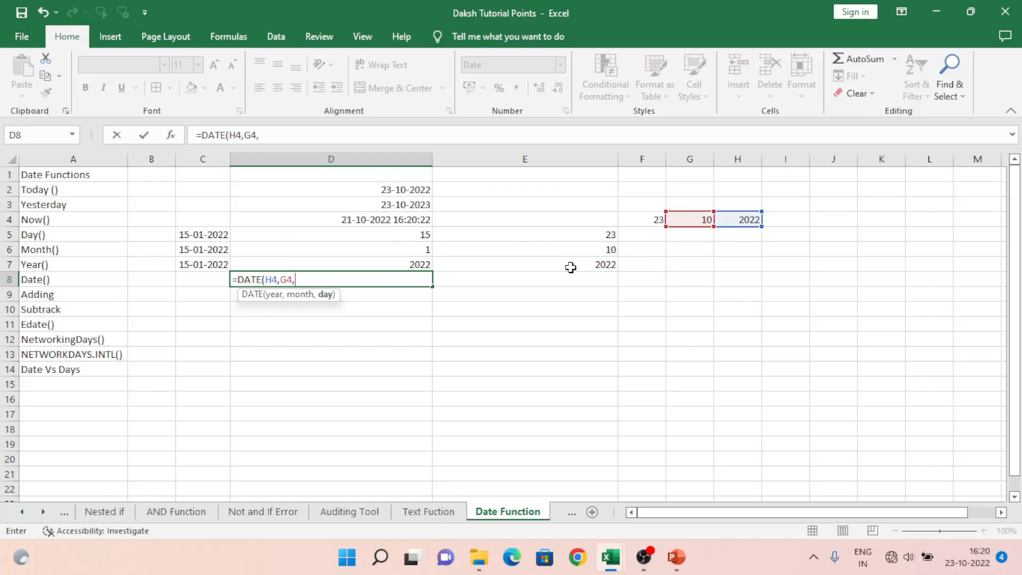
key("Up")
key("Up")
key("Right")
key("Right")
key("Up")
key("Up")
key("Return")
key("Up")
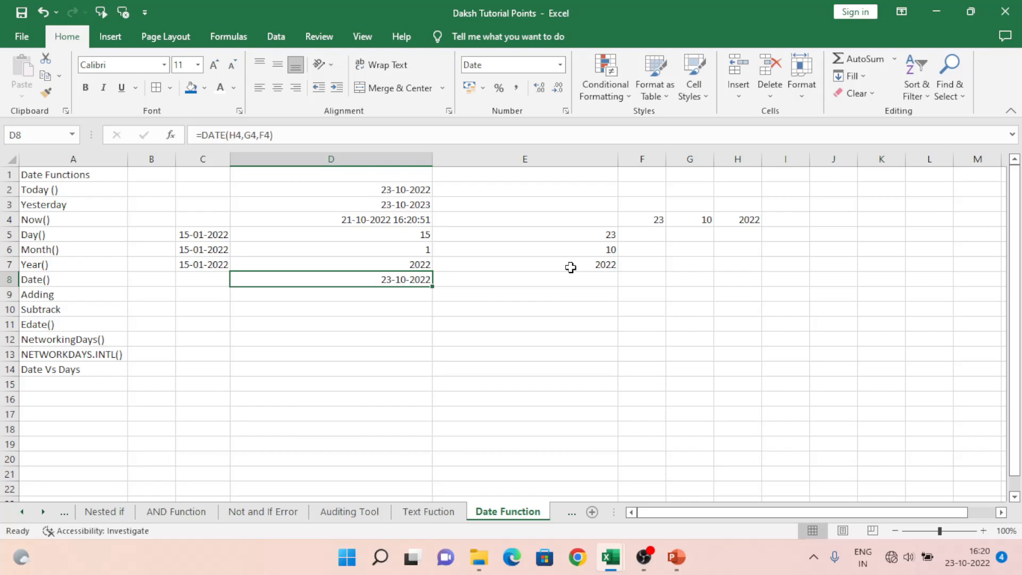
Step: Enter the formula =TODAY()+365 in cell D9 of the Adding row to add 365 days to the current date
key("Left")
key("Left")
key("Right")
key("Right")
key("Down")
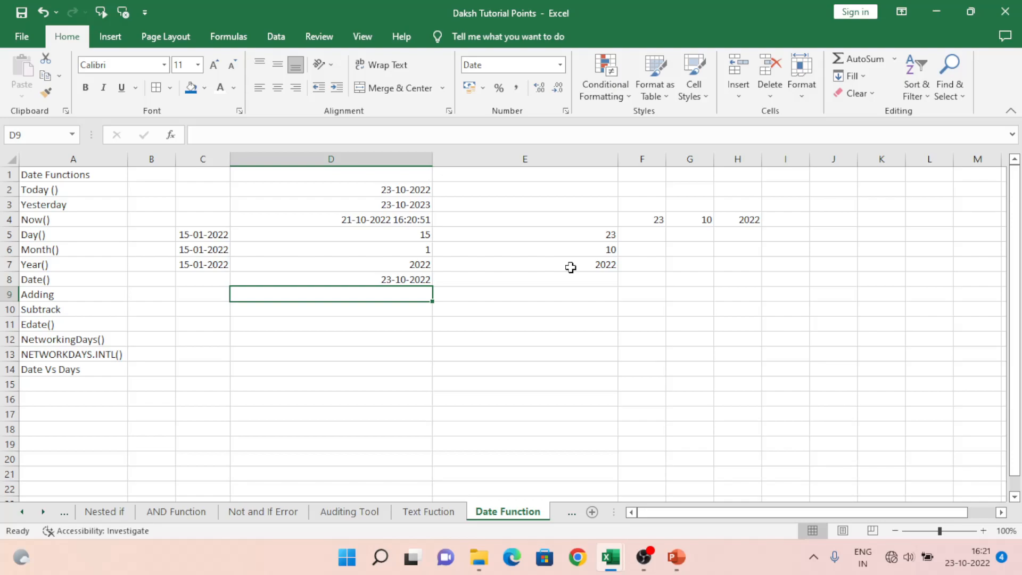
type("=today()")
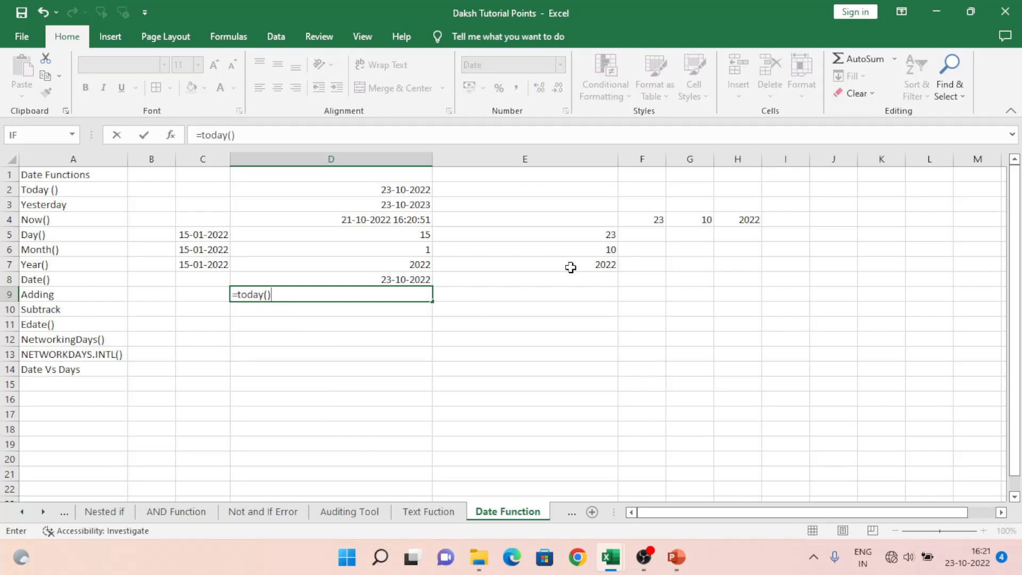
type("+365")
key("Return")
key("Up")
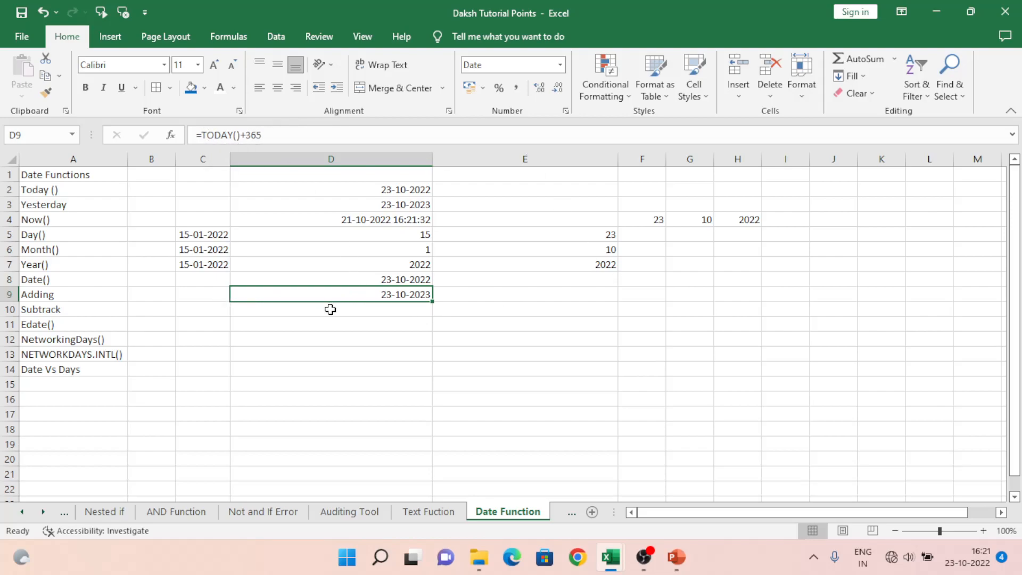
Step: Enter the date 01/01/2022 in cell D10 of the Subtrack row
left_click(280, 312)
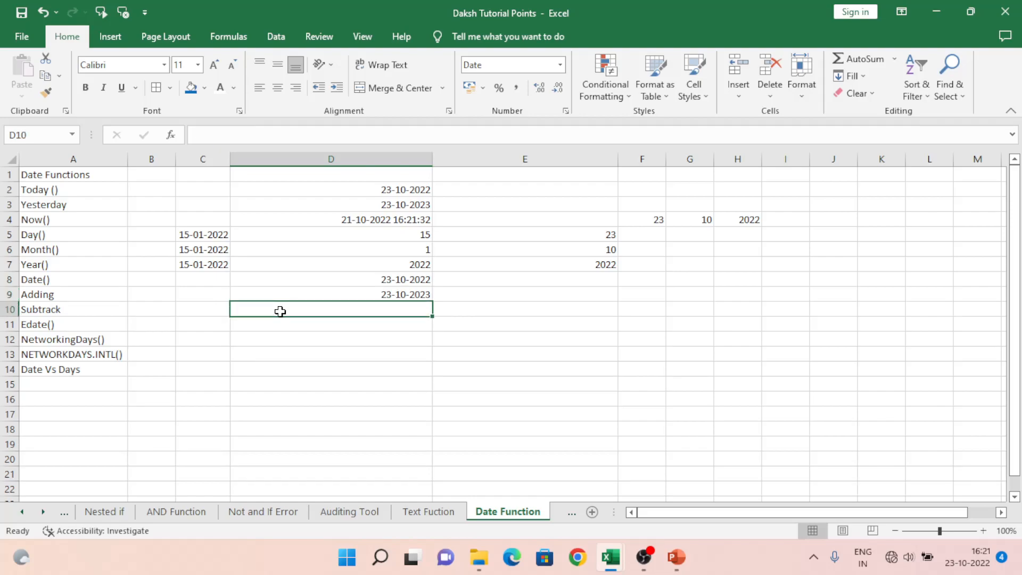
type("1")
key("BackSpace")
type("01/10")
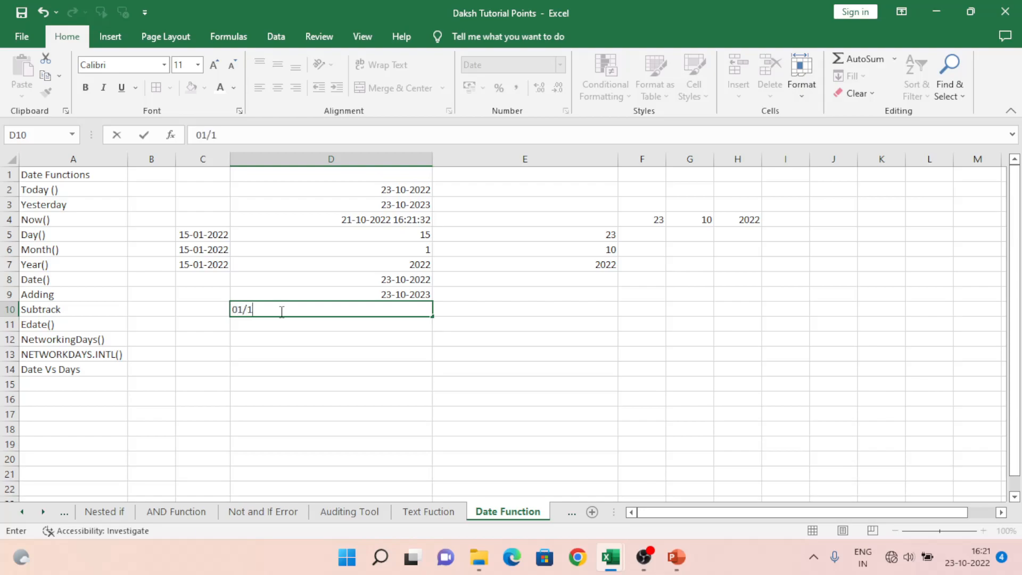
key("BackSpace")
key("BackSpace")
key("BackSpace")
type("/01/20")
type("22")
key("Return")
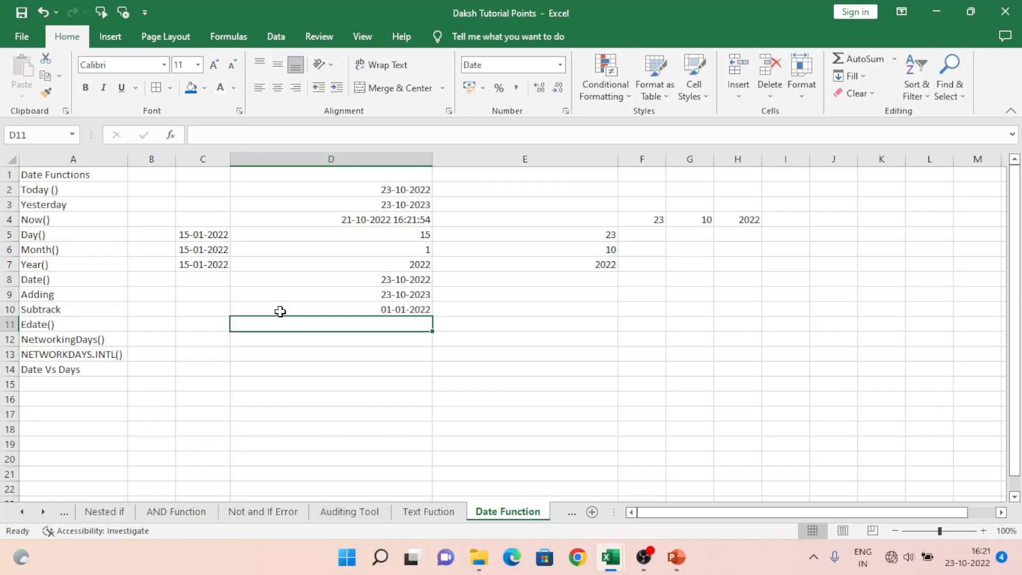
Step: Enter the formula =D10+305 in cell D11 to add 305 days to the date in D10
type("=")
left_click(281, 311)
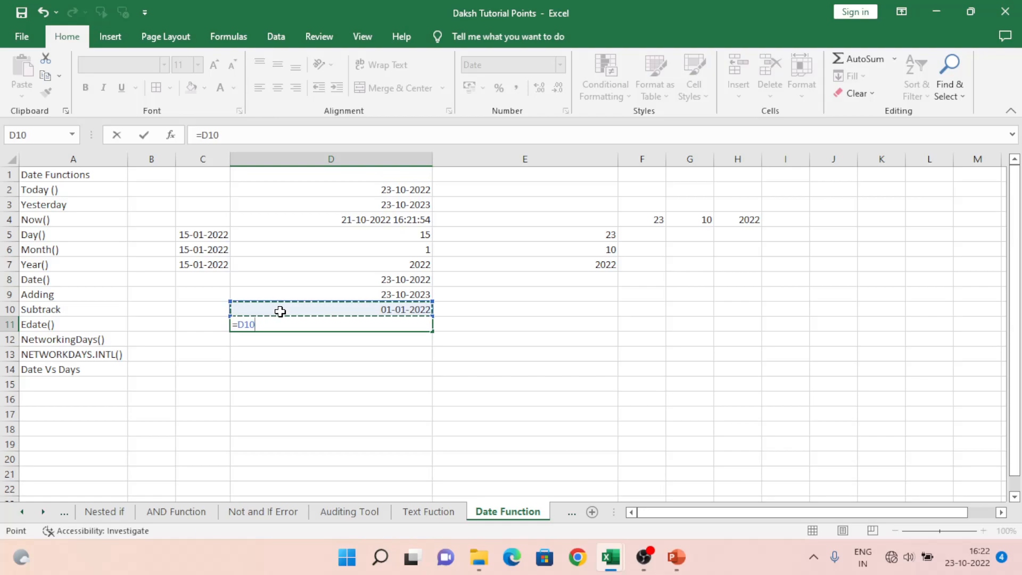
type("+")
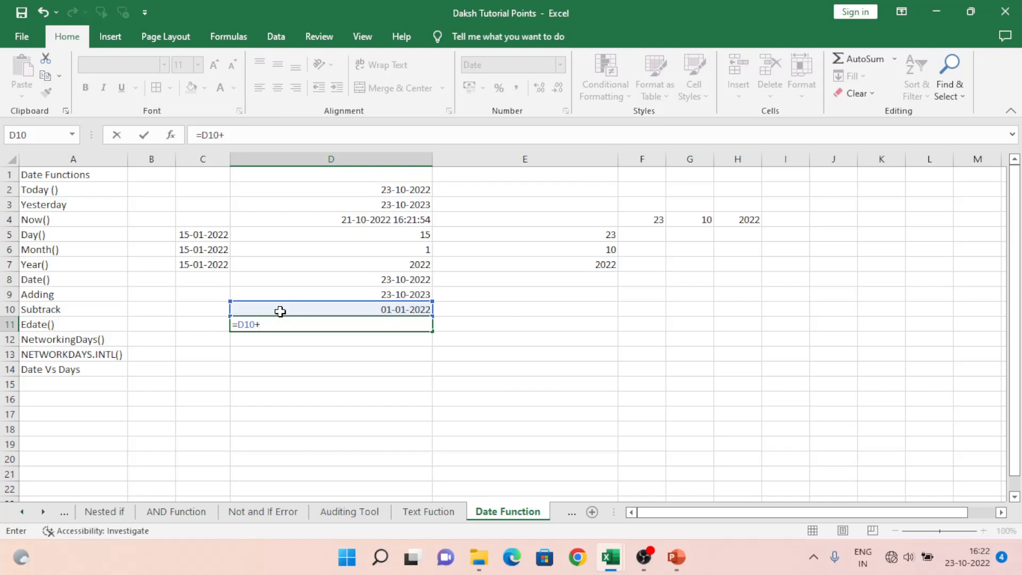
type("31")
key("BackSpace")
type("05")
key("Return")
key("Up")
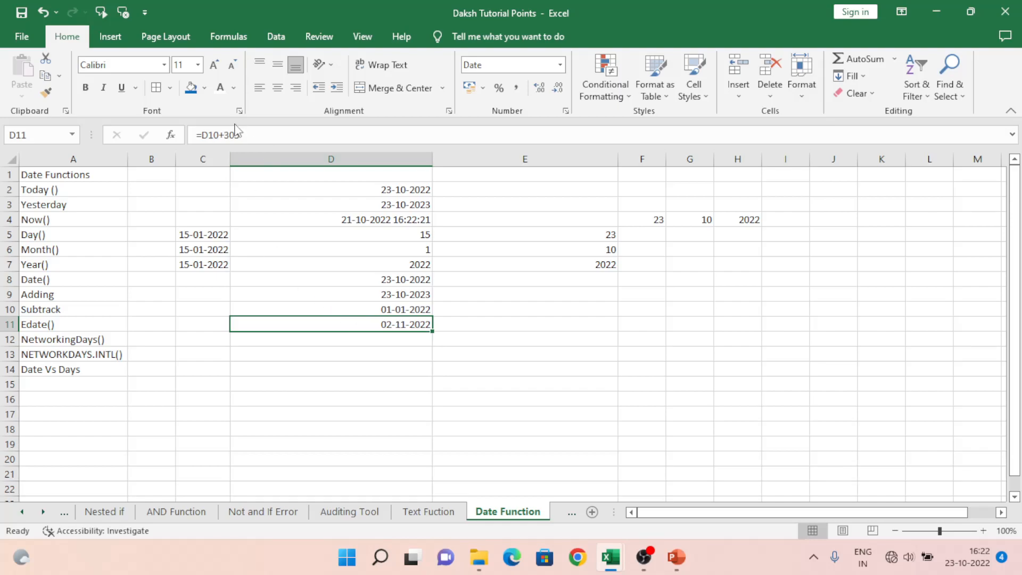
Step: Change the formula in cell D11 to =D10-305 so that it subtracts the days instead
left_click(250, 137)
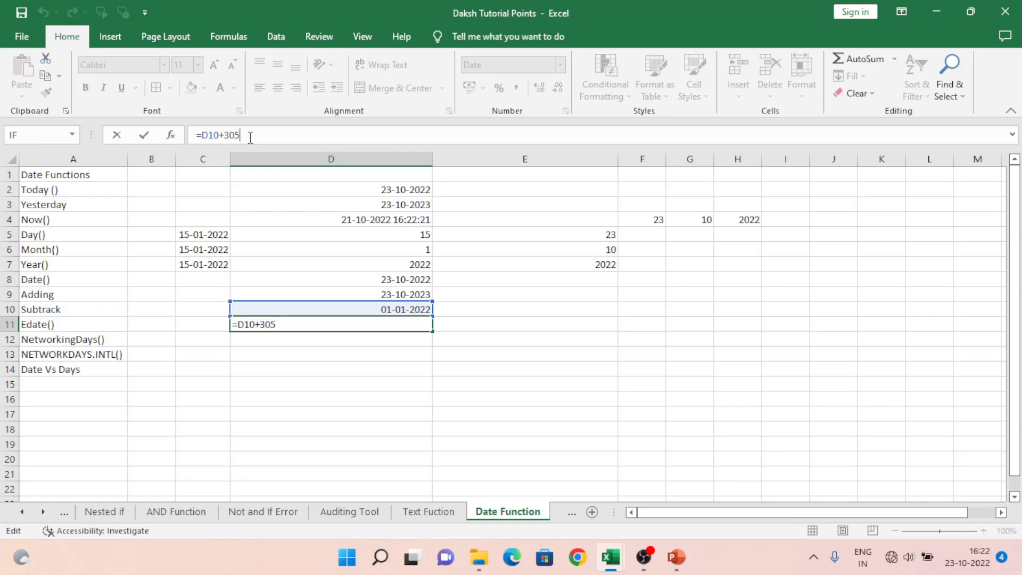
key("Left")
key("Left")
key("Left")
key("BackSpace")
type("-")
key("Return")
key("Up")
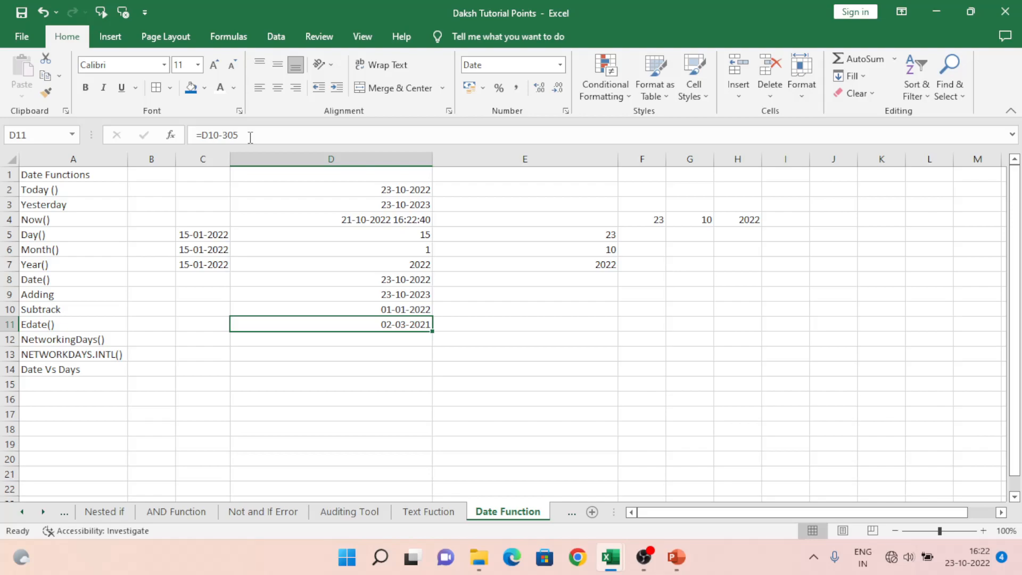
key("Left")
key("Left")
key("Left")
key("Up")
key("Up")
key("Up")
key("Down")
key("Down")
key("Up")
key("Down")
key("Down")
key("Right")
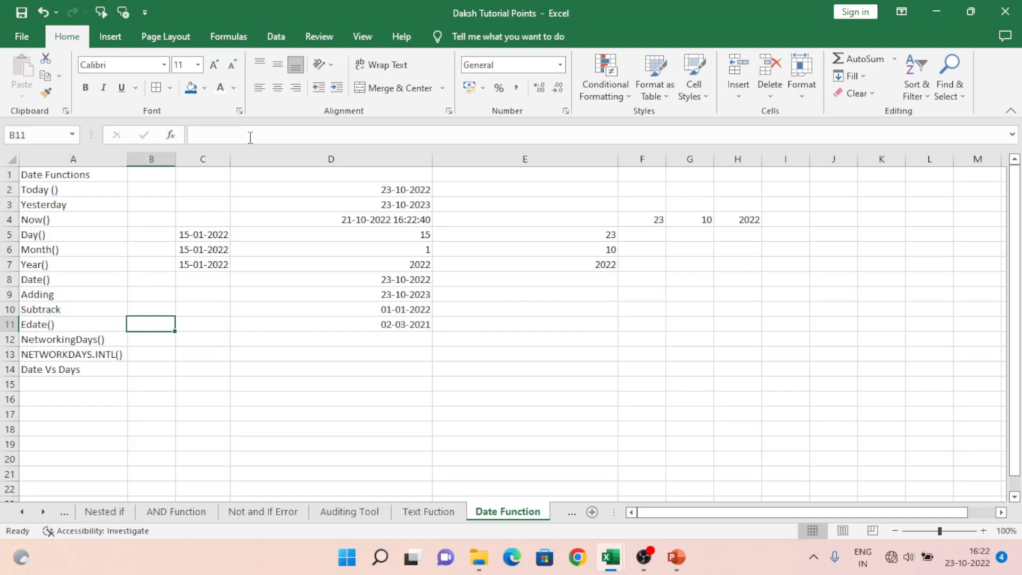
Step: Clear the contents of cells D9 to D11 in the Adding, Subtrack and Edate rows
key("Right")
key("Right")
key("Right")
key("Up")
key("Up")
key("Left")
key("shift+Down")
key("shift+Down")
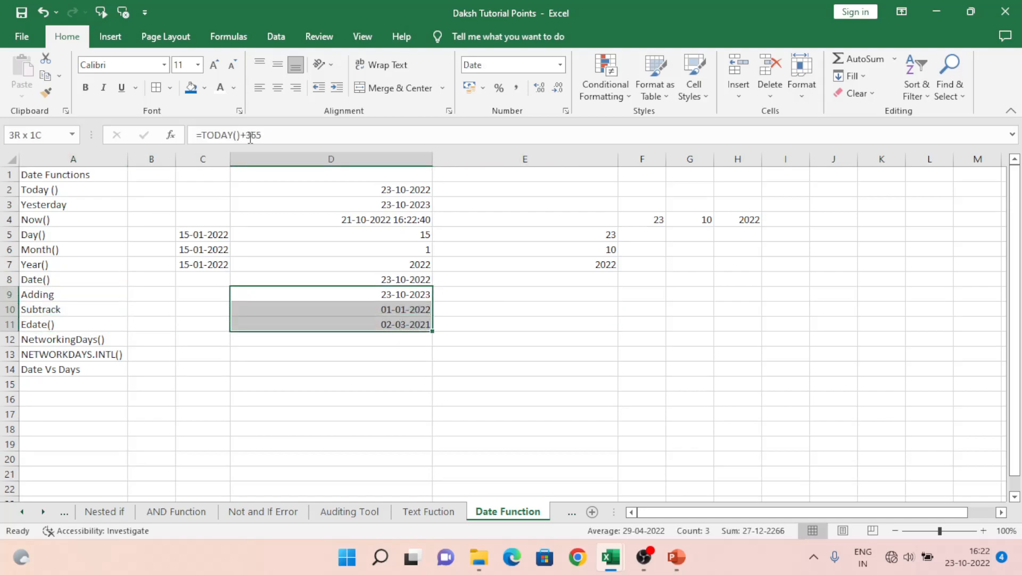
key("Delete")
Step: Enter the formula =EDATE(D8,10) in cell D11 to move the date in D8 forward 10 months
key("Down")
key("Down")
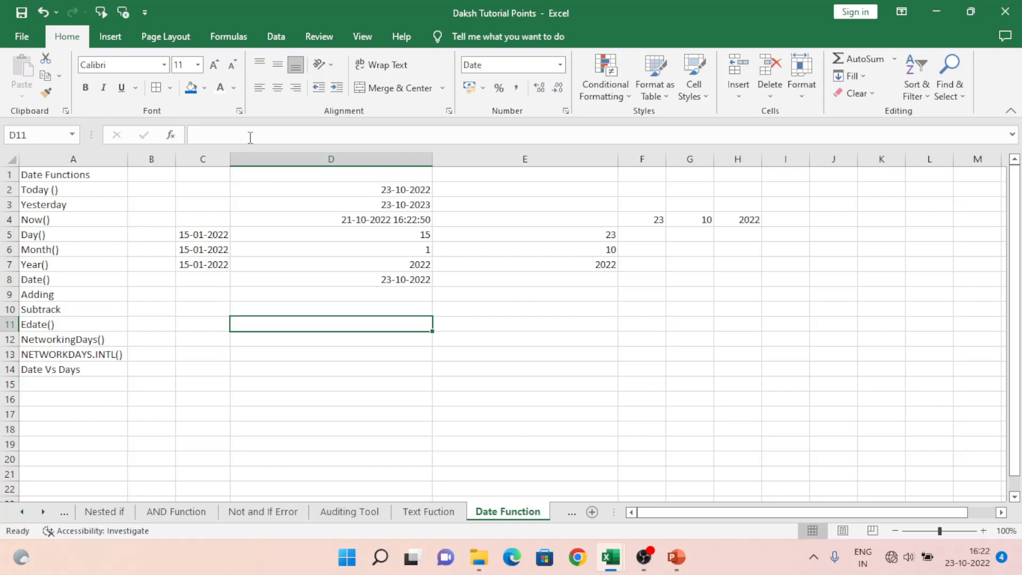
type("=edate")
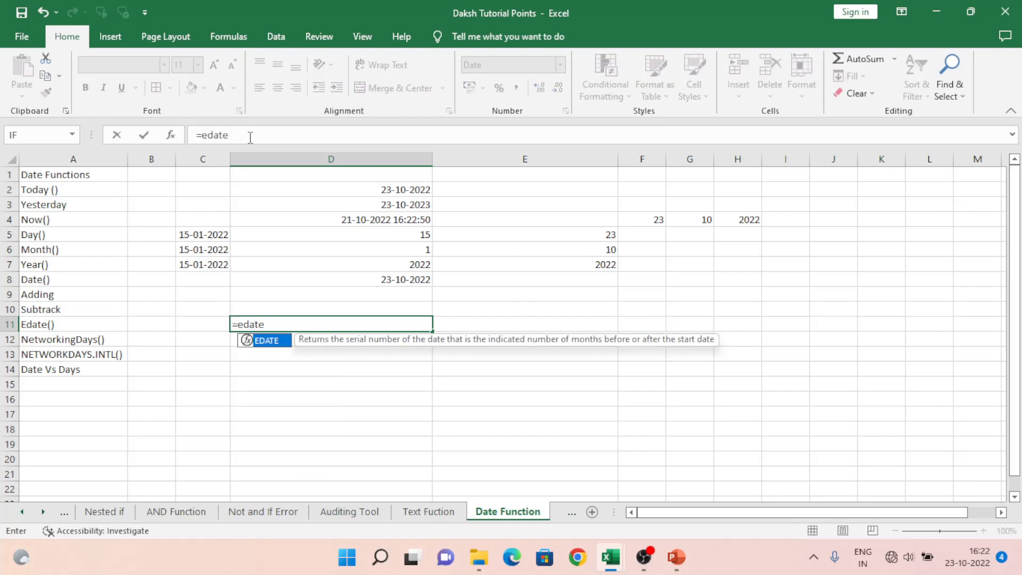
key("Tab")
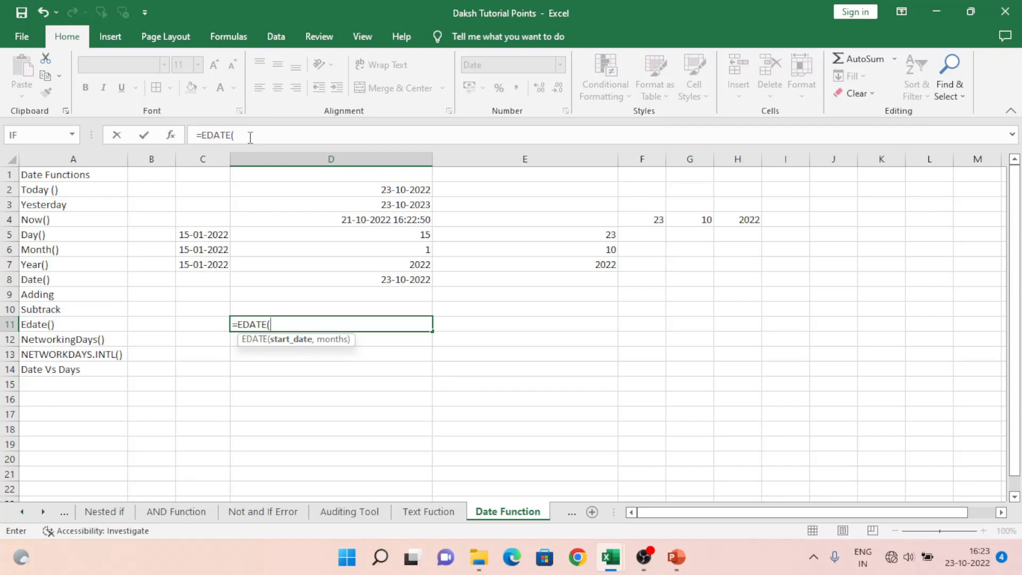
key("Up")
key("Up")
key("Up")
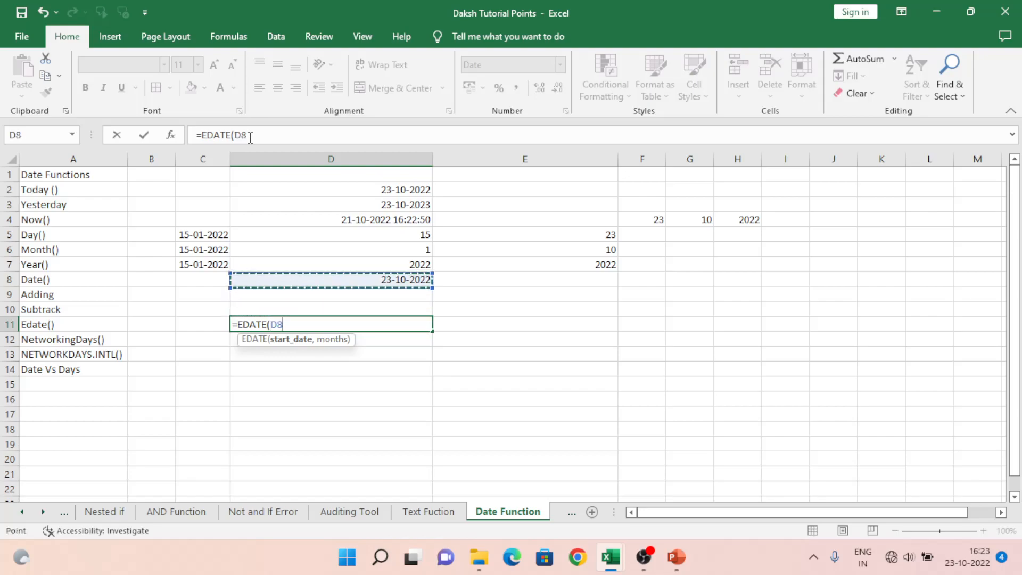
type(",")
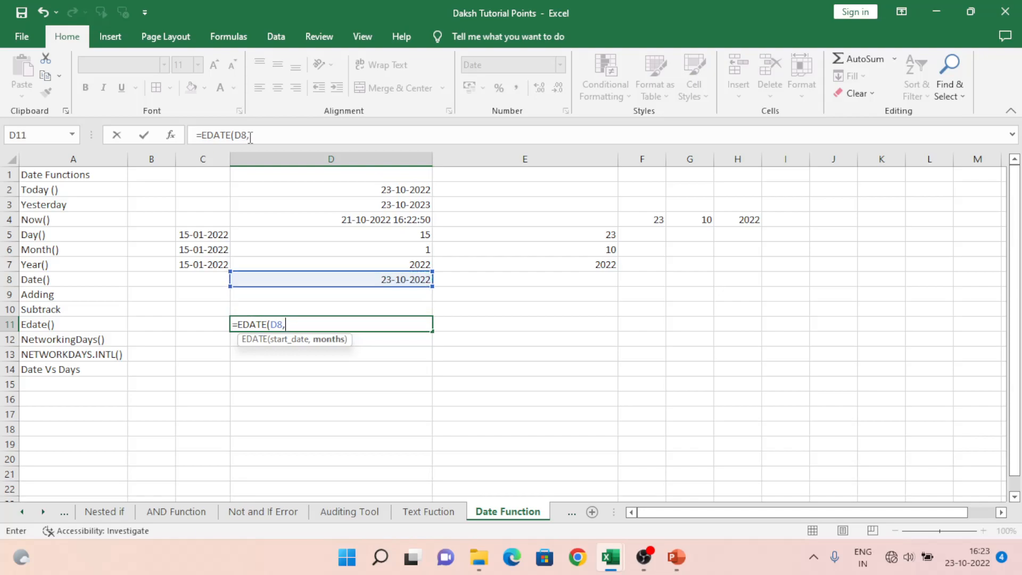
type("10)")
key("Return")
key("Up")
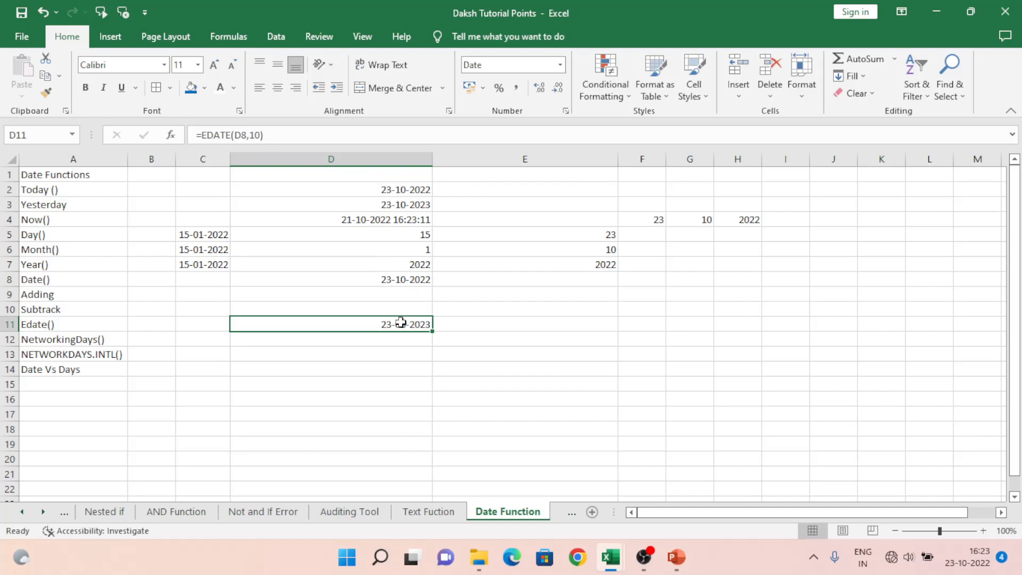
Step: Replace the formula in cell D11 with =EDATE(TODAY(),10), using the current date as the start date
type("=")
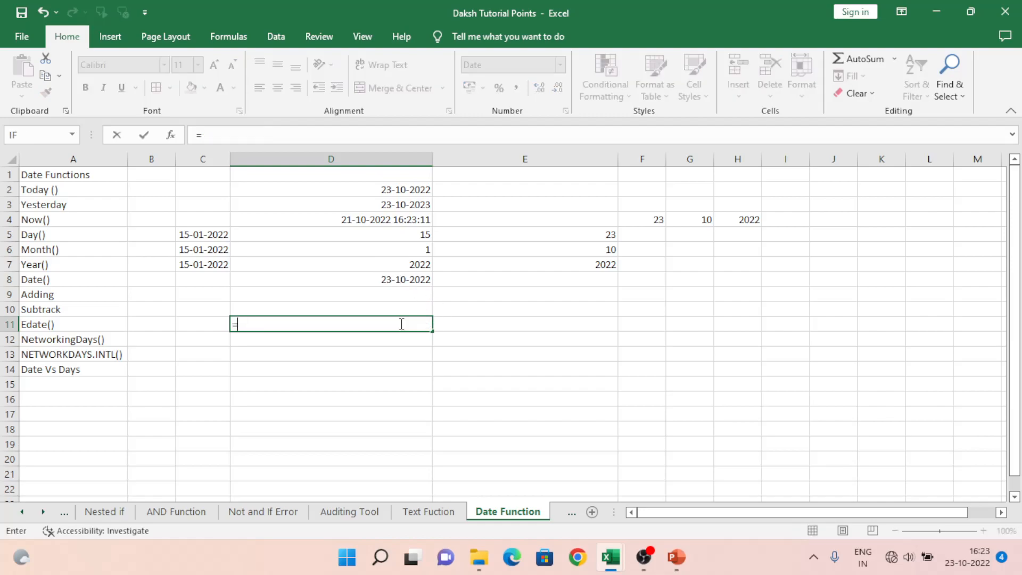
type("edate")
key("Tab")
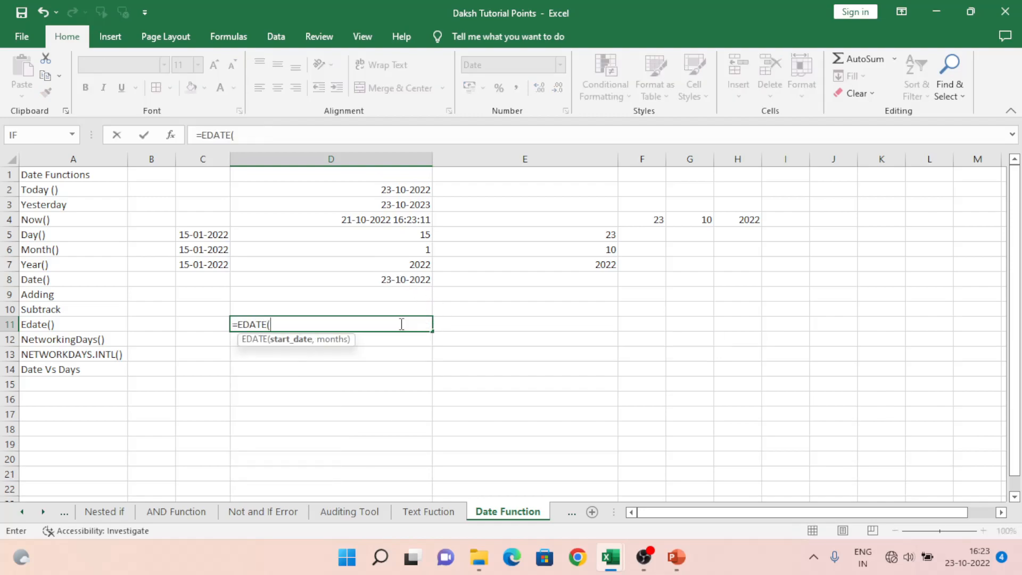
type("Today")
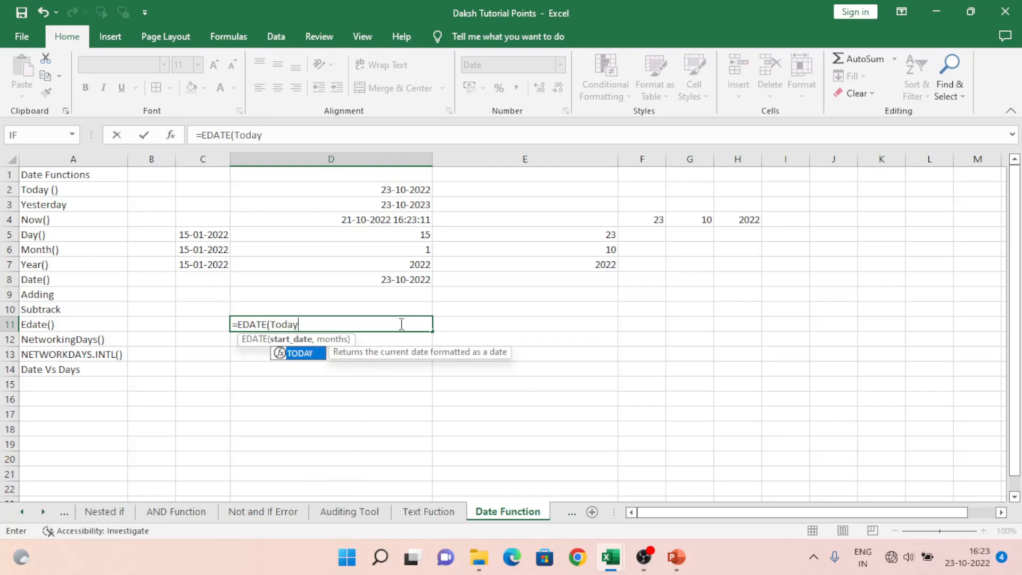
type("0")
key("BackSpace")
type("()")
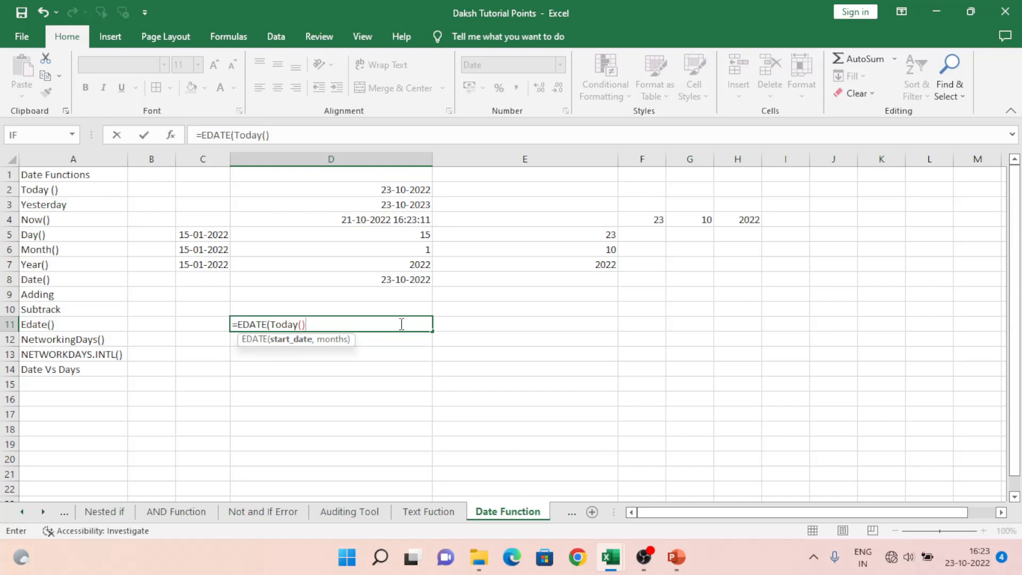
type(",")
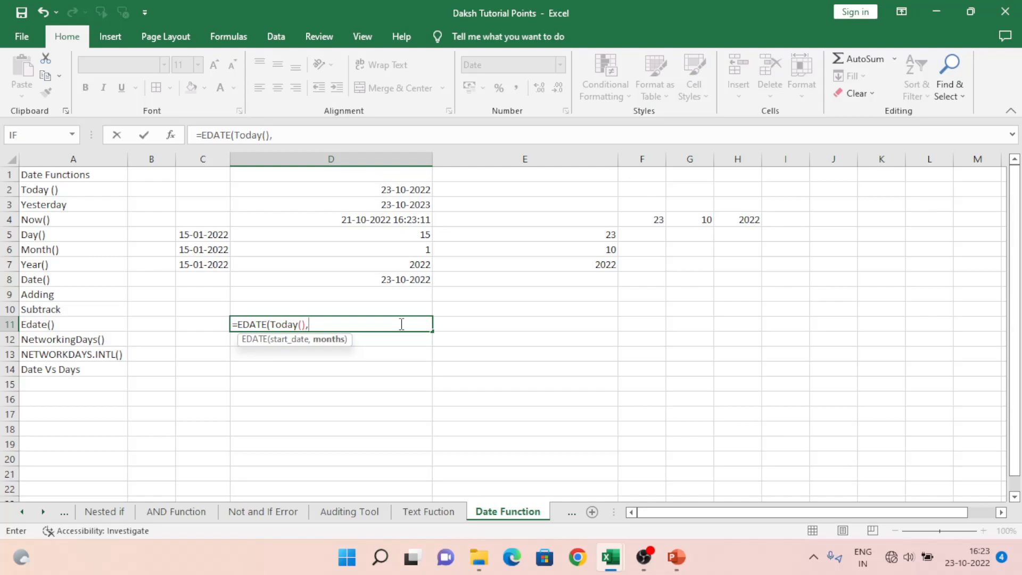
type("10)")
key("Return")
key("Up")
key("Up")
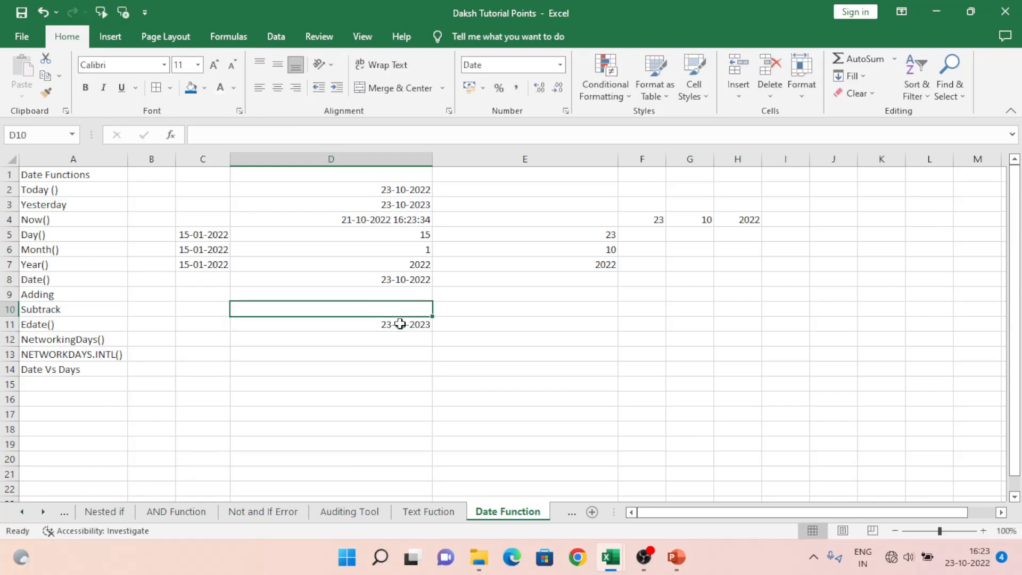
left_click(411, 329)
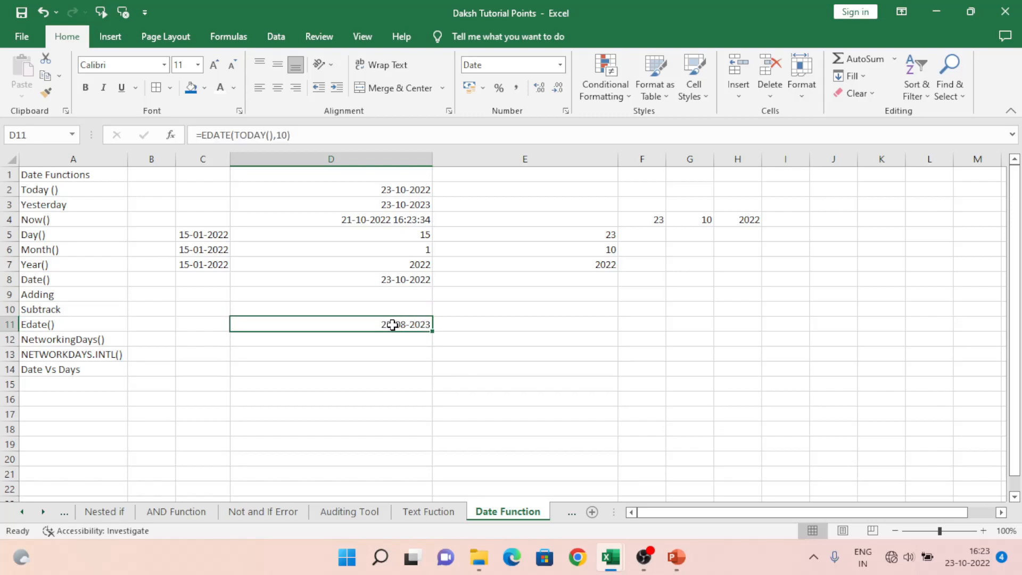
Step: Set the months argument of the EDATE formula in cell D11 to 240
double_click(358, 327)
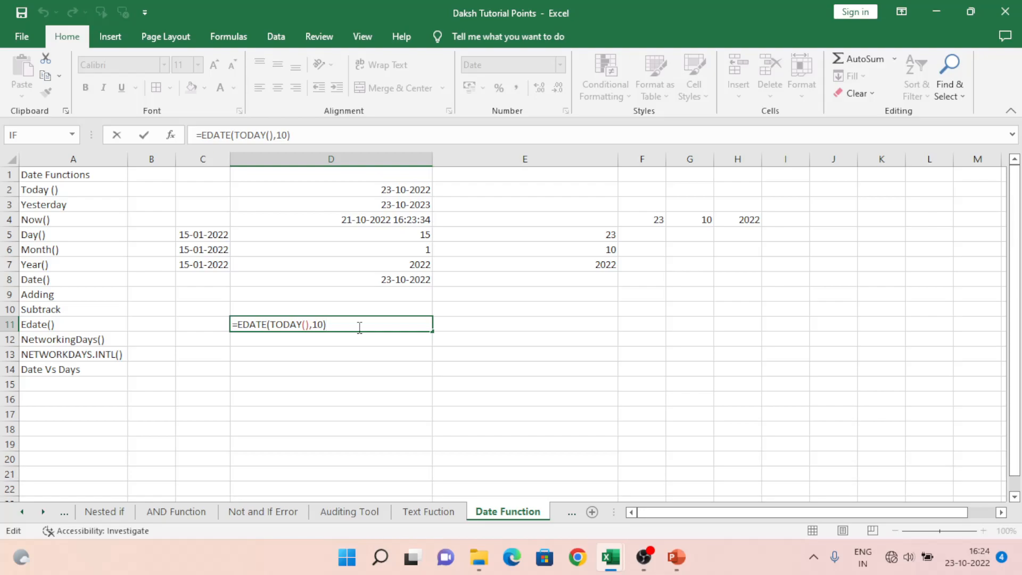
key("Left")
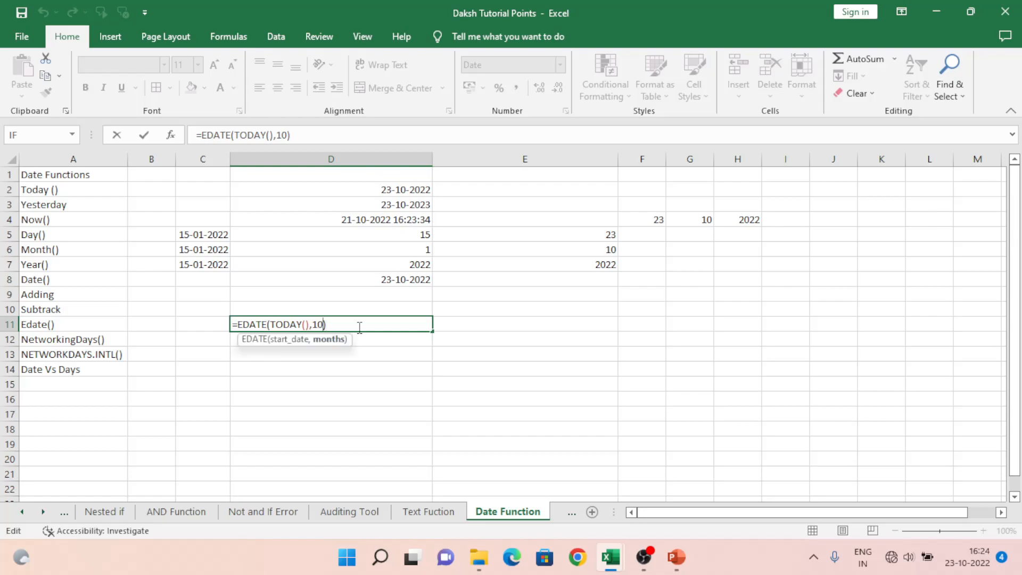
key("shift+Left")
key("shift+Left")
key("BackSpace")
type("240")
key("Return")
key("Up")
key("Right")
key("Left")
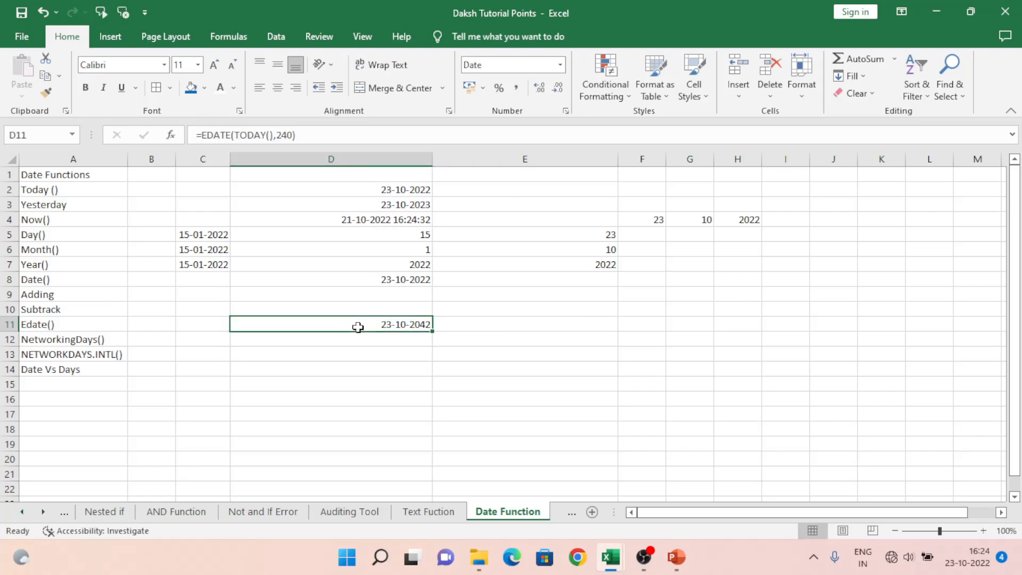
key("Down")
key("Left")
key("Left")
key("Left")
key("Right")
key("Left")
key("Right")
key("Right")
key("Right")
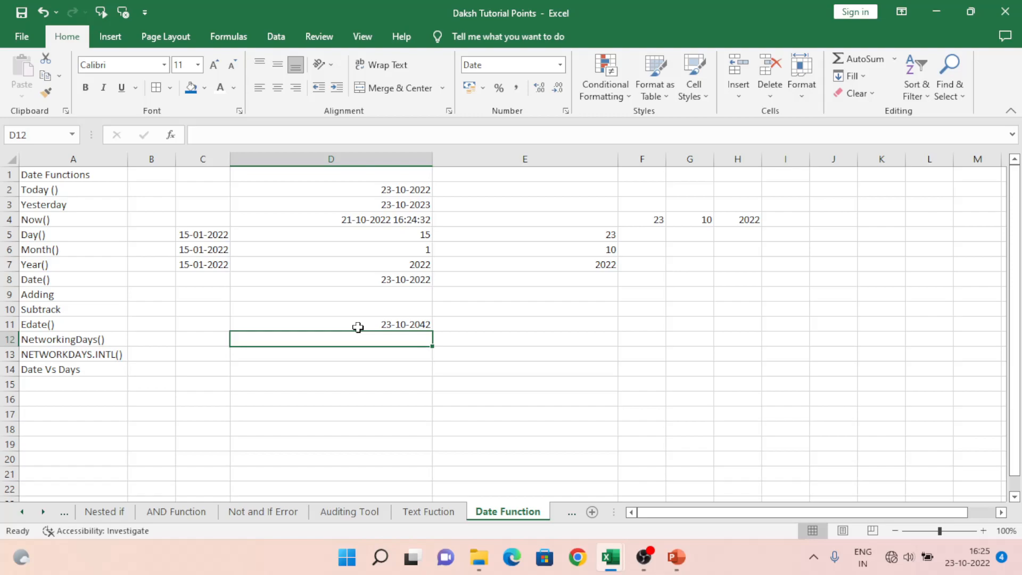
key("Left")
key("Left")
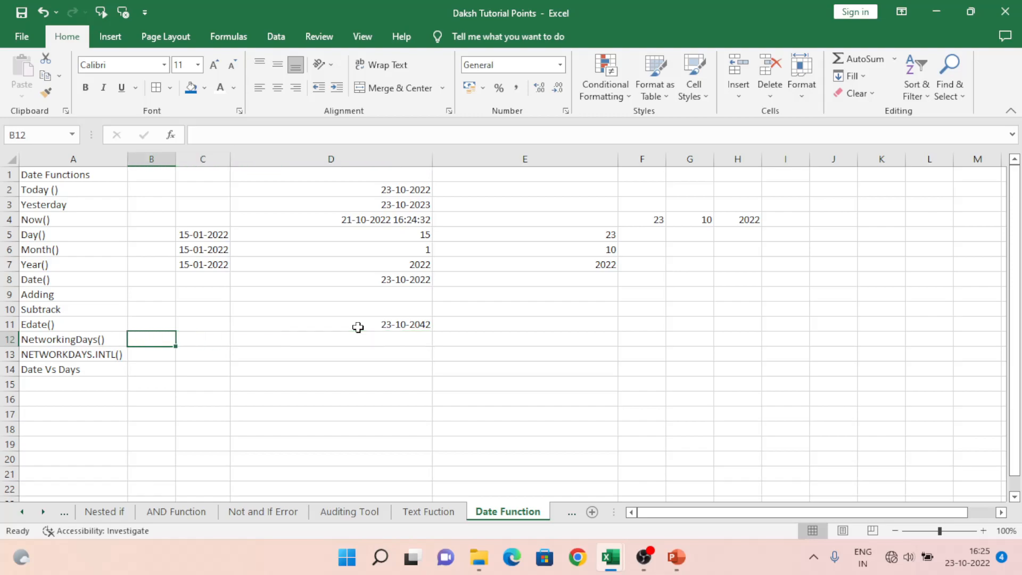
Step: Enter the headers "Start date" in cell F14 and "End date" in cell G14
key("Right")
key("Down")
key("Down")
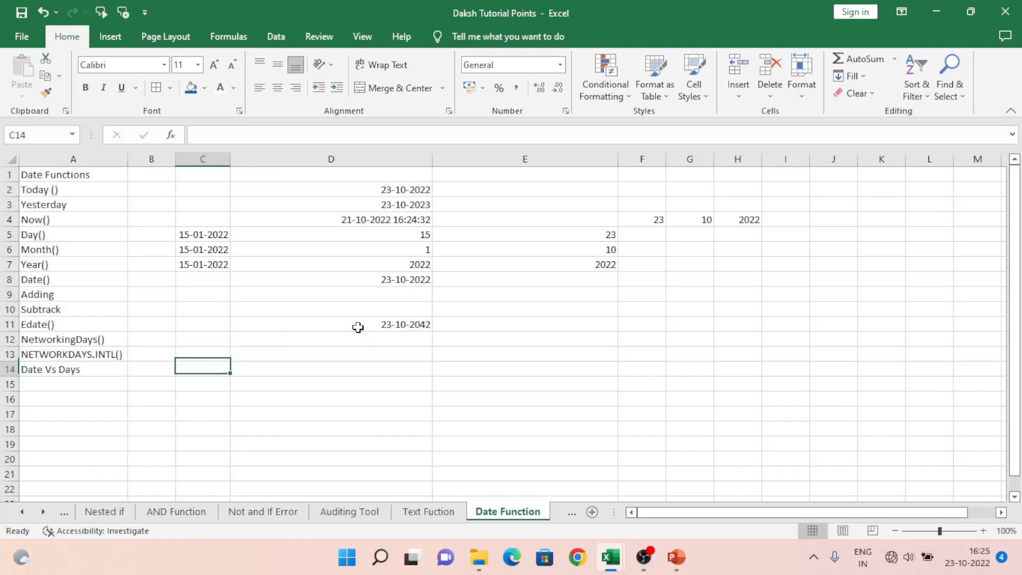
key("Right")
key("Right")
key("Right")
type("S")
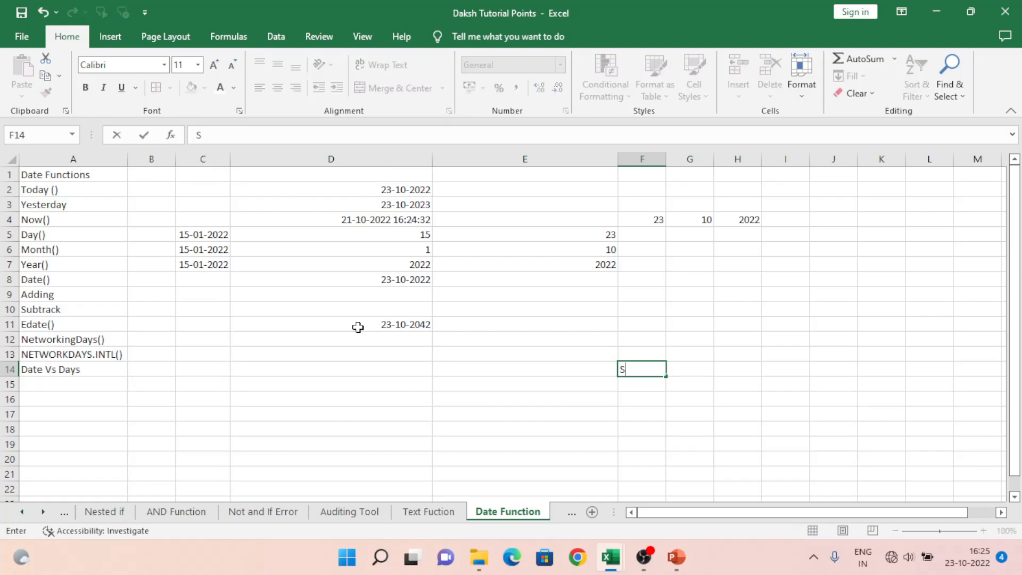
type("tart date")
key("Tab")
type("End")
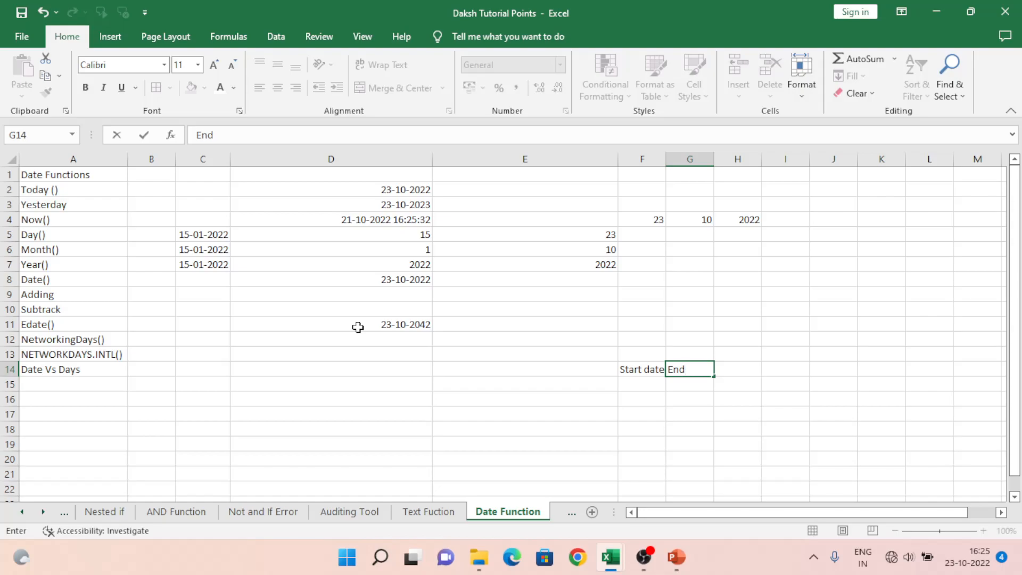
type(" date")
key("Return")
Step: Enter the header "Holiday" in cell K14
key("Up")
key("Right")
key("Right")
key("Right")
key("Right")
key("Right")
key("Right")
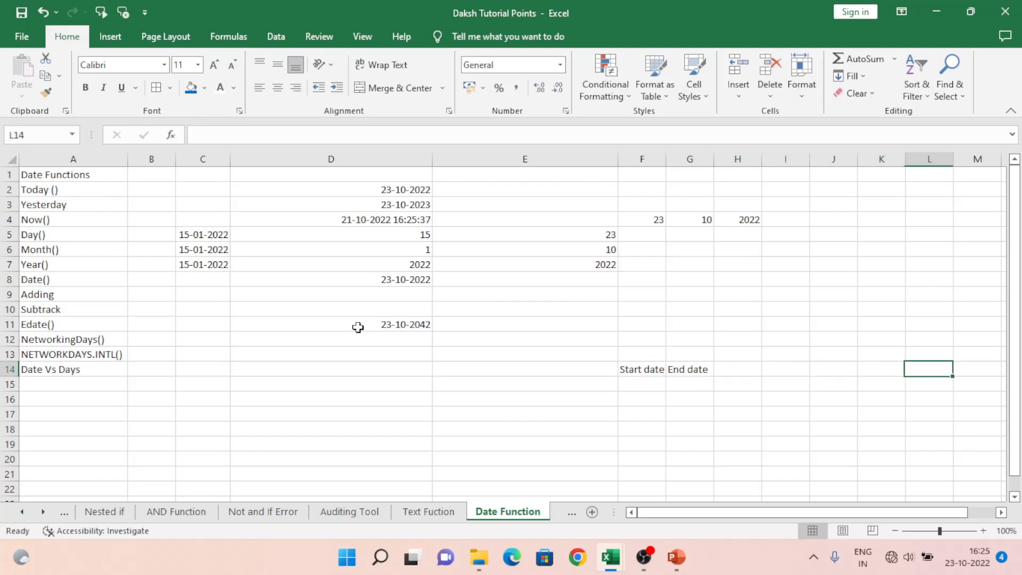
key("Left")
key("Right")
key("Left")
type("Holiday")
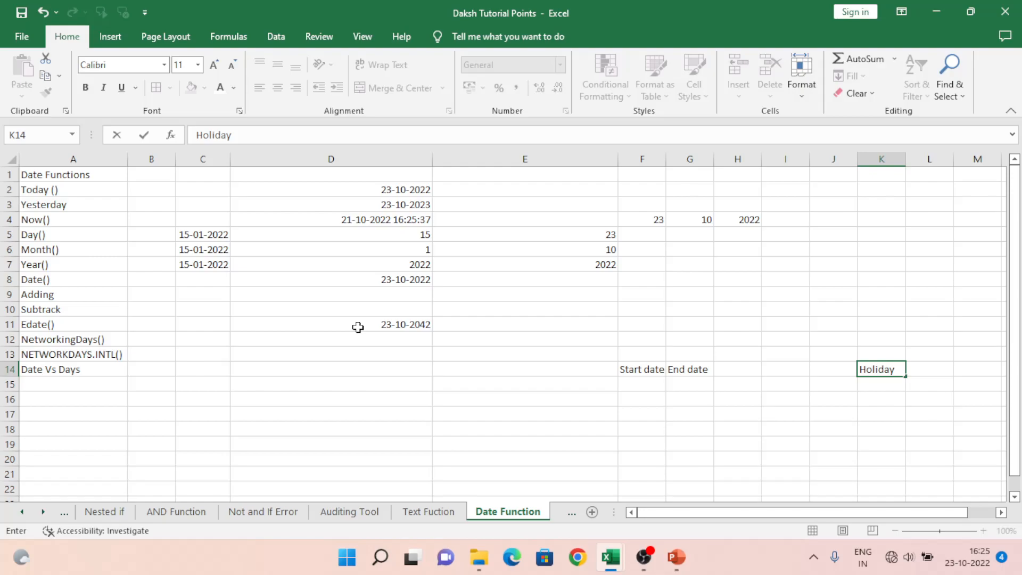
key("Return")
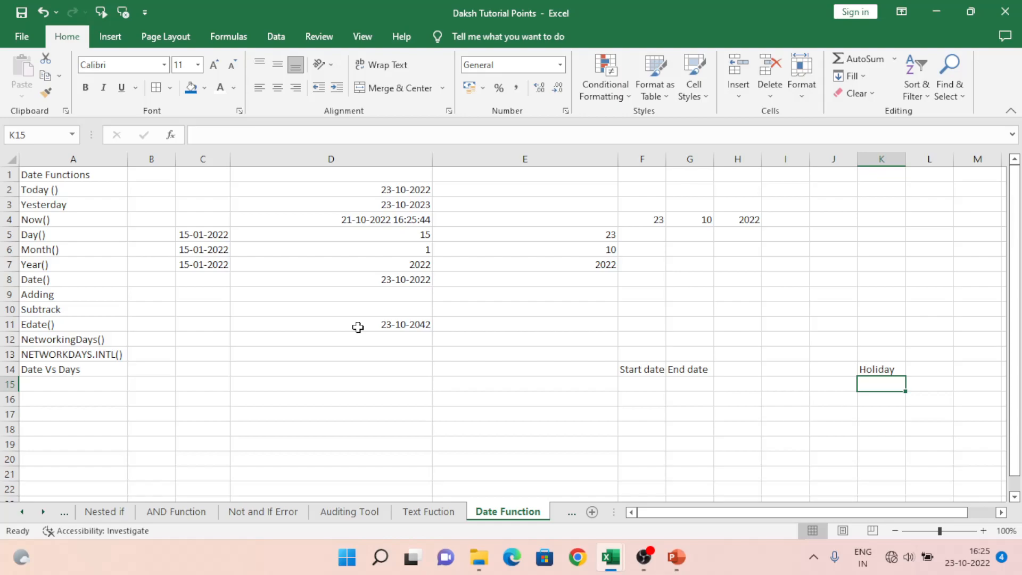
Step: Enter the first holiday date 01/01/2022 in cell K15
type("01/")
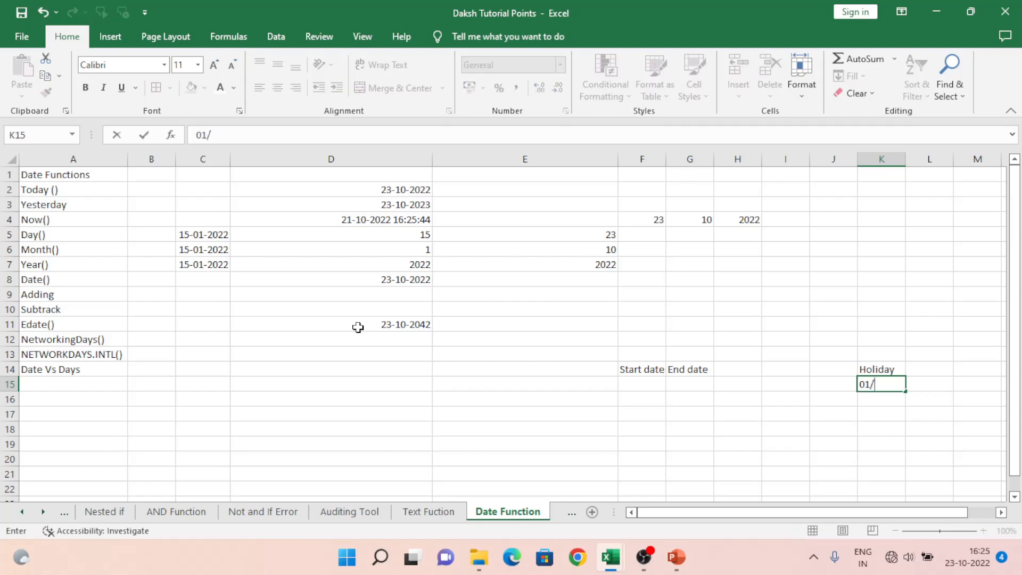
type("01/2022")
key("Return")
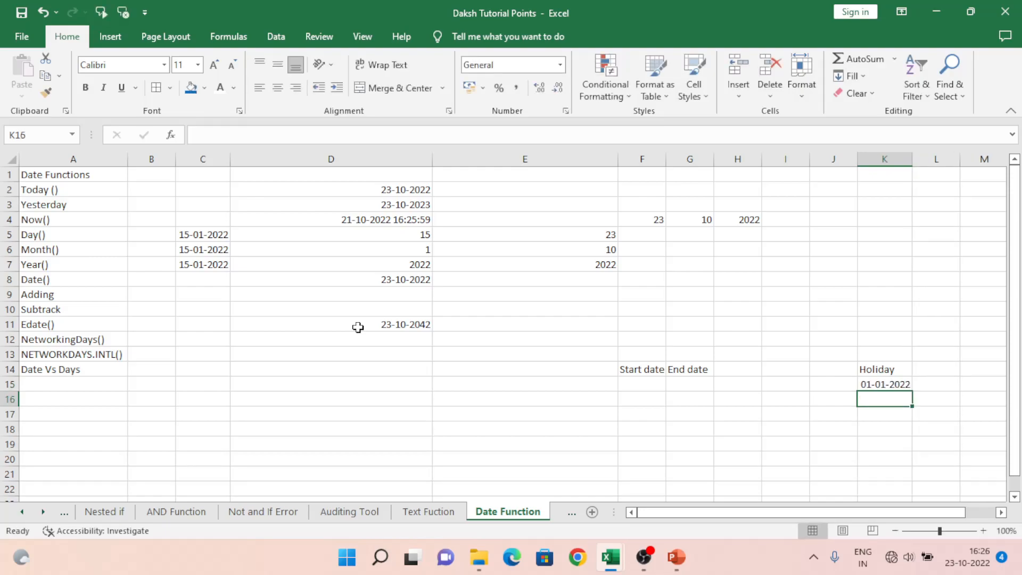
Step: Enter the second holiday date as 01/26/2022 in cell K16
type("01/2")
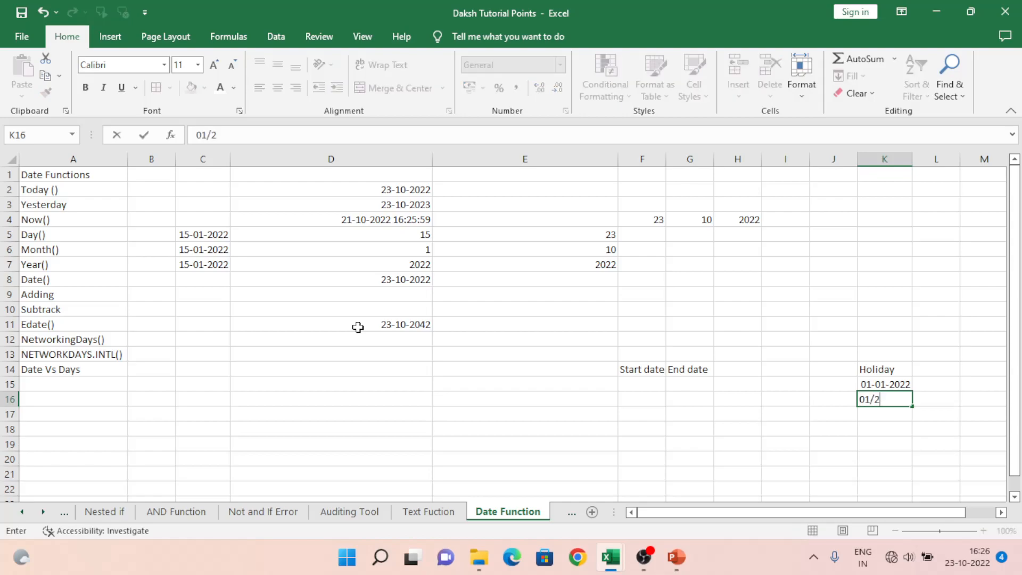
type("6/2022")
key("Return")
key("Up")
key("Up")
key("Down")
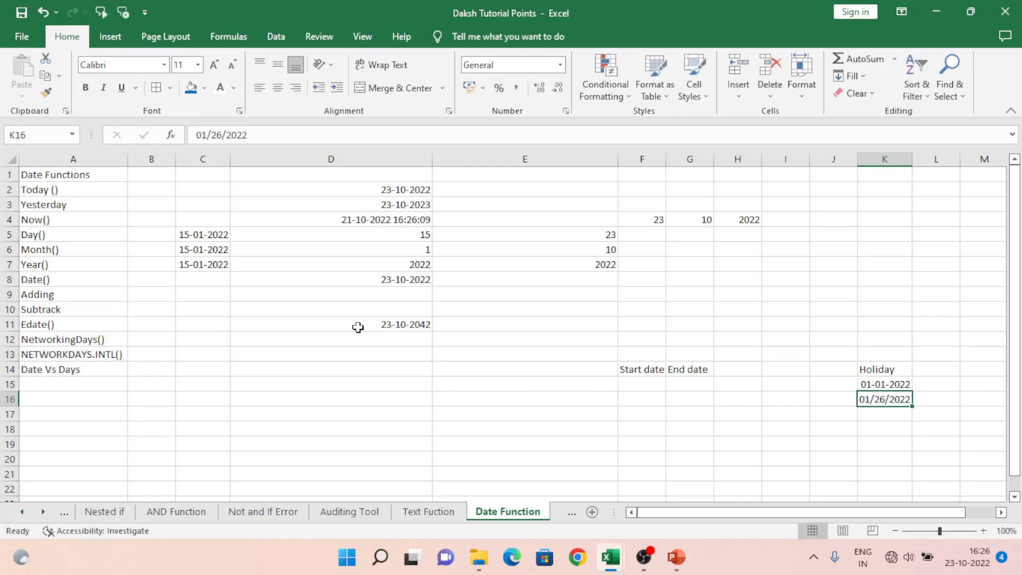
Step: Copy the date in K15 onto K16 and replace the pasted value with 26/01/2022
key("Up")
key("Down")
key("Up")
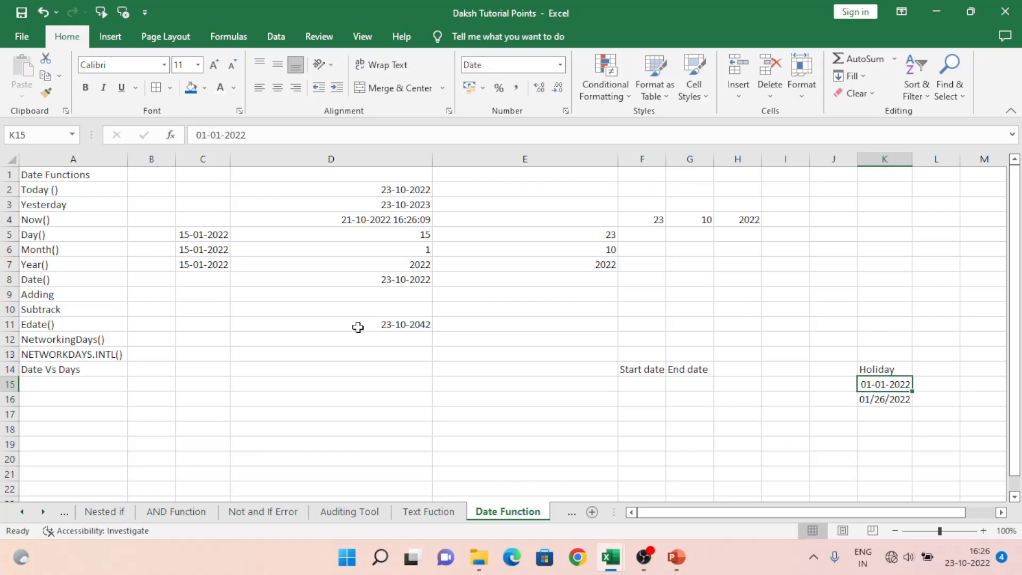
key("ctrl+c")
key("Down")
key("ctrl+v")
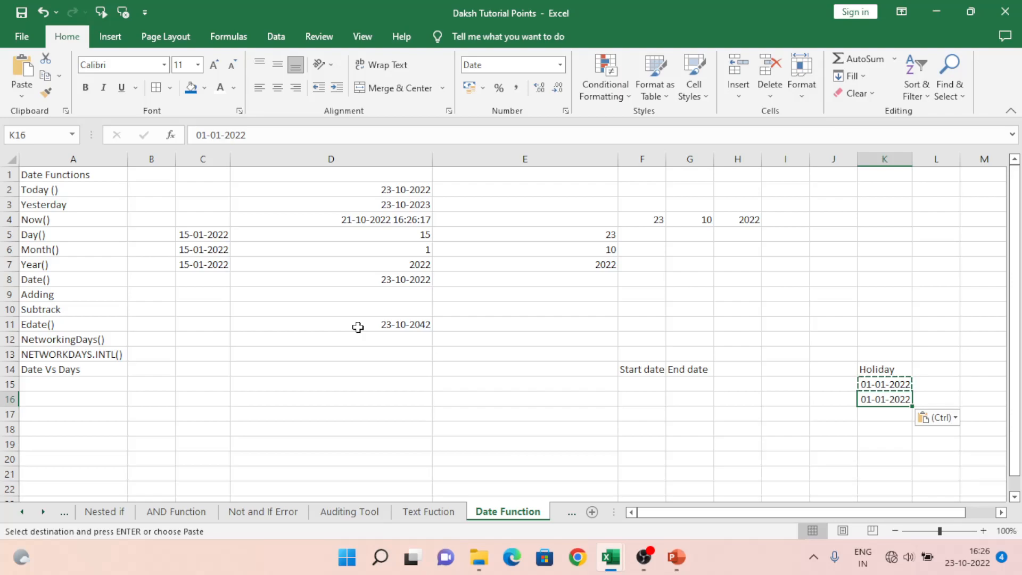
type("26/01/")
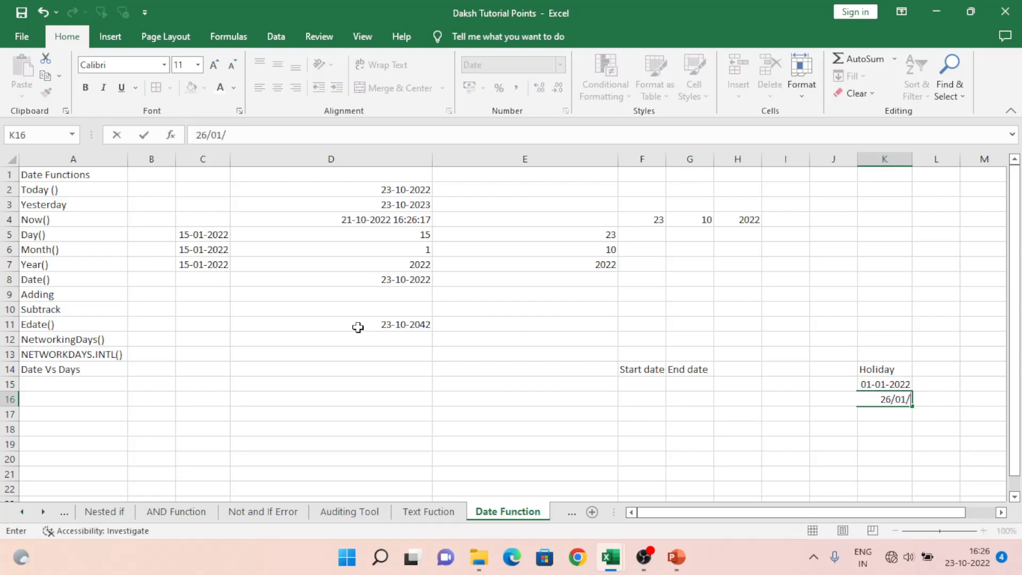
type("2022")
key("Return")
key("Up")
key("Up")
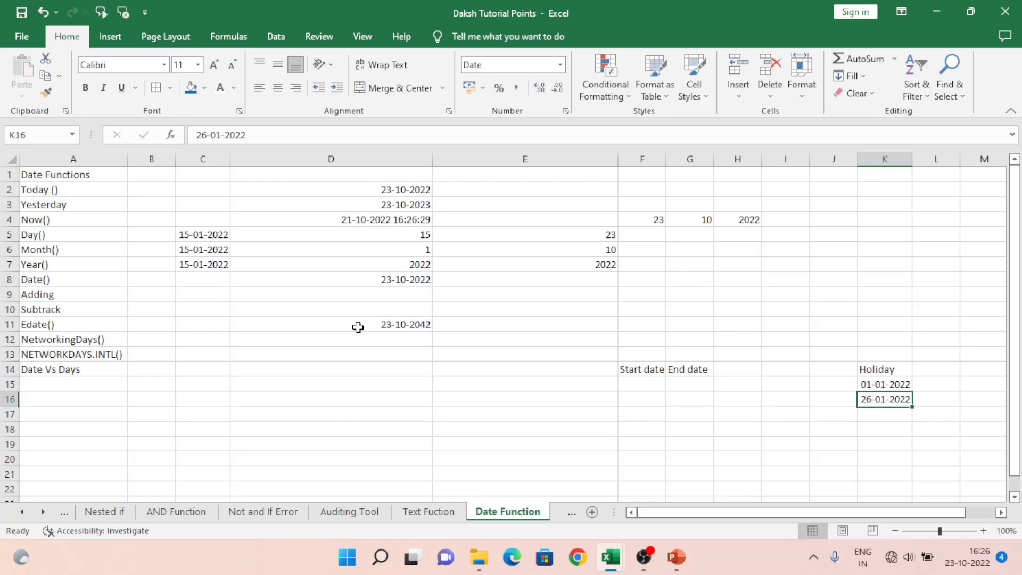
Step: Enter the start date 01/01/2021 in cell F15
key("Left")
key("Left")
key("Left")
key("Left")
key("Left")
key("Left")
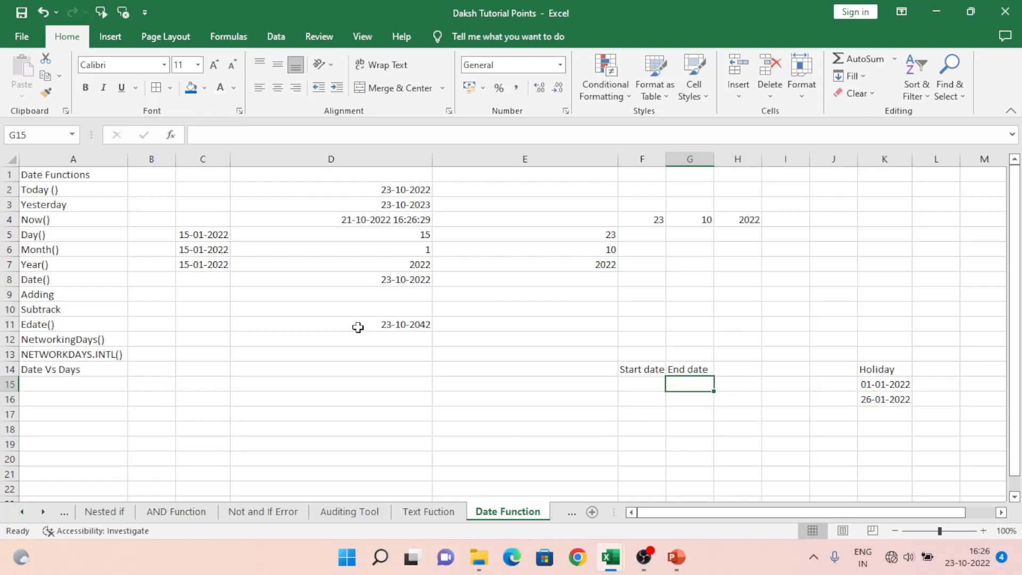
key("Right")
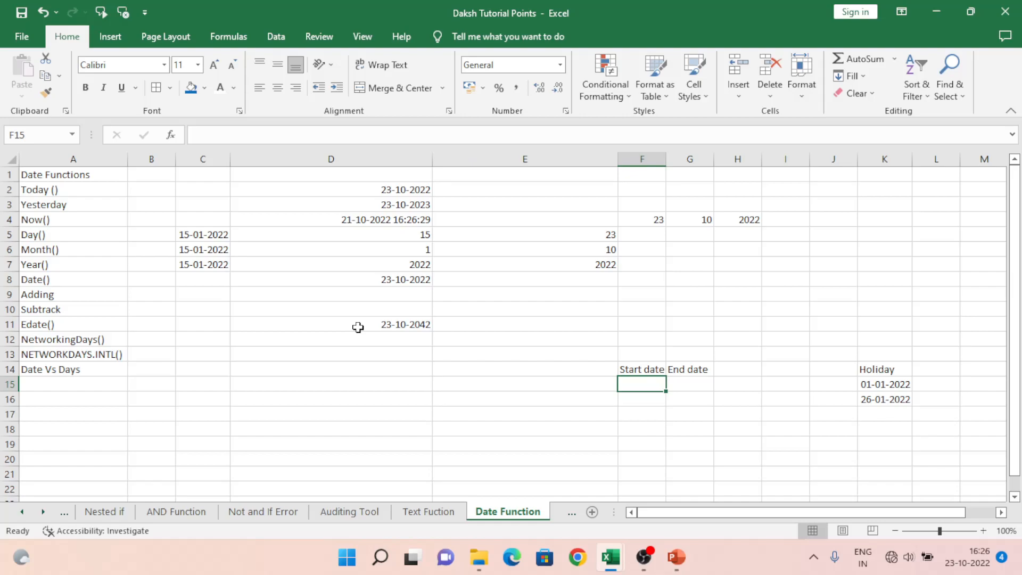
type("01")
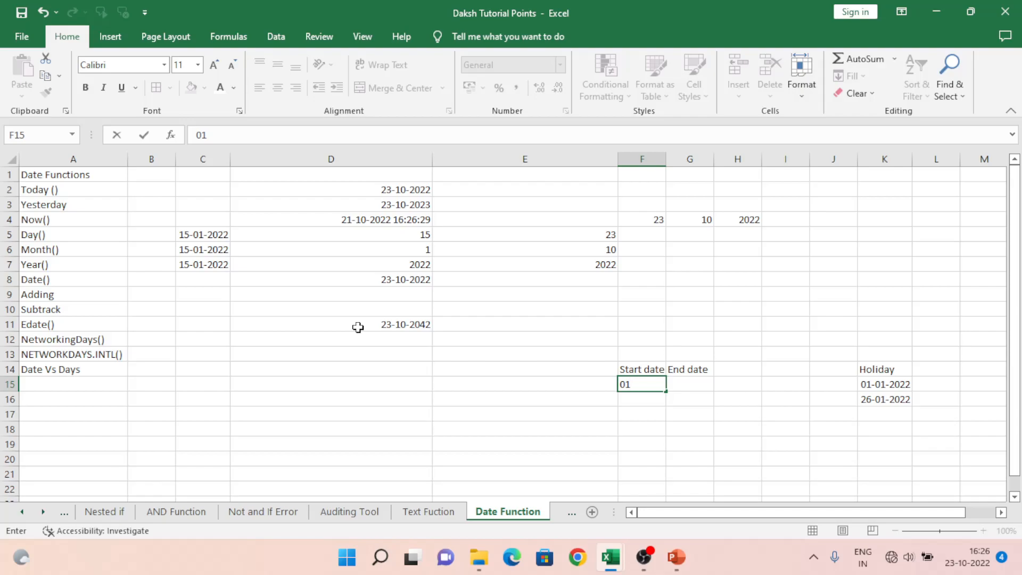
type("/01/2")
type("0")
type("21")
key("ctrl+Return")
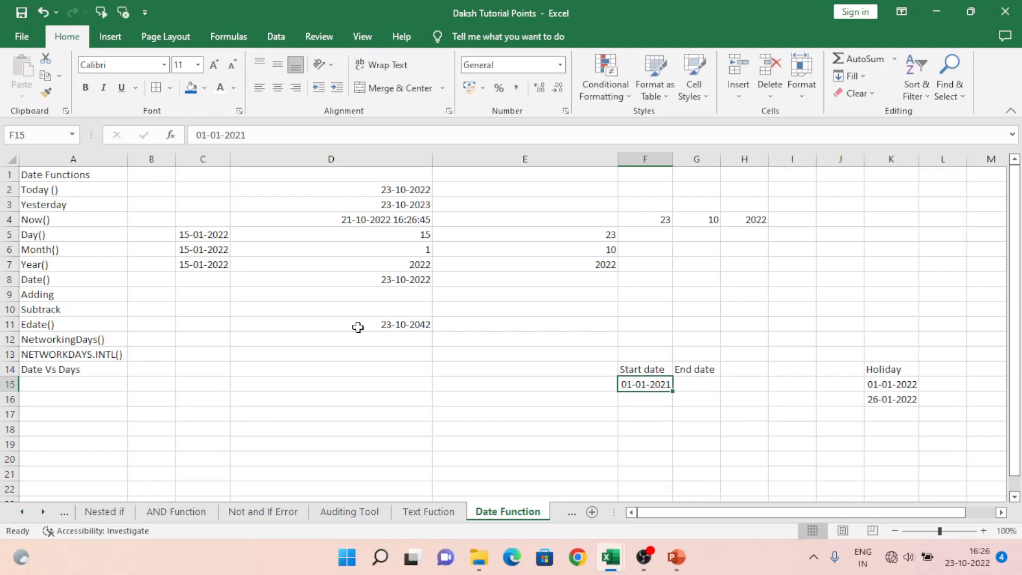
Step: Enter the end date 23/10/2022 in cell G15
key("Tab")
type("7")
key("BackSpace")
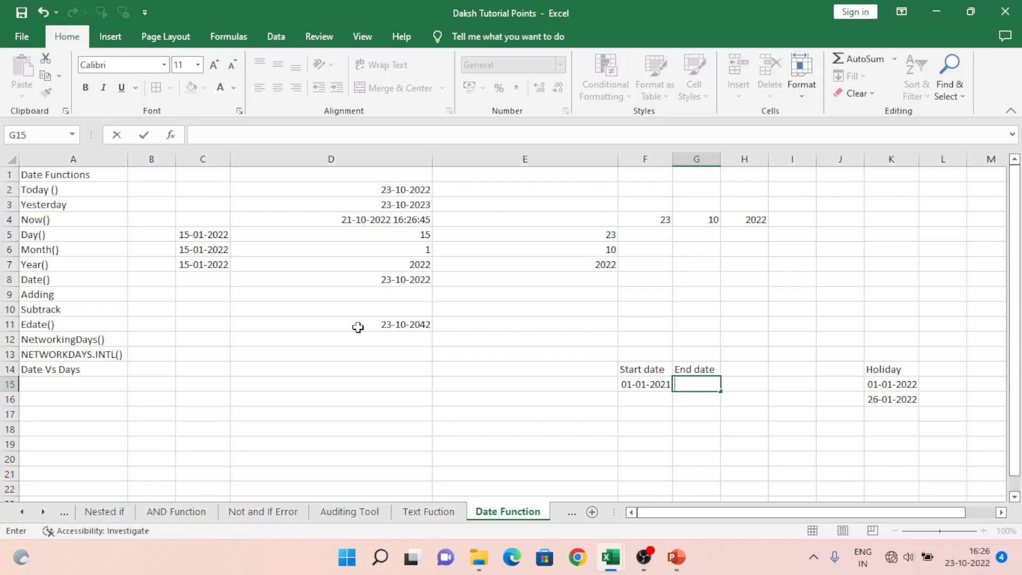
type("23/10/2022")
key("Return")
Step: Begin a NETWORKDAYS formula in cell E15 with F15 as the start date and G15 as the end date
key("Up")
key("Left")
key("Left")
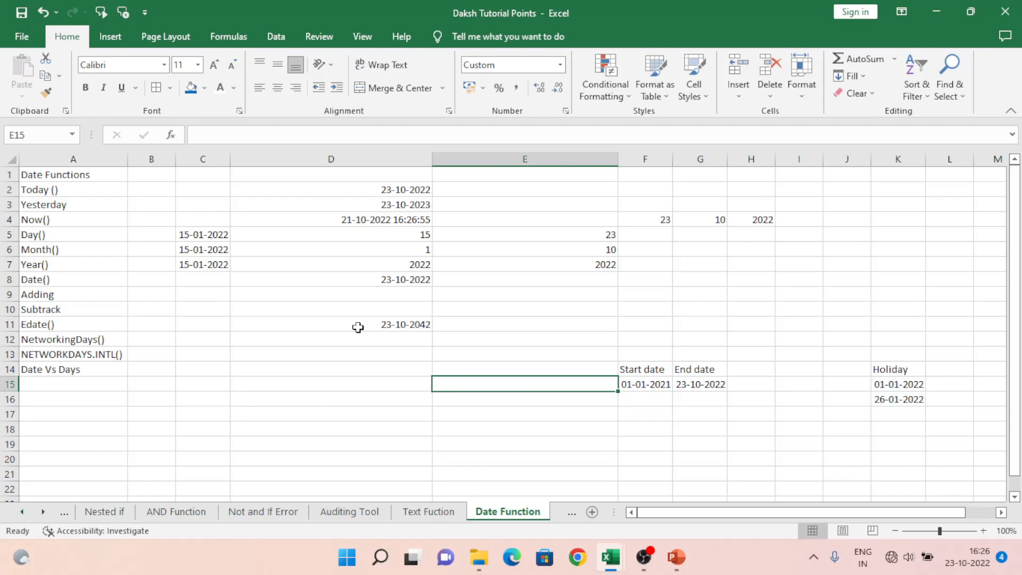
type("=")
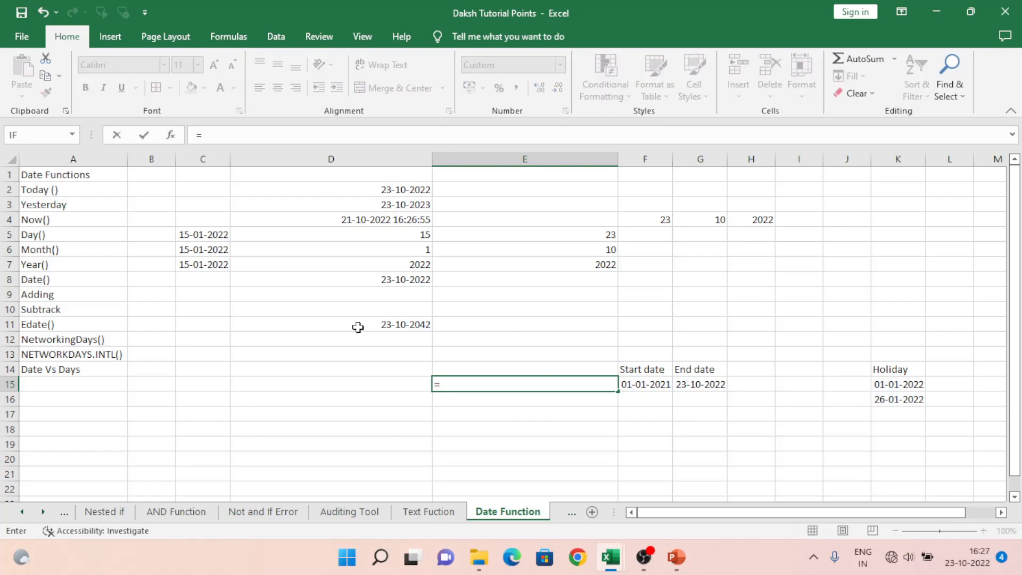
type("nwt")
key("BackSpace")
key("BackSpace")
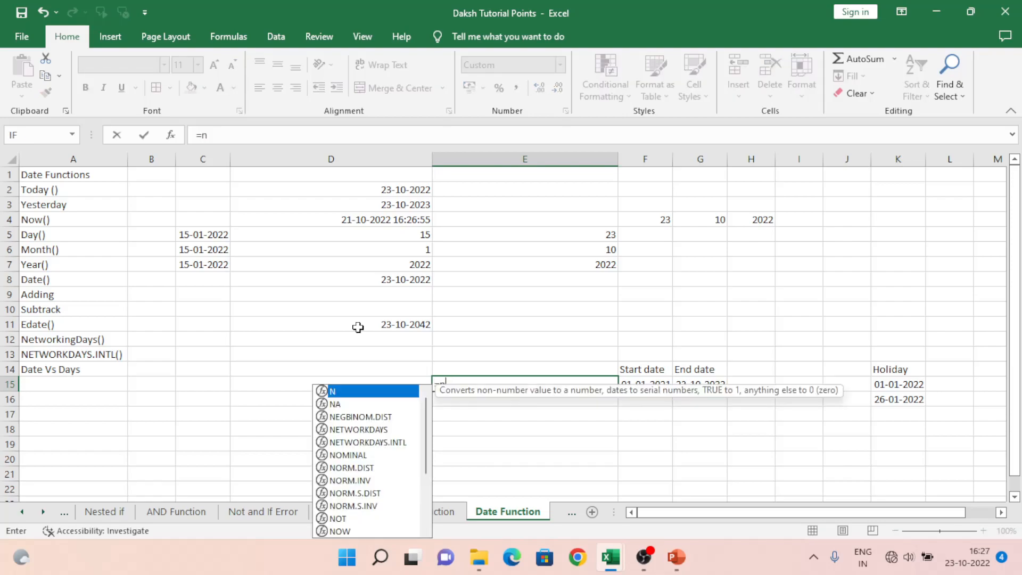
type("et")
key("Tab")
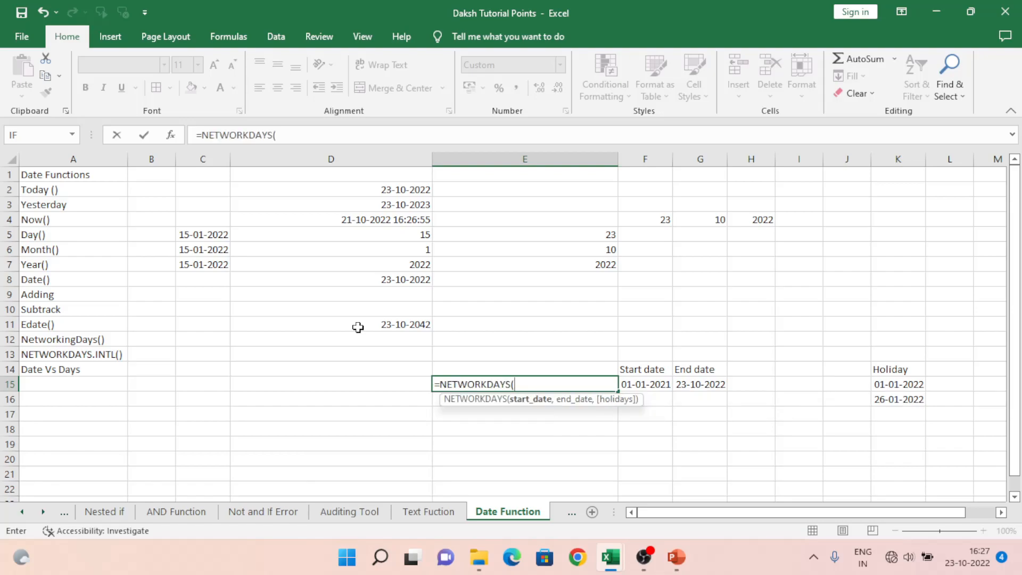
key("Right")
type(",")
key("Right")
key("Right")
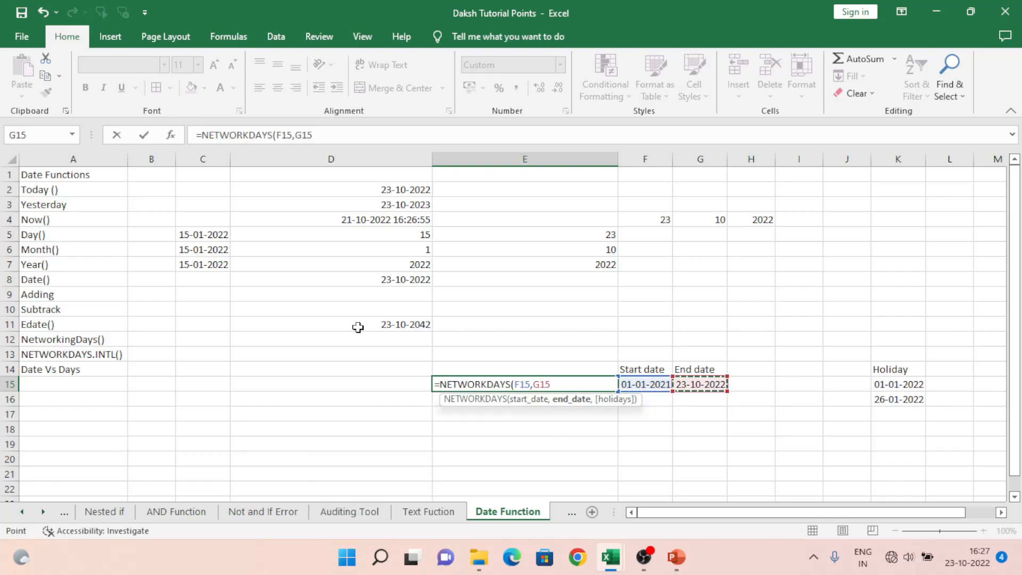
Step: Add the holiday range K15:K16 as the third argument and complete the NETWORKDAYS formula in E15
type(",")
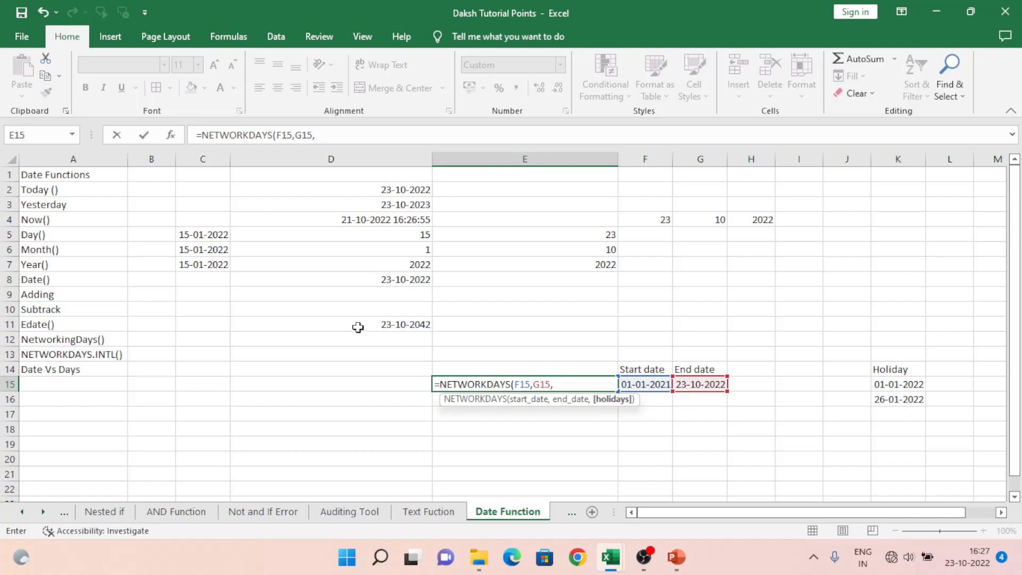
key("Right")
key("Right")
key("Right")
key("Right")
key("Up")
key("Right")
key("Right")
key("Down")
key("shift+Down")
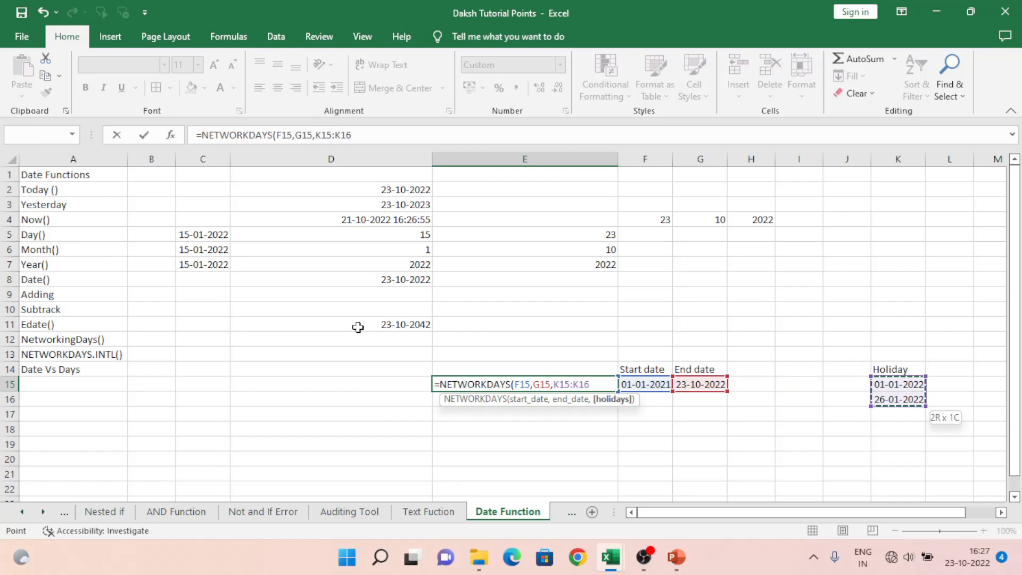
type(")")
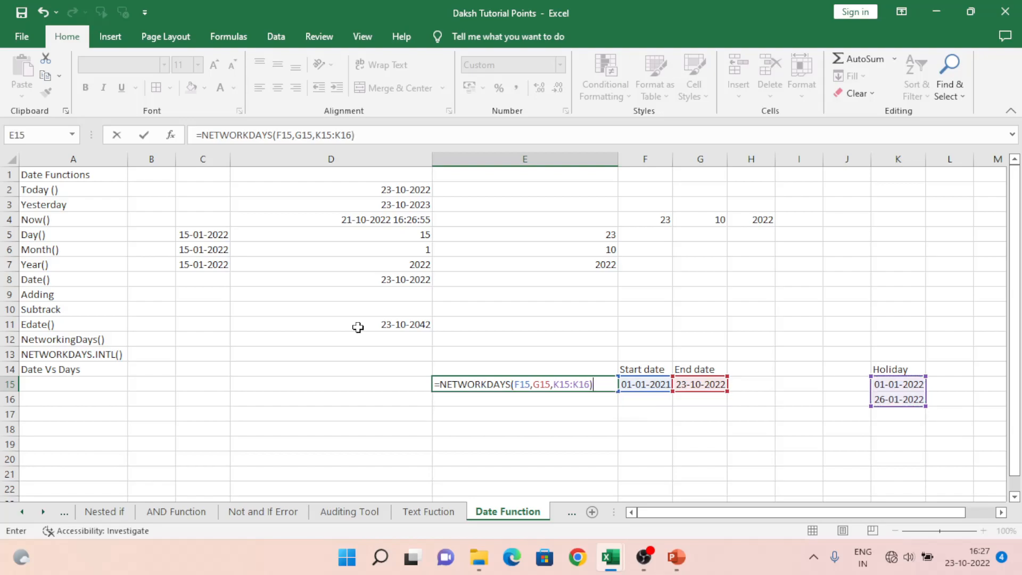
key("Return")
Step: Format cell E15 as Number with no decimal places
key("Up")
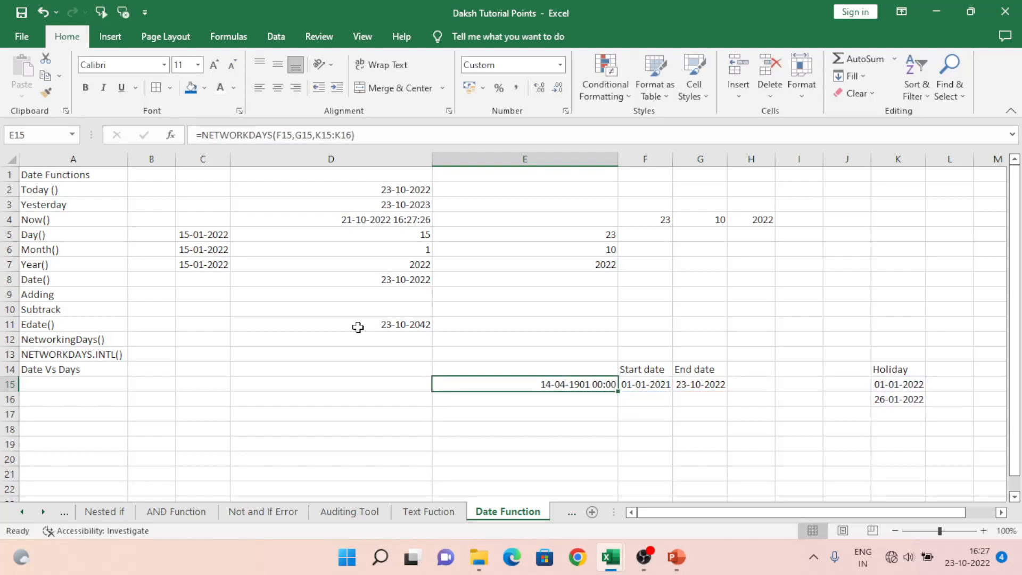
left_click(560, 65)
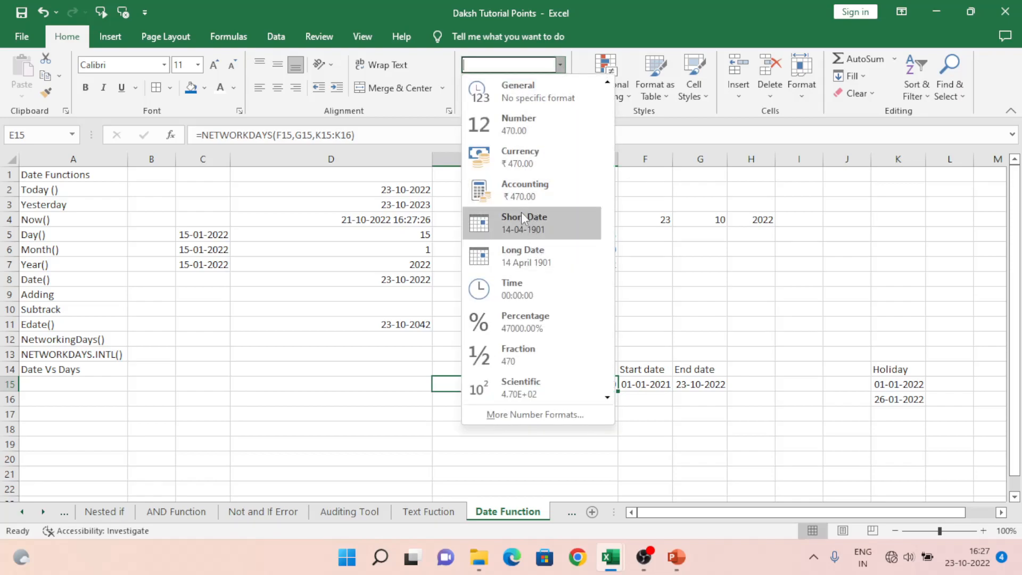
left_click(519, 126)
left_click(557, 88)
left_click(557, 88)
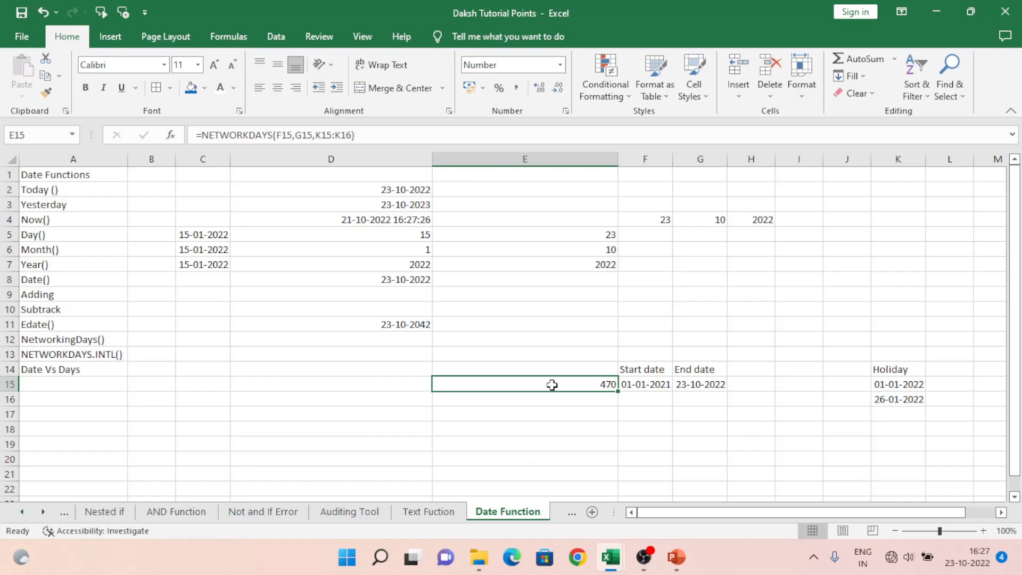
Step: Change the start date in cell F15 to 01/10/2022
key("Right")
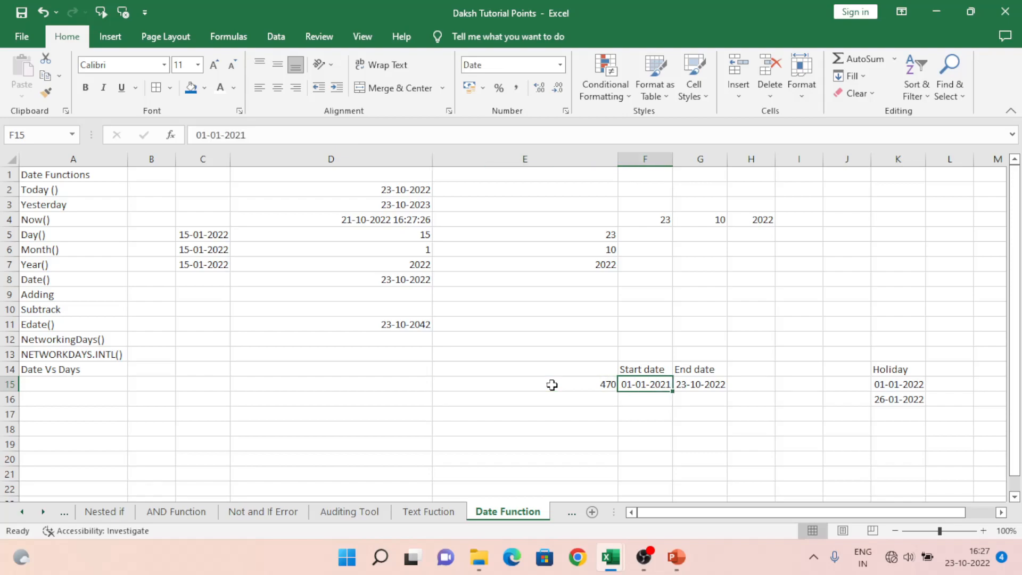
key("Left")
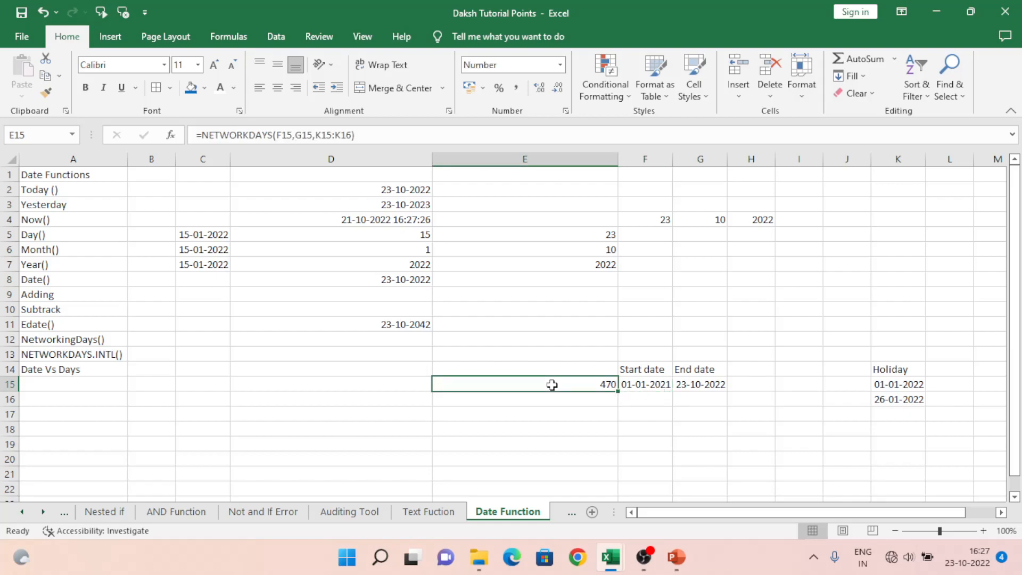
key("Right")
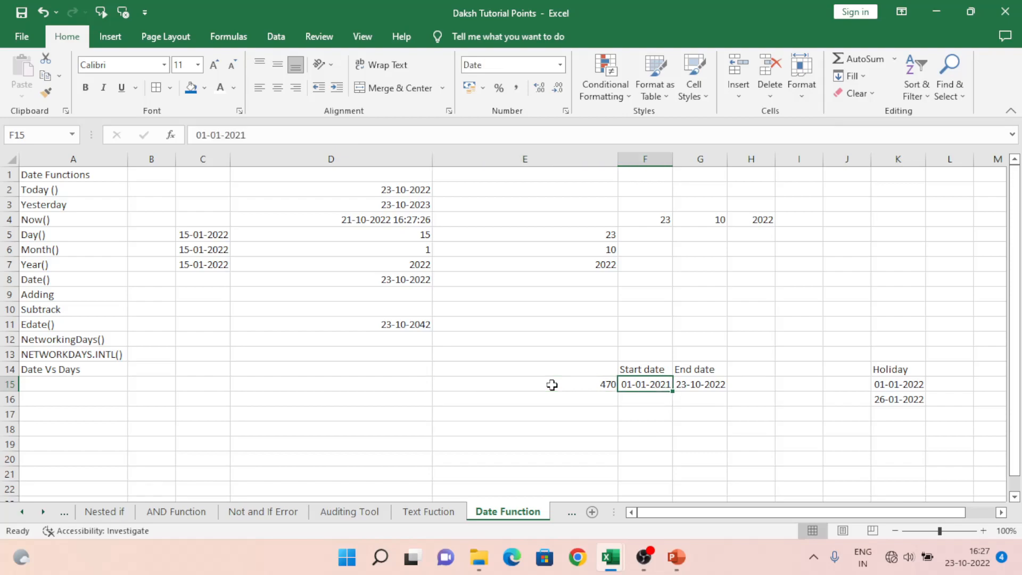
type("01/10/2022")
key("Return")
Step: Change the end date in cell G15 to 31/10/2022 and select the NETWORKDAYS result in E15
key("Up")
key("Right")
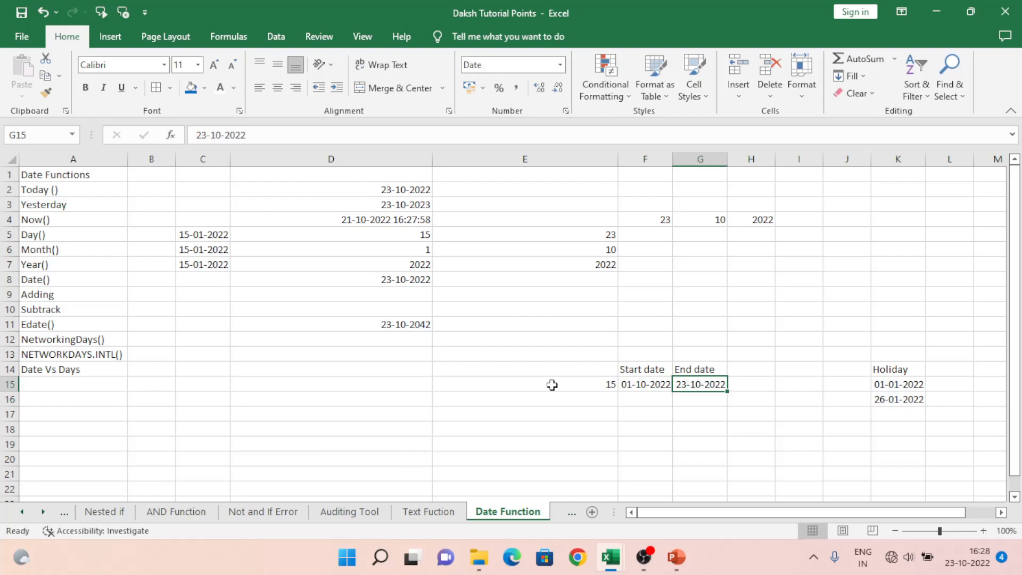
type("3")
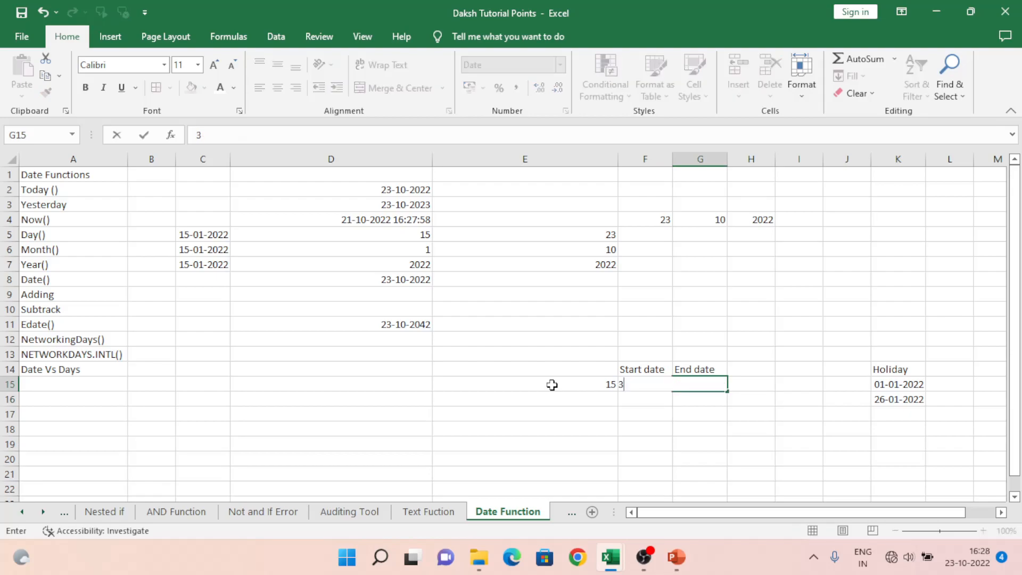
type("1/10/2022")
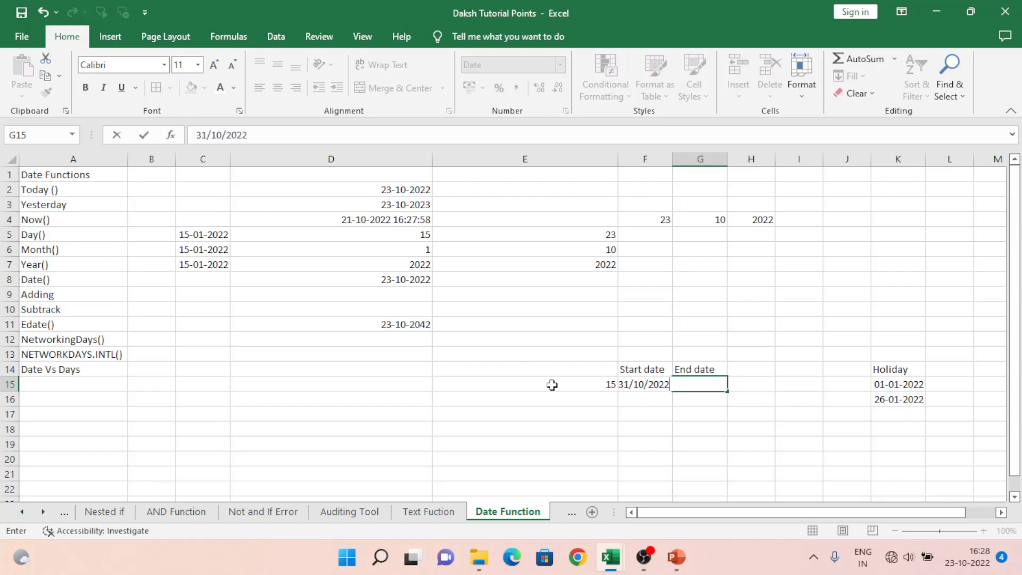
key("Return")
key("Up")
left_click(553, 384)
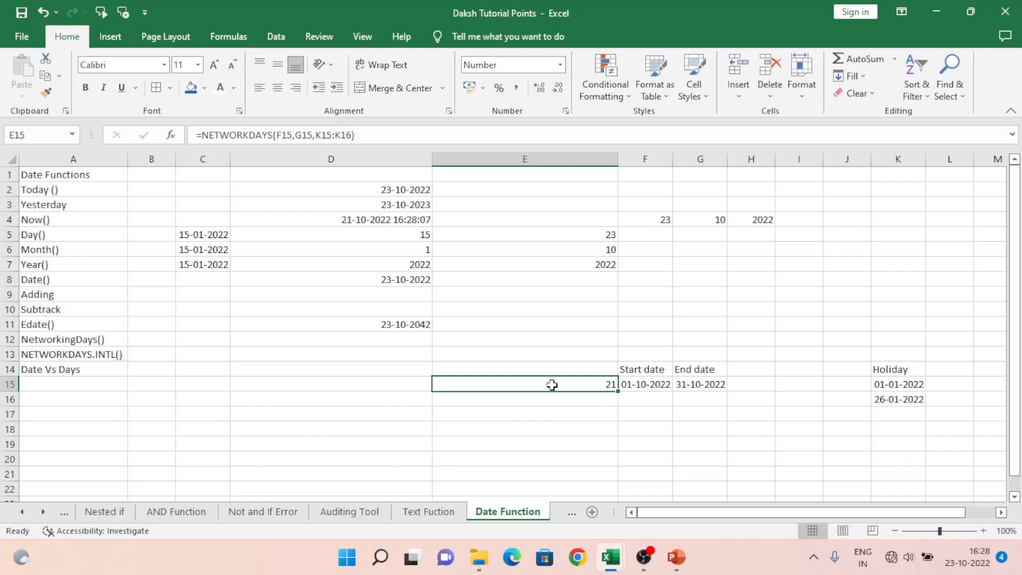
Step: Replace the first holiday date in cell K15 with 24/10/2022
key("Right")
key("Right")
key("Right")
key("Right")
key("Right")
key("Right")
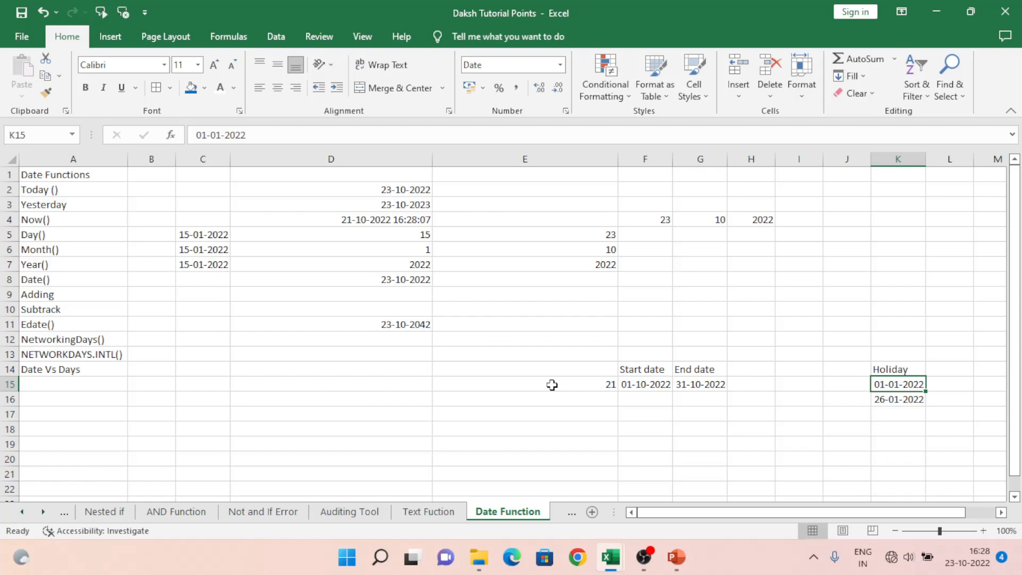
type("10")
key("BackSpace")
key("BackSpace")
type("24")
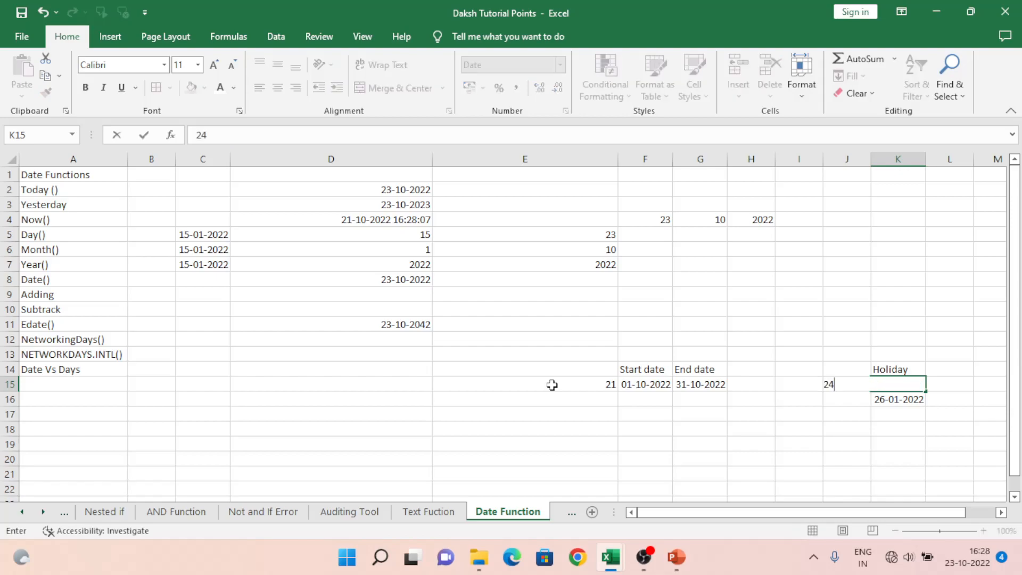
type("/10/2022")
key("Return")
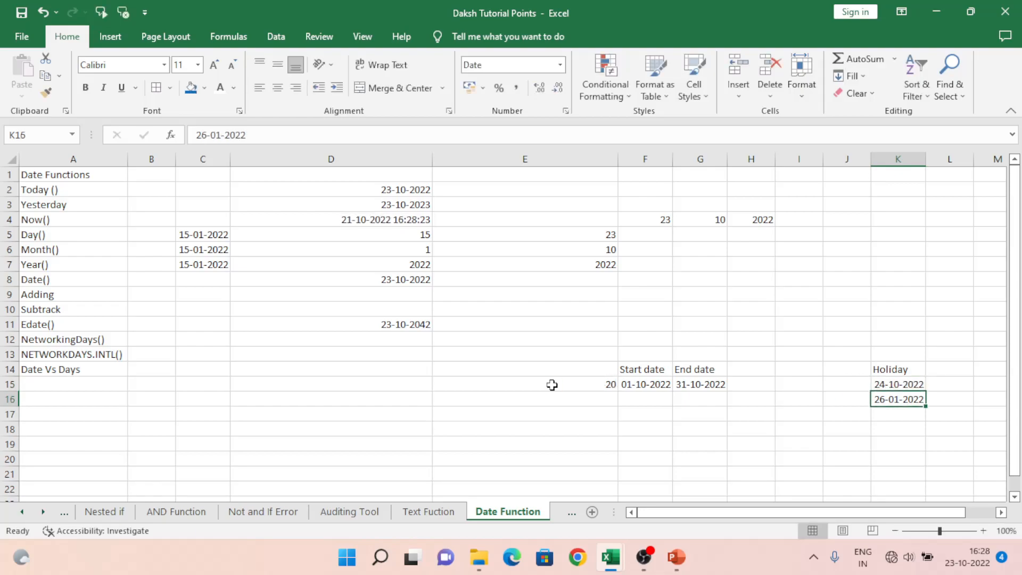
Step: Review the NETWORKDAYS result in cell E15 against the start and end dates in row 15
key("Left")
key("Left")
key("Left")
key("Left")
key("Left")
key("Up")
key("Left")
key("Right")
key("Right")
key("Left")
key("Left")
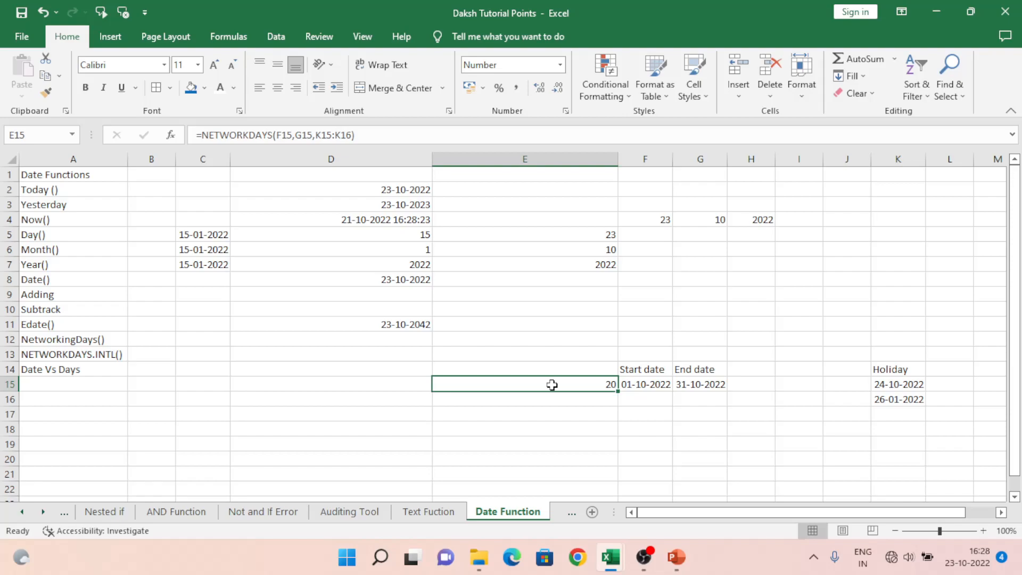
Step: Clear the contents of the working-days example in E14:K16
key("Up")
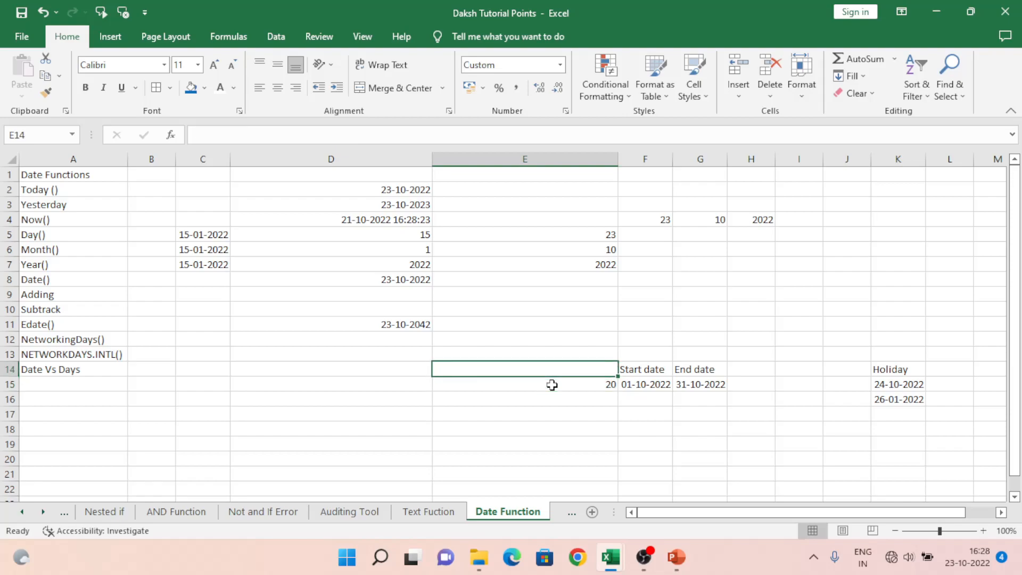
key("shift+Right")
key("shift+Right")
key("shift+Right")
key("shift+Right")
key("shift+Right")
key("shift+Right")
key("shift+Down")
key("shift+Down")
key("shift+Down")
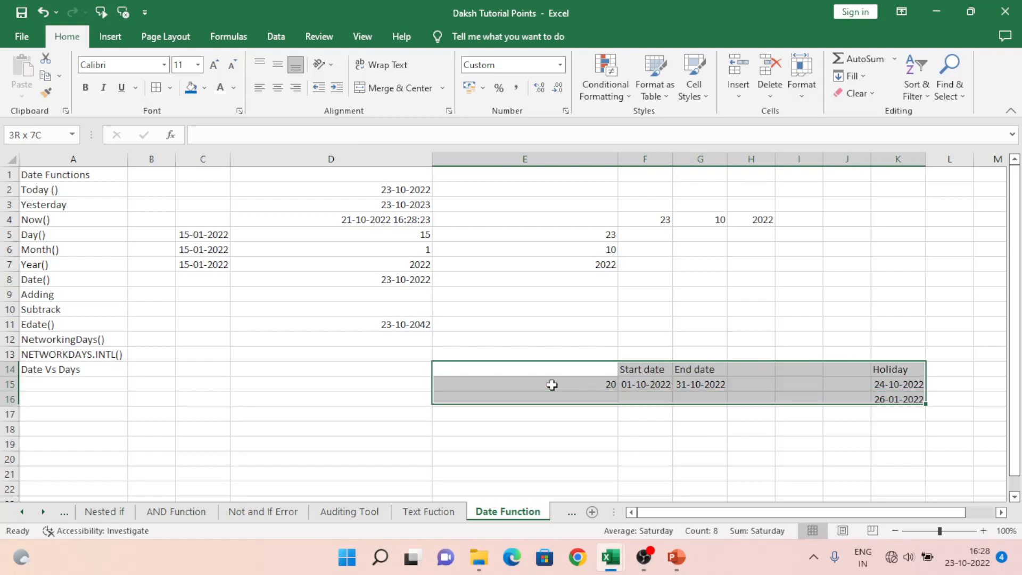
key("Delete")
key("Left")
key("Left")
key("Left")
key("Left")
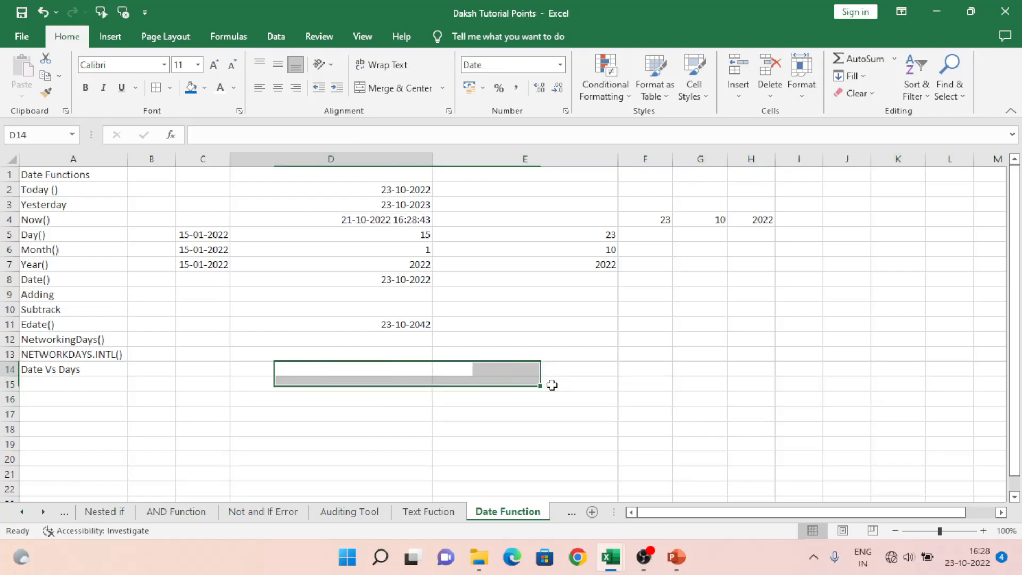
key("Right")
key("Up")
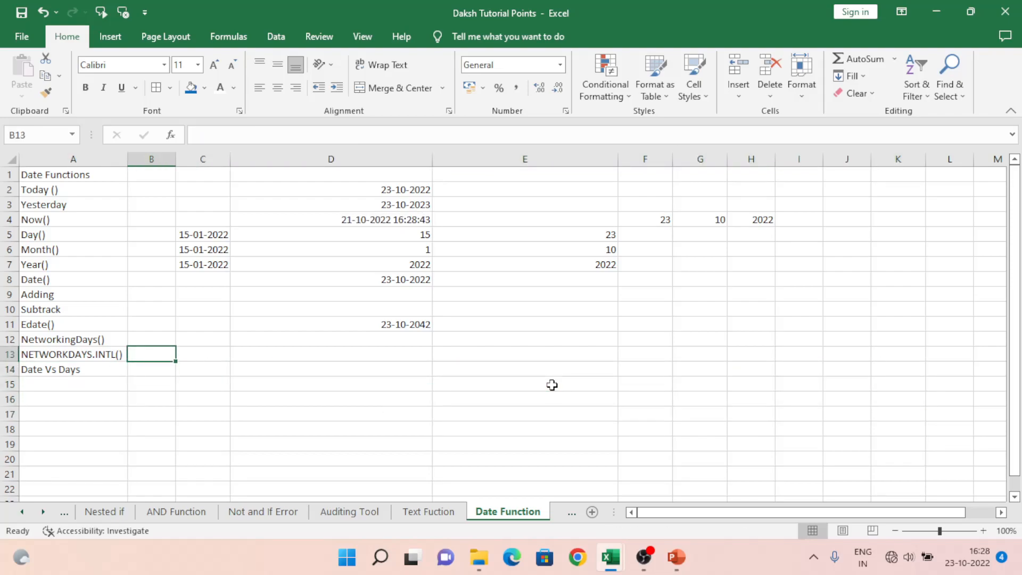
key("Right")
Step: Undo the clearing of E14:K16 and select the NETWORKDAYS formula in cell E15
key("ctrl+z")
left_click(552, 385)
key("Right")
key("Right")
key("Left")
key("Left")
key("Left")
key("Left")
key("Left")
key("Left")
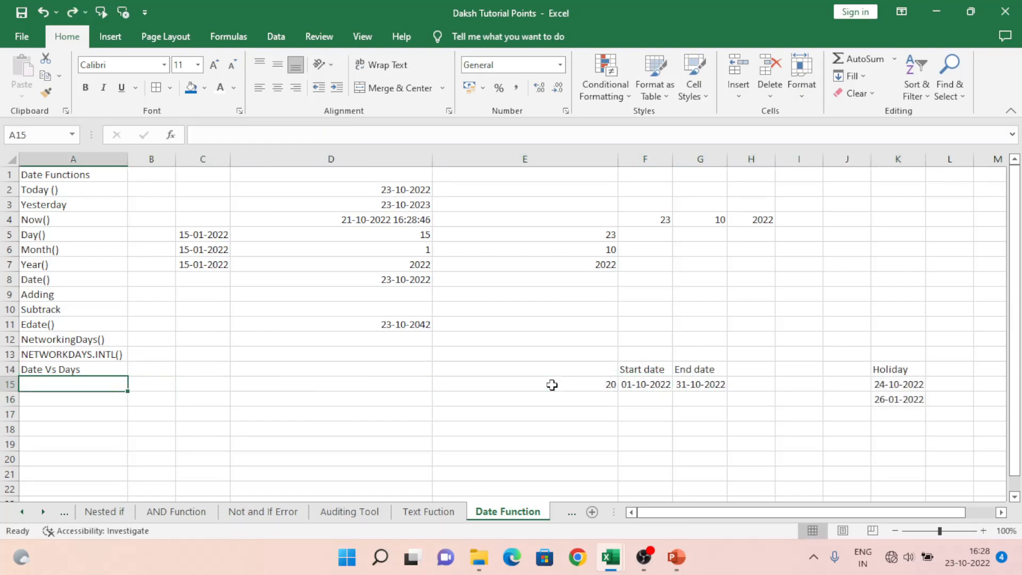
key("Up")
key("Up")
key("Right")
key("Right")
key("Right")
key("Right")
key("Right")
key("Down")
key("Left")
key("Down")
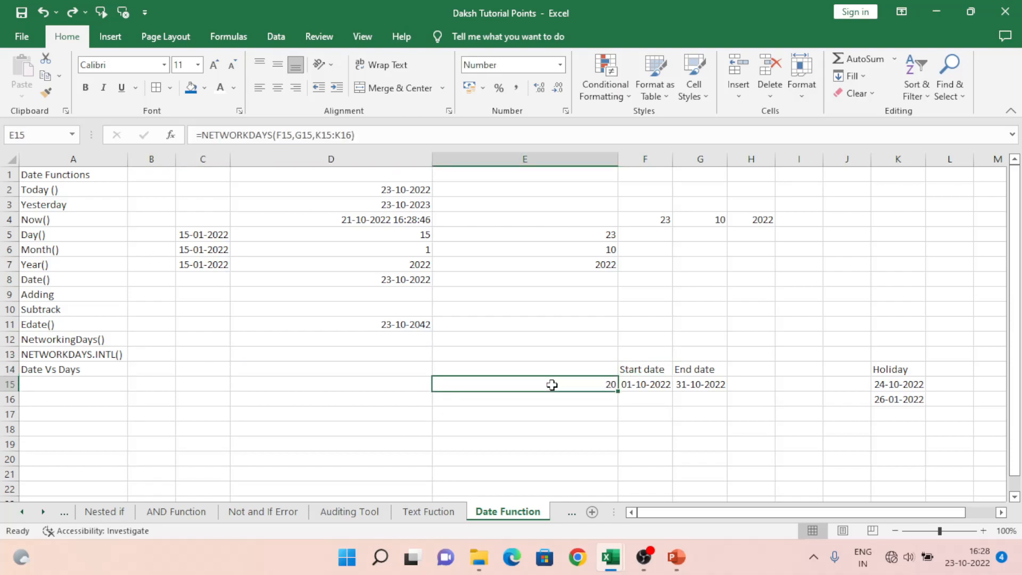
Step: Fill the start and end dates from F15:G15 down into row 16
key("Right")
key("shift+Right")
key("shift+Down")
key("shift+Down")
key("shift+Up")
key("ctrl+d")
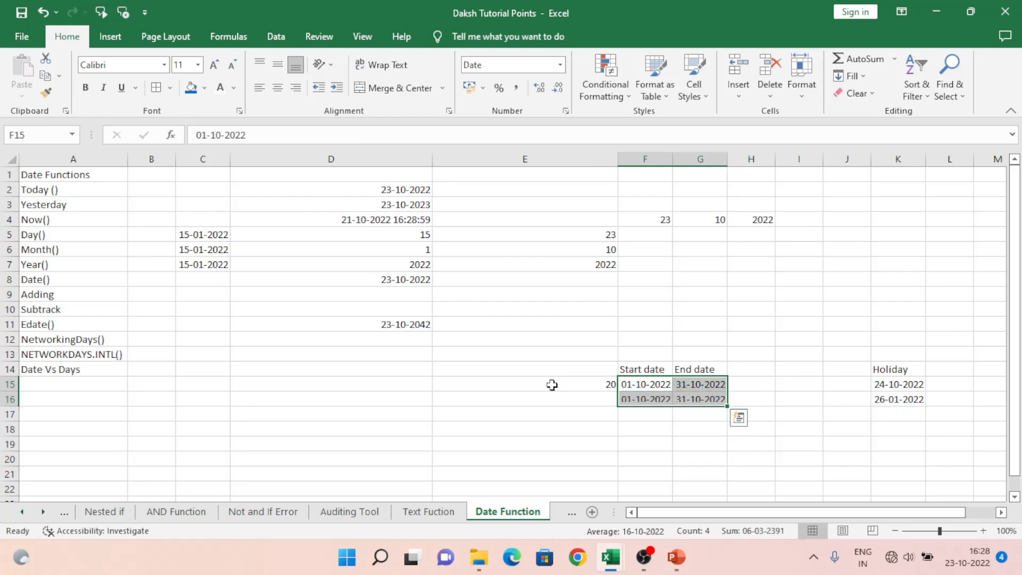
Step: Begin a NETWORKDAYS.INTL formula in cell E16 with F16 as the start date and G16 as the end date
key("shift+Left")
key("shift+Up")
key("Left")
key("Down")
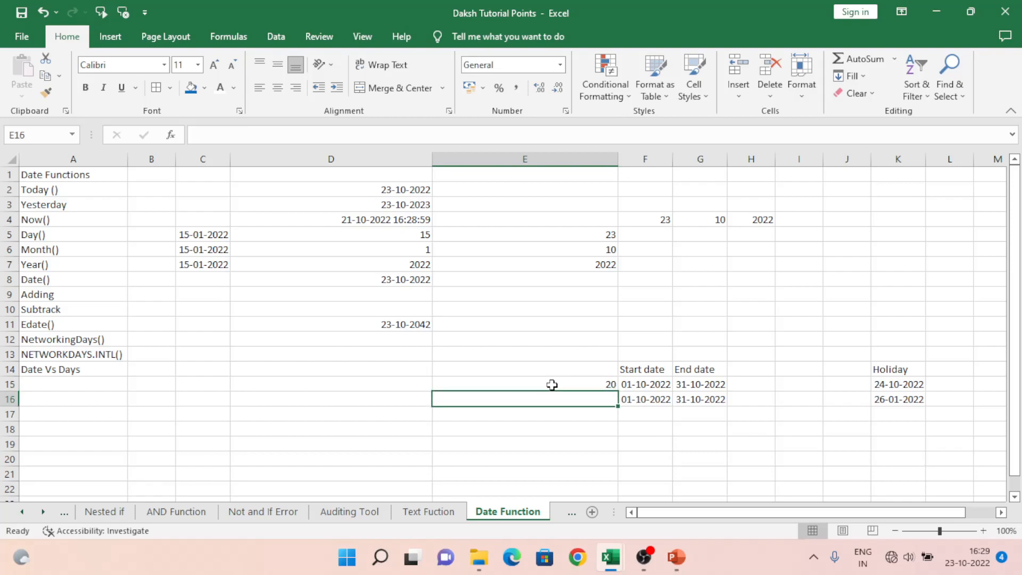
type("=n")
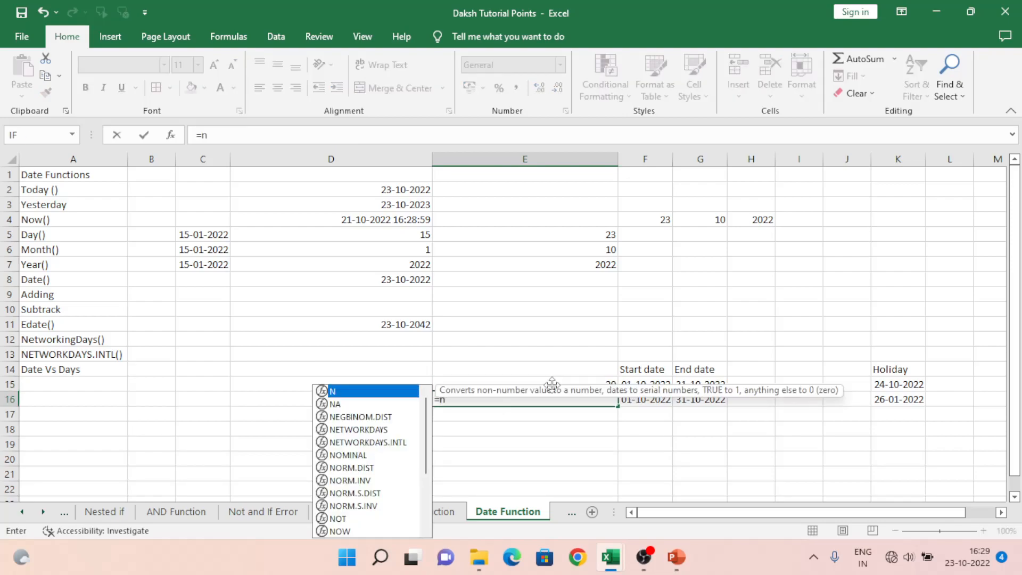
type("et")
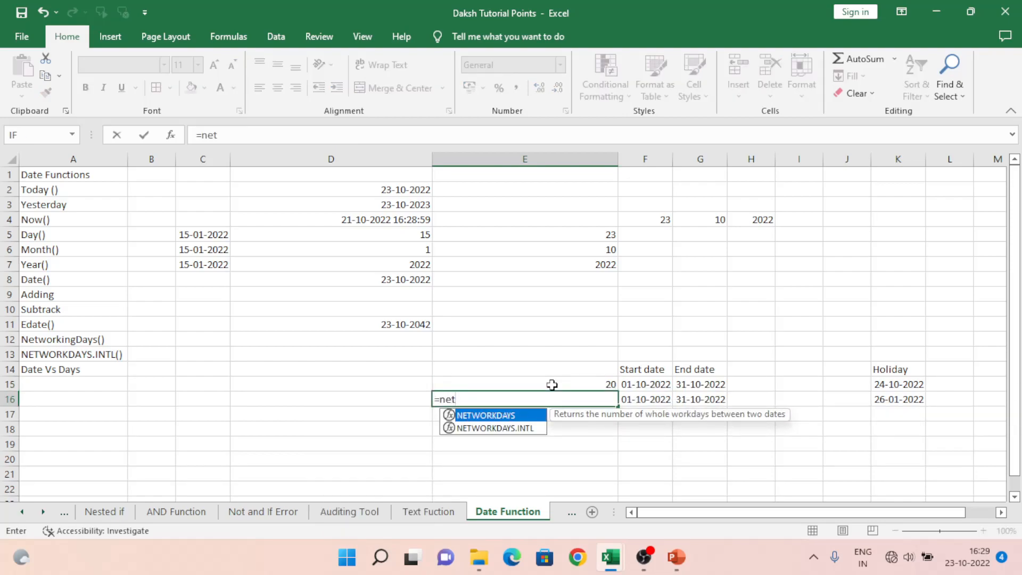
key("Down")
key("Tab")
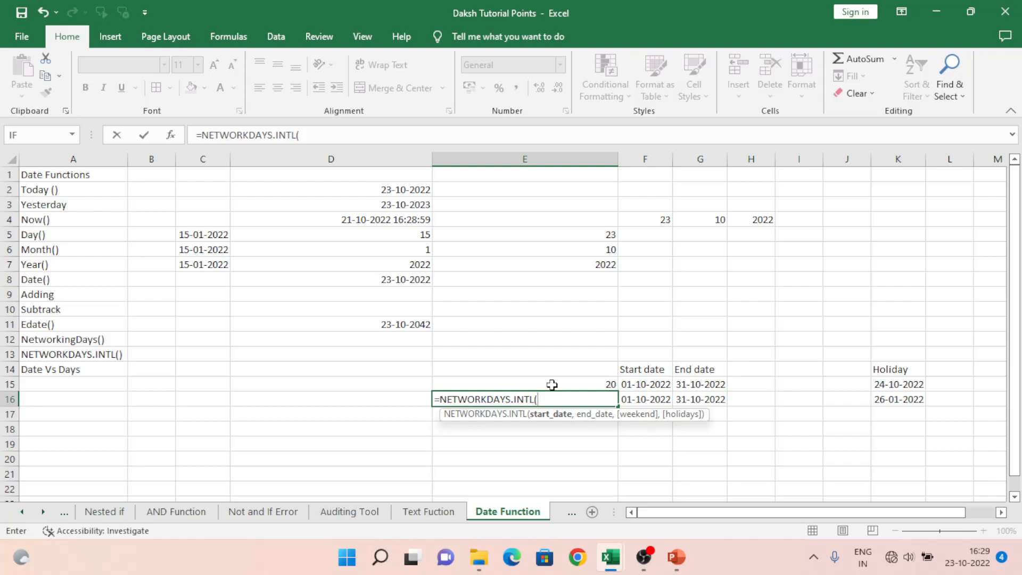
key("Right")
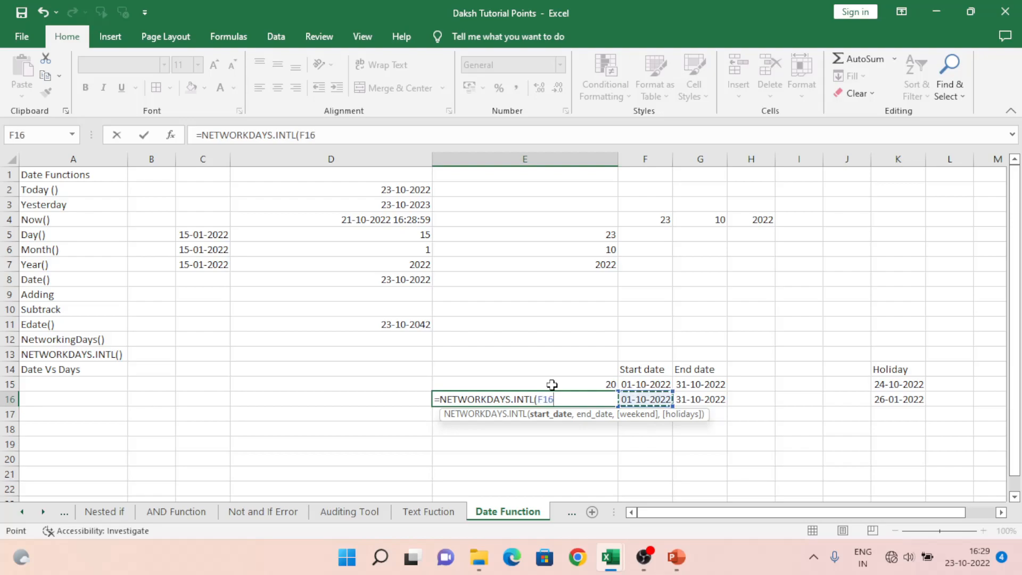
type(",")
key("Right")
key("Right")
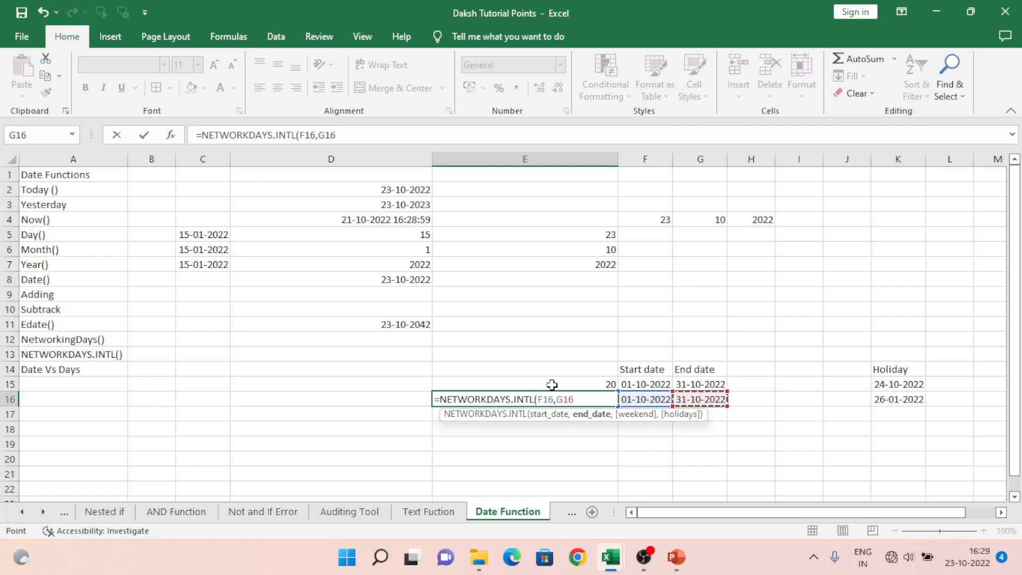
Step: Set the formula's weekend argument to option 4, Tuesday and Wednesday
type(",")
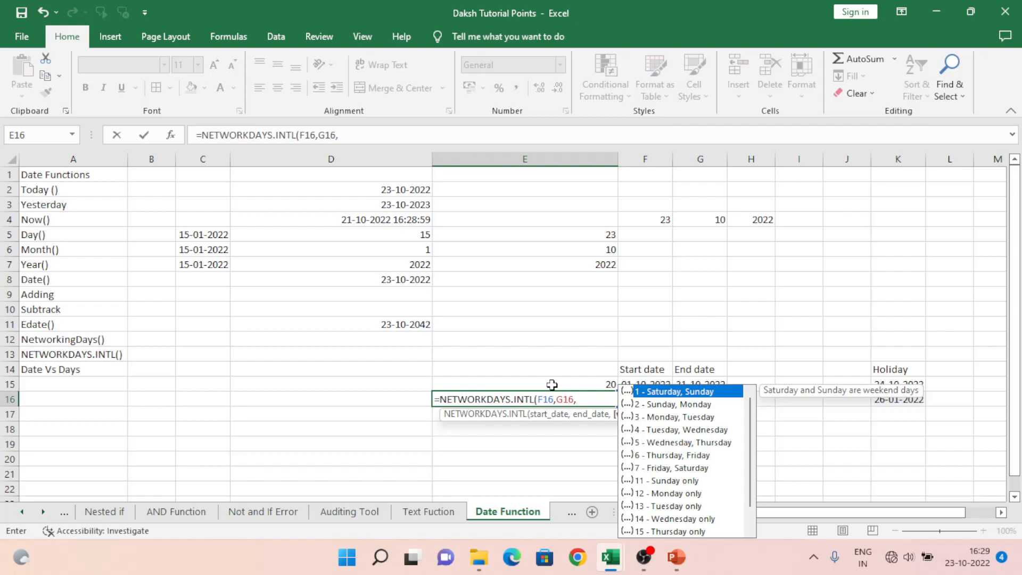
key("Down")
key("Down")
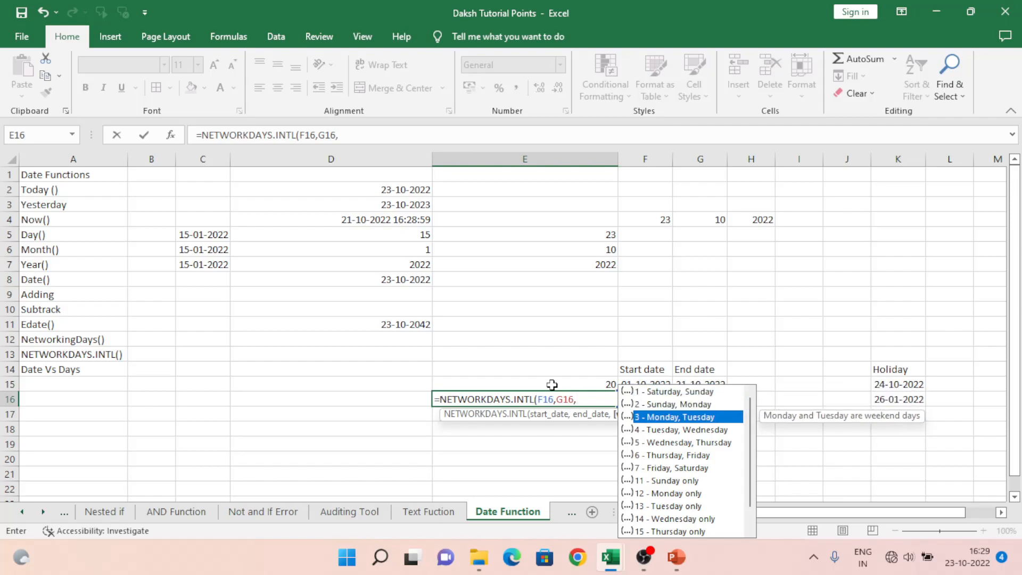
key("Down")
key("Down")
key("Down")
key("Down")
key("Up")
key("Up")
key("Up")
key("Up")
key("Down")
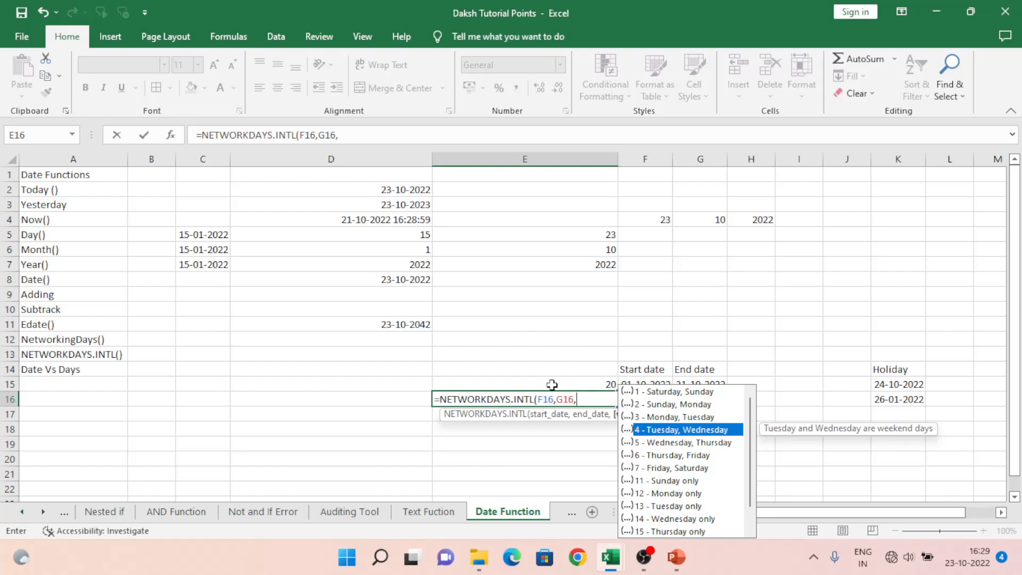
key("Tab")
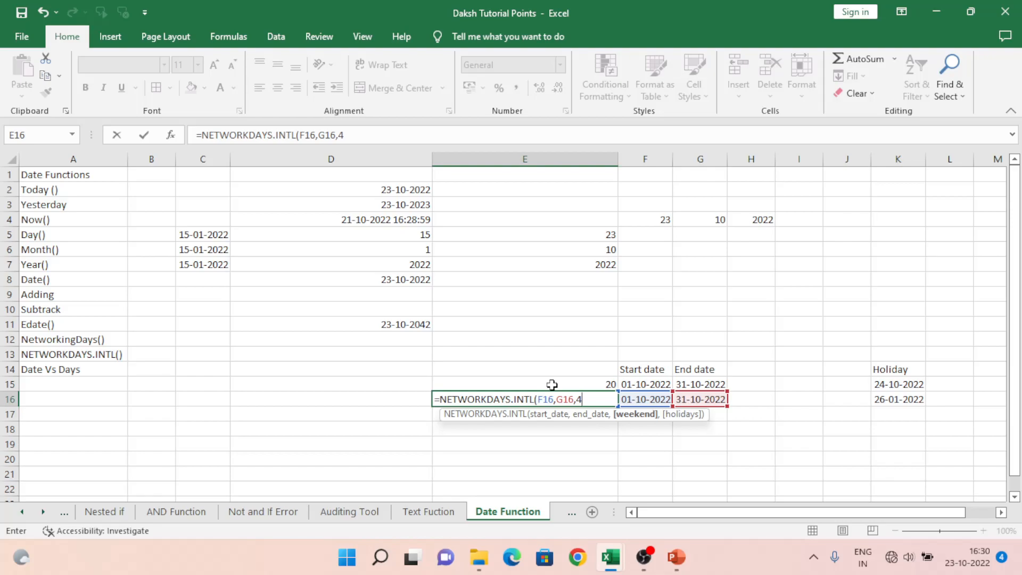
Step: Add K15 as the holidays argument, complete the NETWORKDAYS.INTL formula and reselect cell E16
type(",")
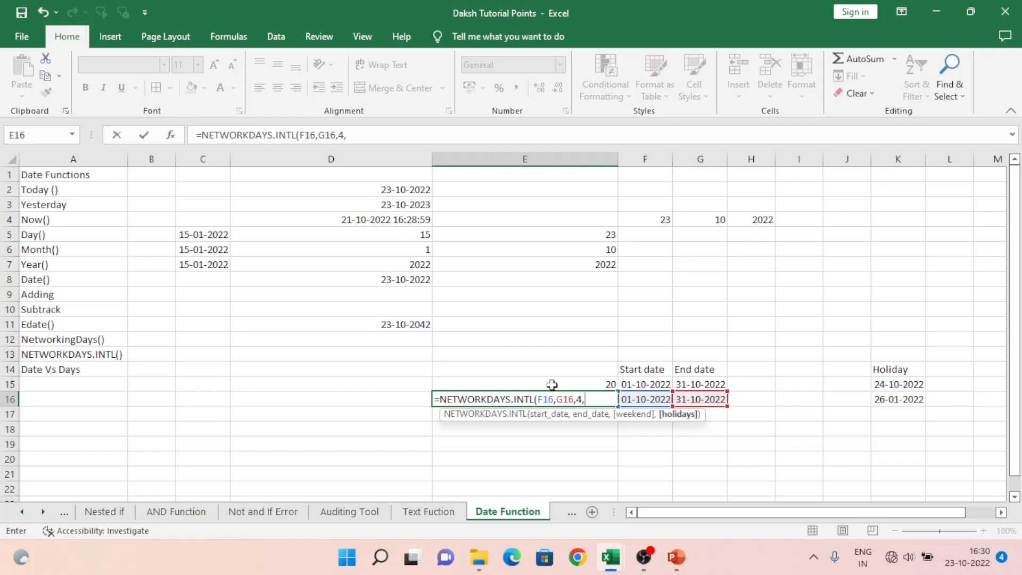
key("Right")
key("Right")
key("Right")
key("Right")
key("Right")
key("Right")
key("Up")
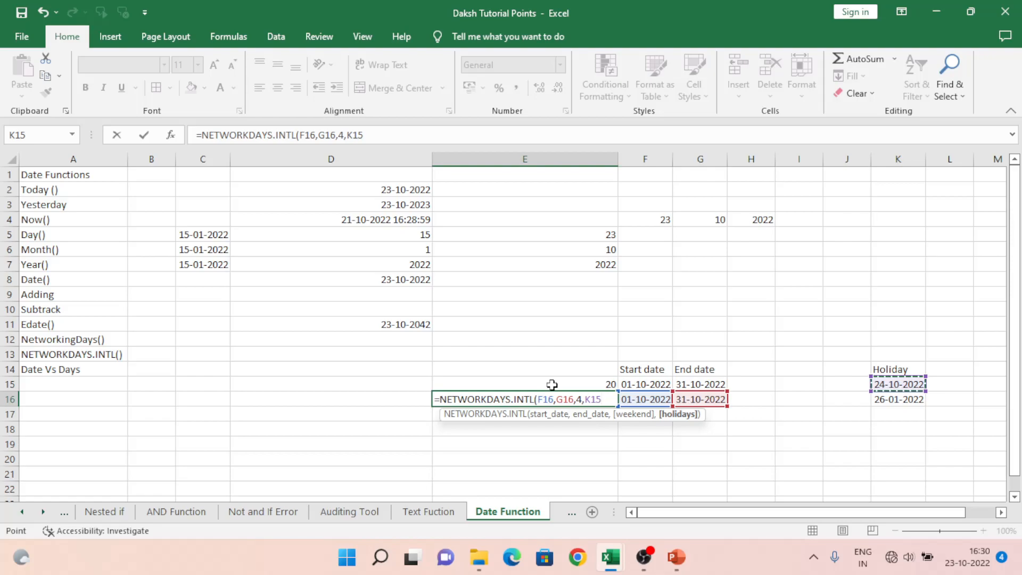
type(")")
key("Return")
key("Up")
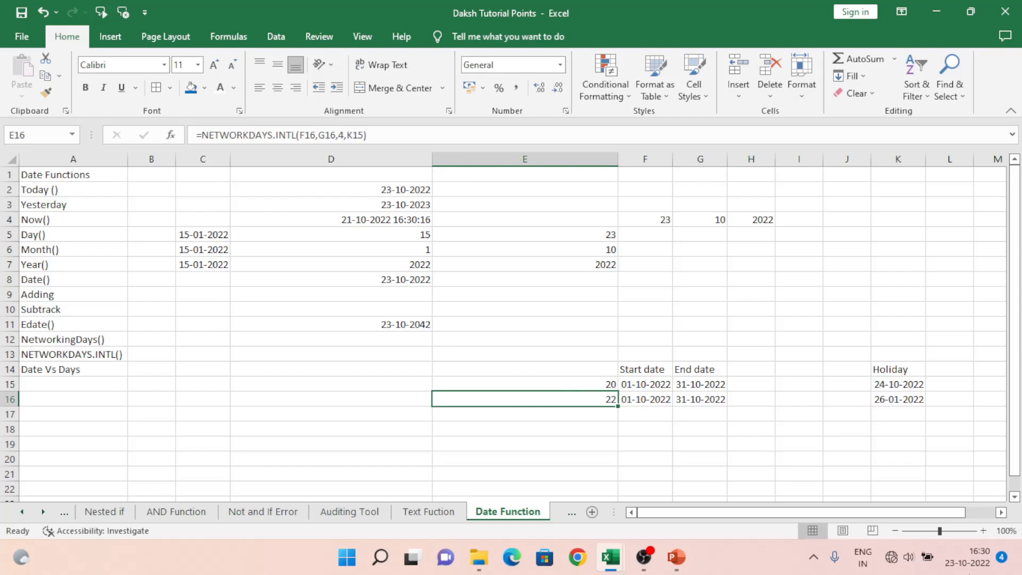
Step: Show the full October 2022 system calendar and clear the notifications above it
left_click(982, 566)
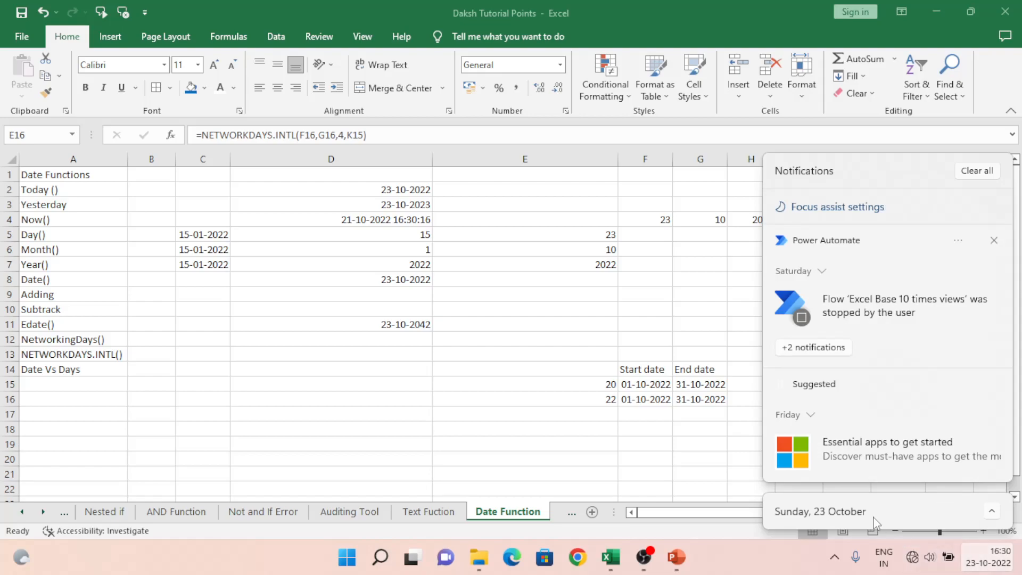
left_click(992, 514)
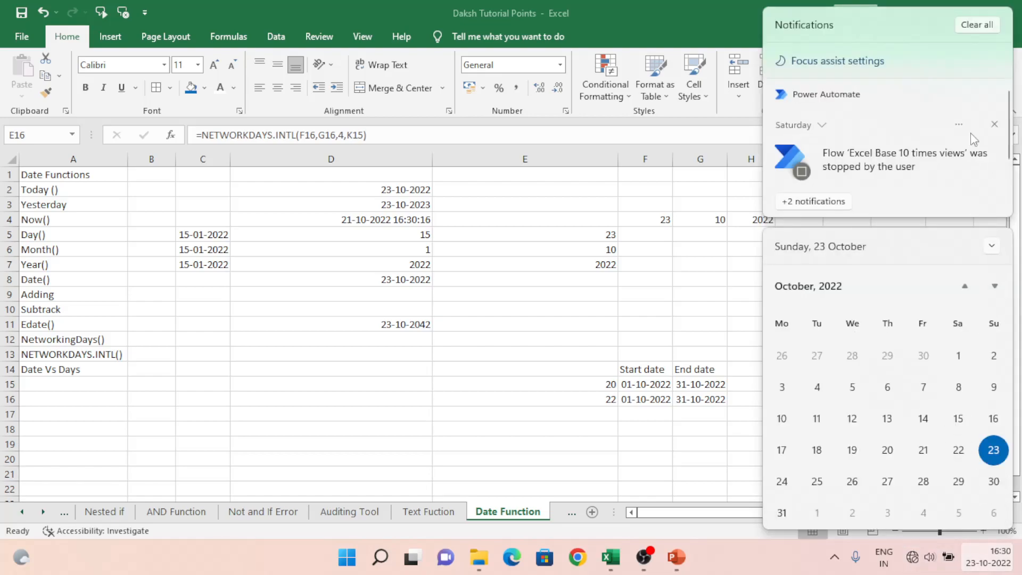
left_click(976, 25)
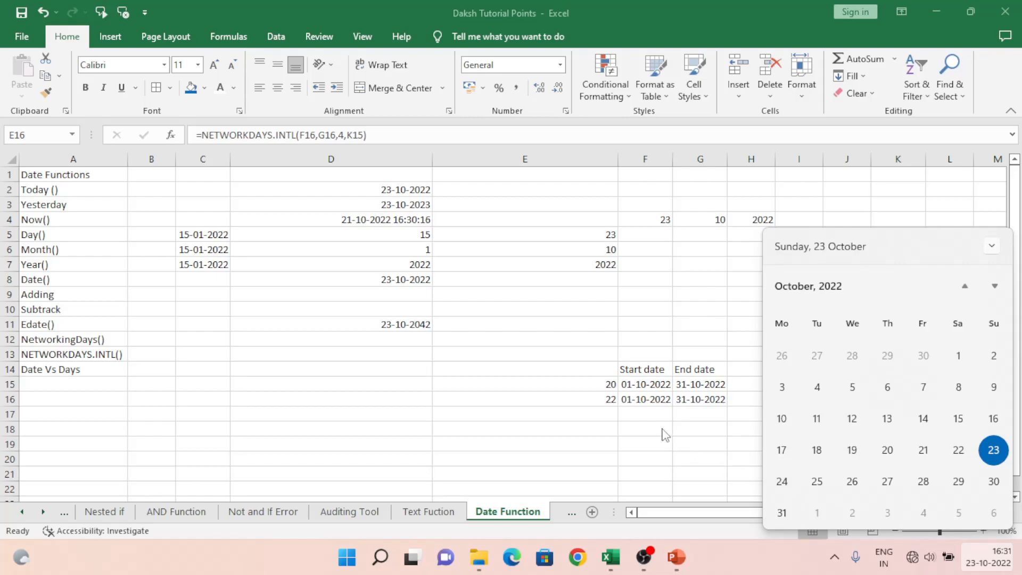
Step: Close the calendar, clear the holiday date in K15 to test the working-day formulas, and undo the deletion
left_click(659, 425)
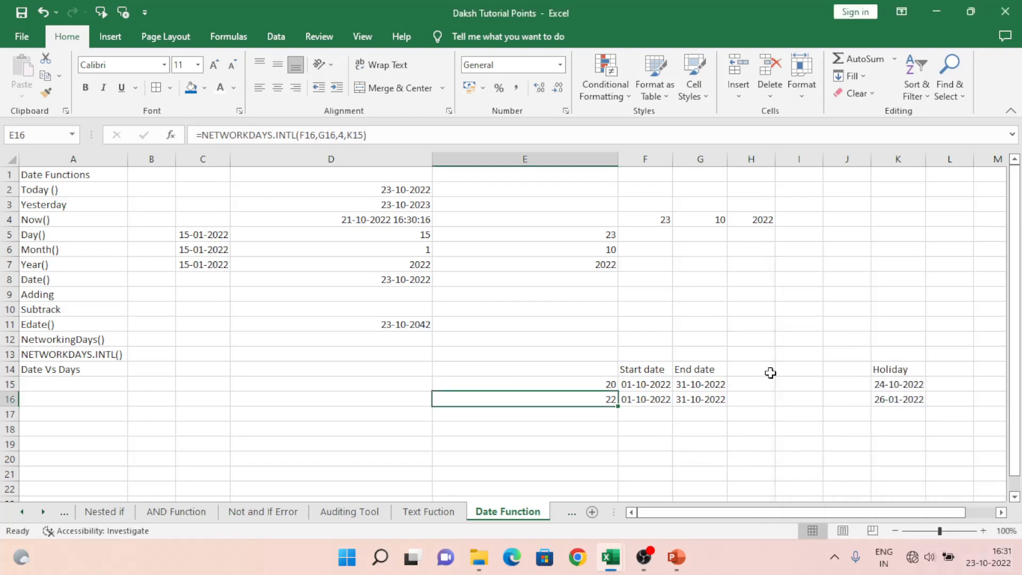
left_click(906, 386)
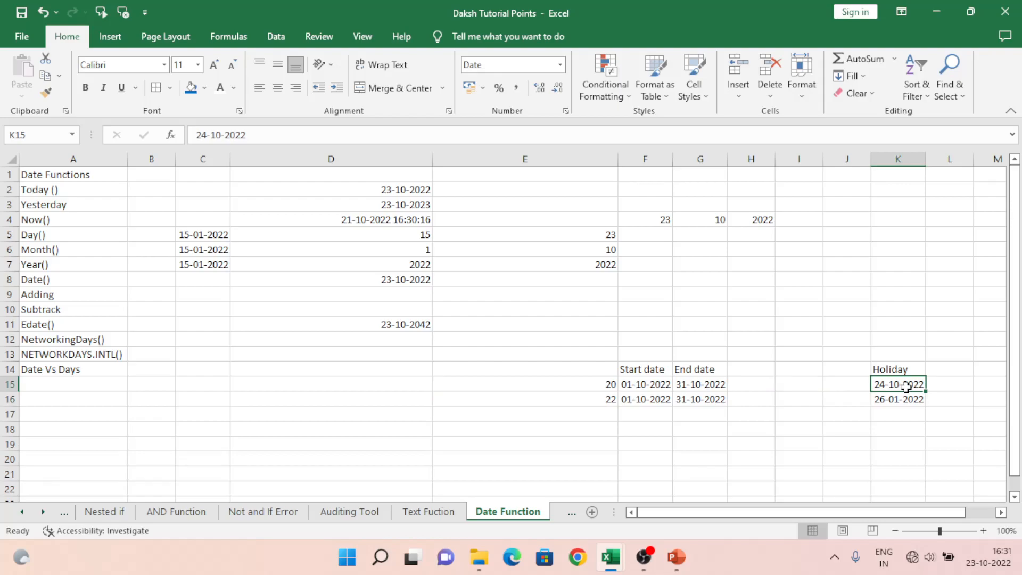
key("Delete")
key("Down")
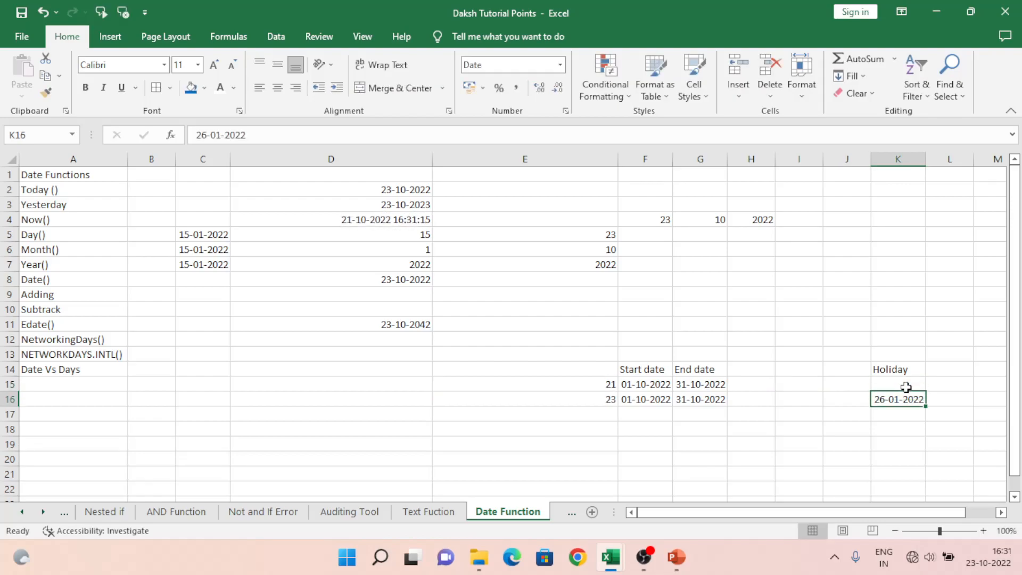
key("ctrl+z")
Step: Review the working-day formula in E15 and the NETWORKDAYS.INTL() and Date Vs Days entries in column A
key("Left")
key("Left")
key("Left")
key("Left")
key("Left")
key("Left")
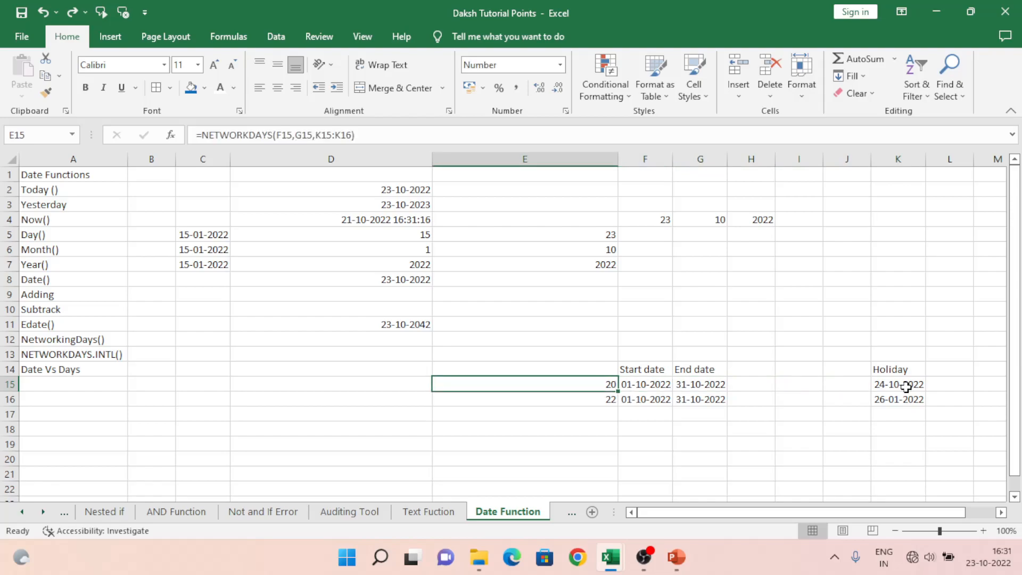
key("Left")
key("Left")
key("Left")
key("Left")
key("Up")
key("Up")
key("Up")
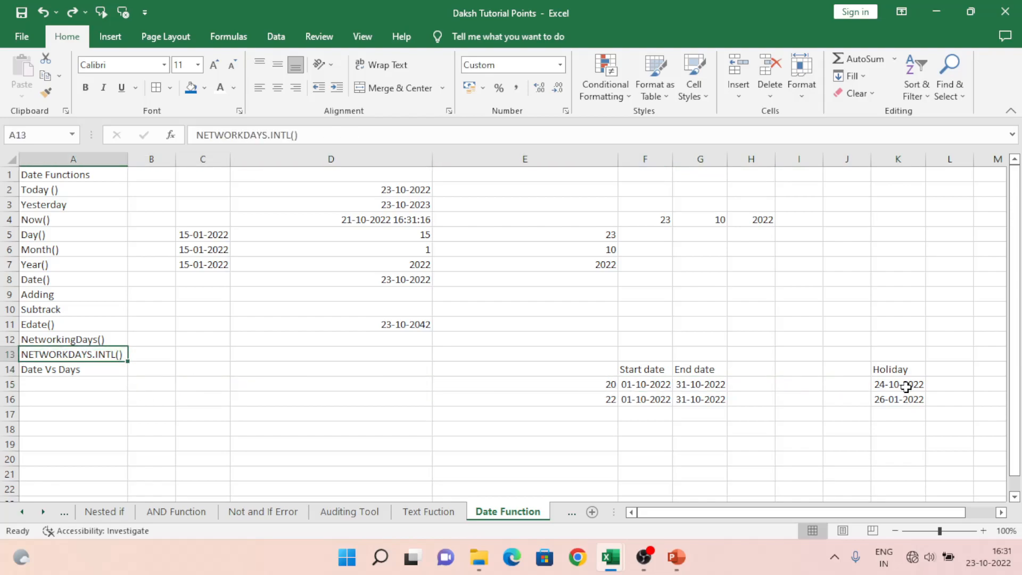
key("Down")
key("Up")
key("Down")
key("Up")
key("Down")
key("Up")
key("Right")
key("Right")
key("Down")
key("Down")
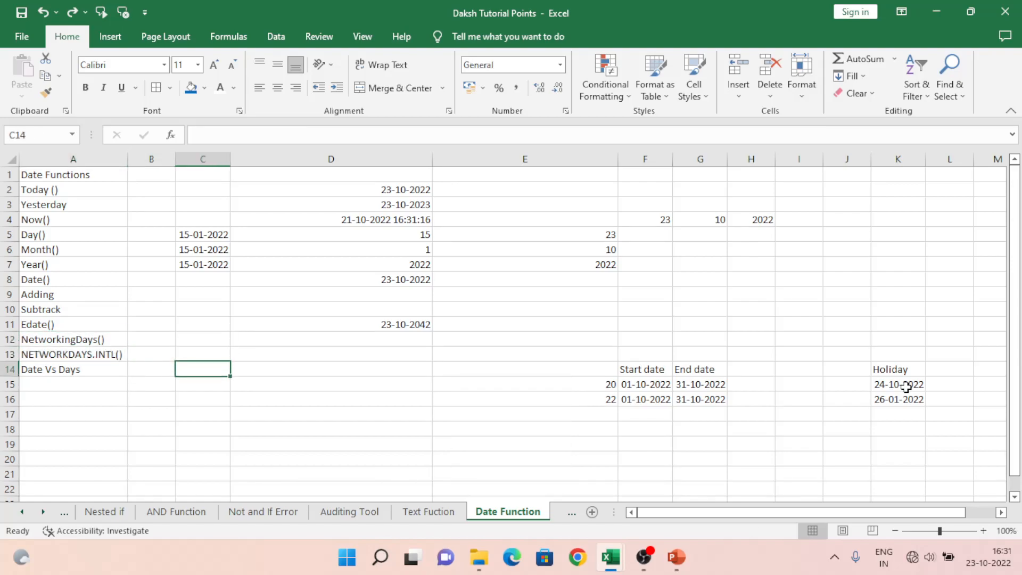
key("Left")
key("Left")
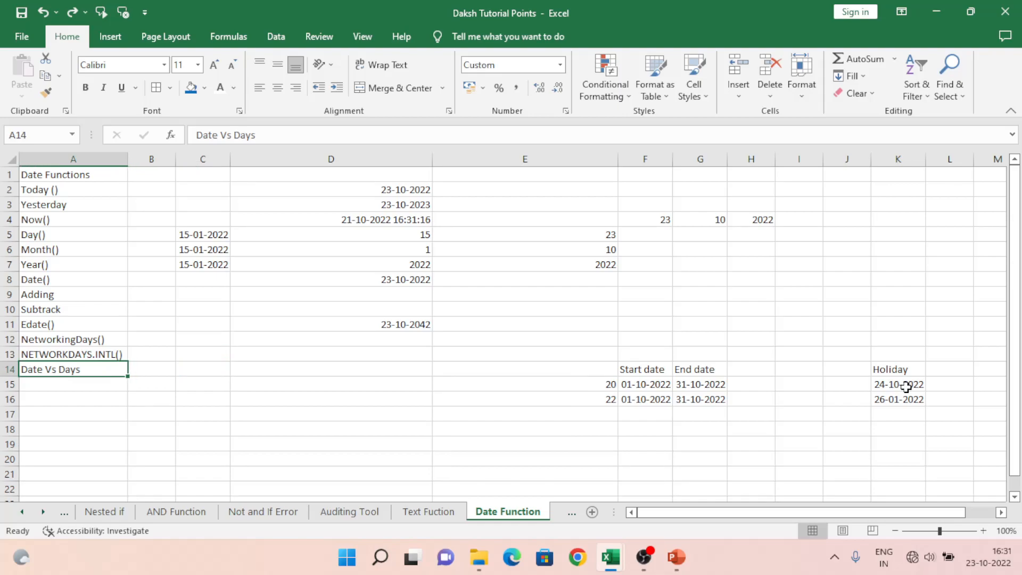
Step: Enter the formula =TODAY() in cell D18 and reselect that cell
key("Right")
key("Right")
key("Right")
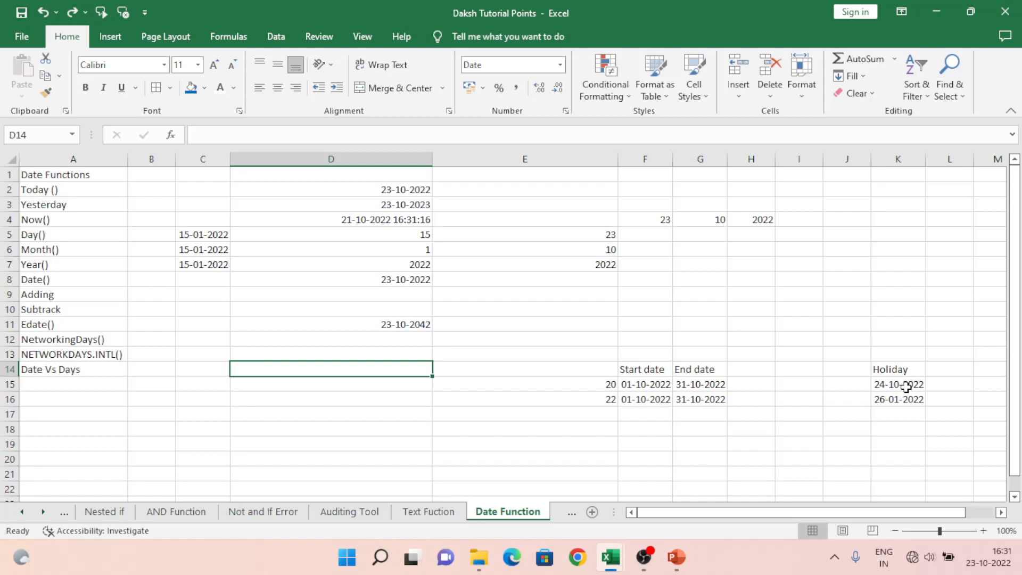
key("Down")
key("Down")
key("Down")
key("Down")
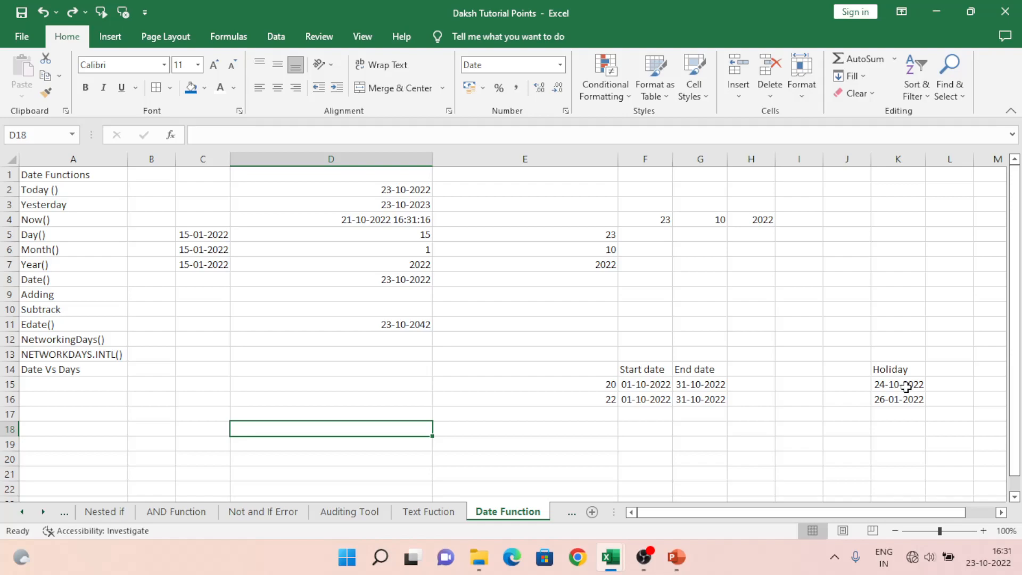
type("=")
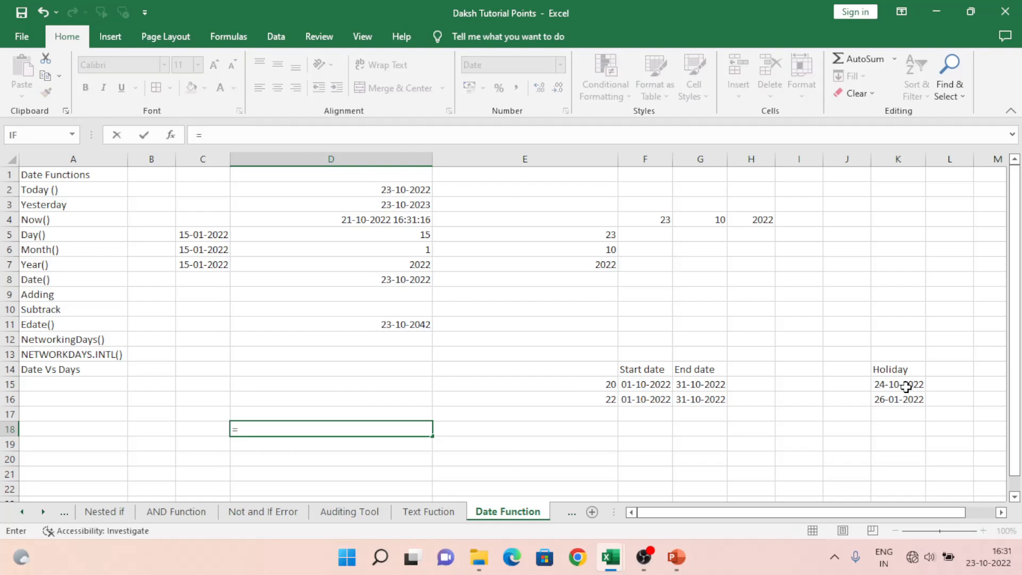
type("today")
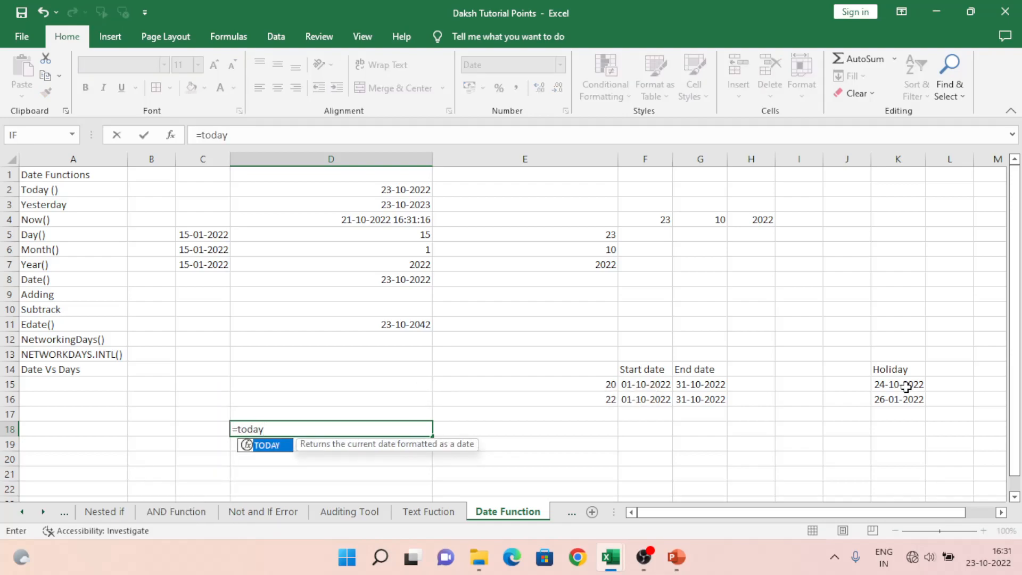
key("Tab")
type(")")
key("Return")
key("Up")
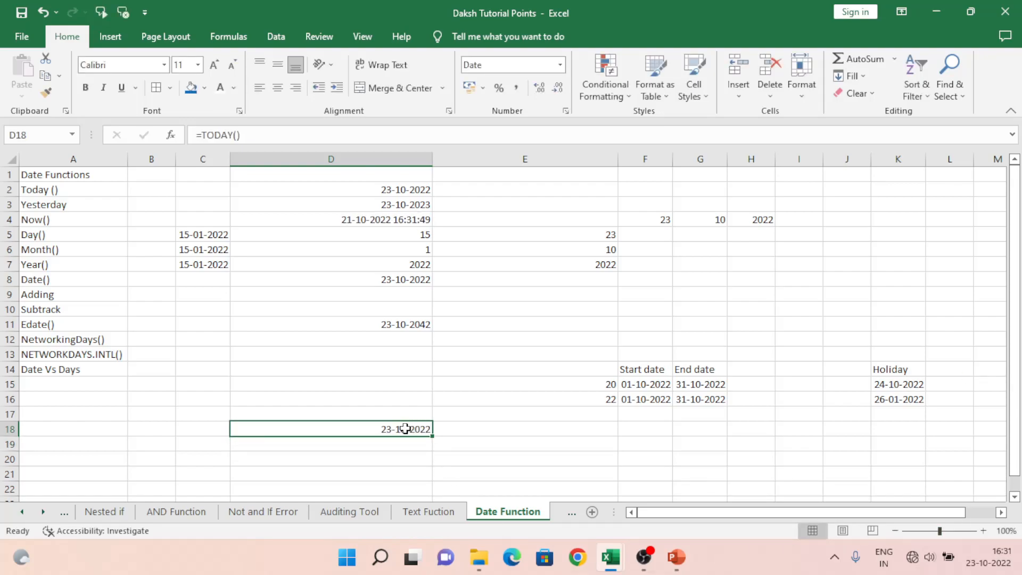
Step: Format D18 with the date type "Wednesday, 14 March, 2012" so it shows the weekday with the full date
left_click(561, 65)
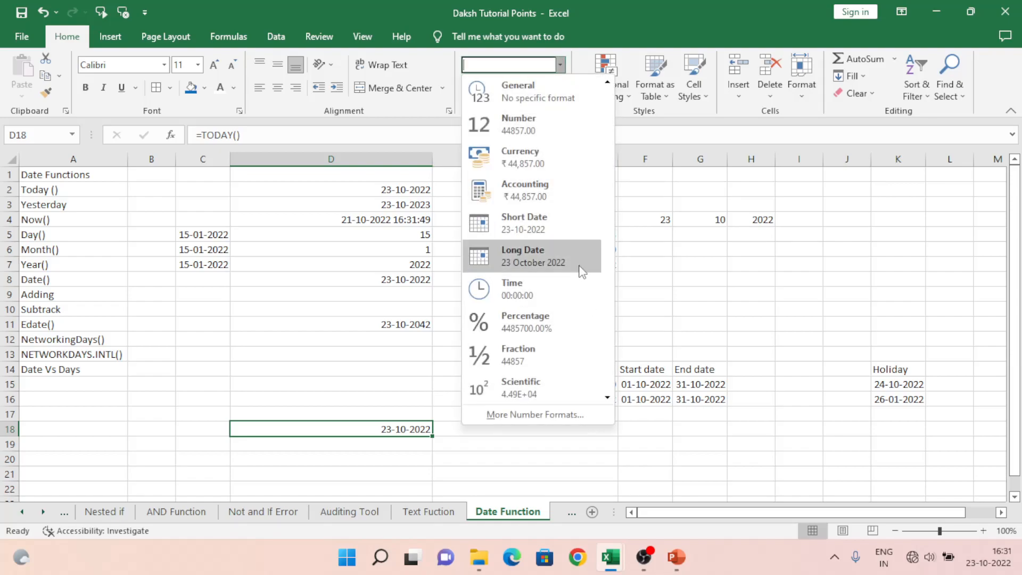
left_click(552, 418)
left_click_drag(331, 182, 619, 146)
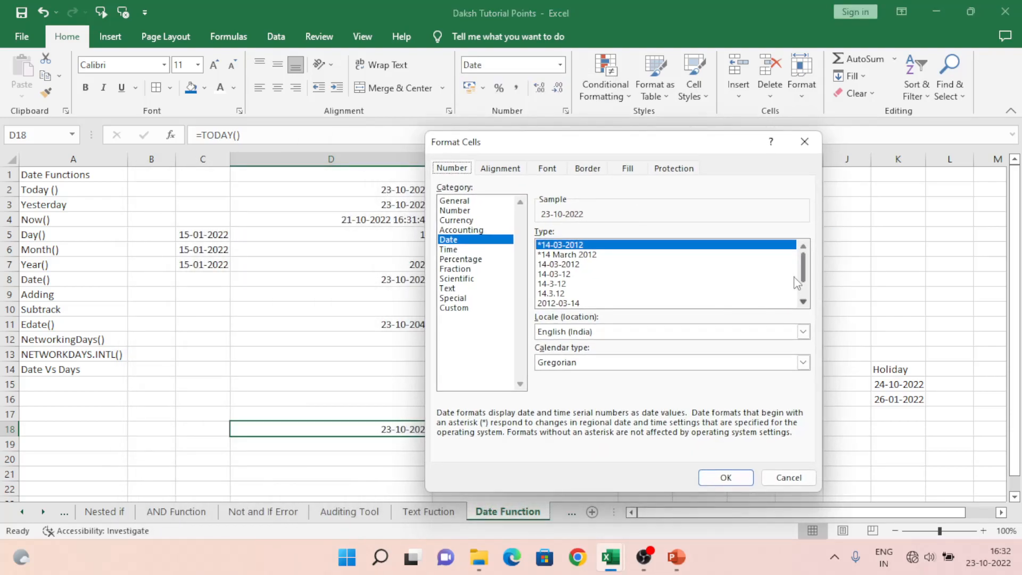
left_click_drag(804, 272, 806, 311)
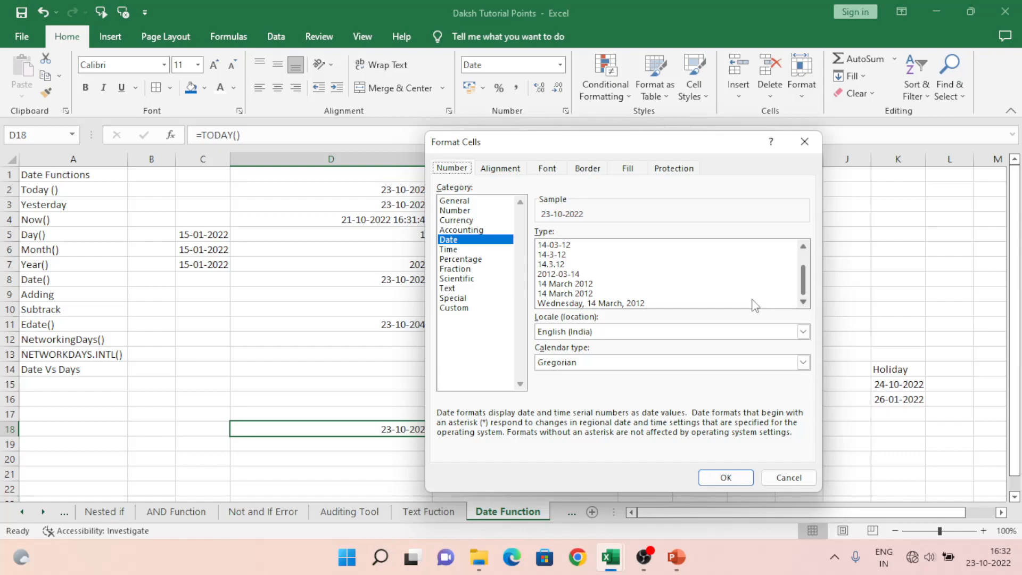
left_click(562, 304)
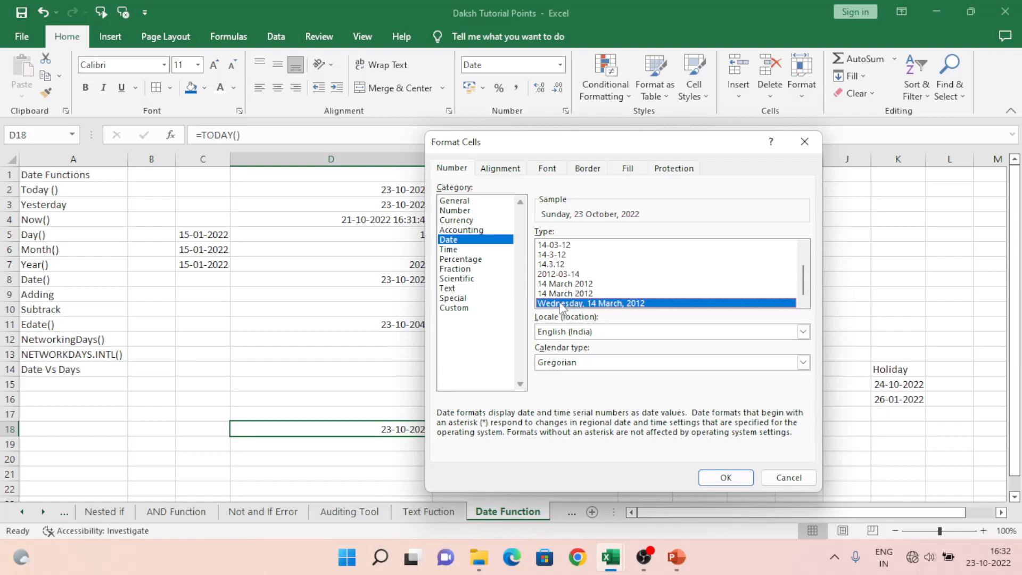
left_click(726, 478)
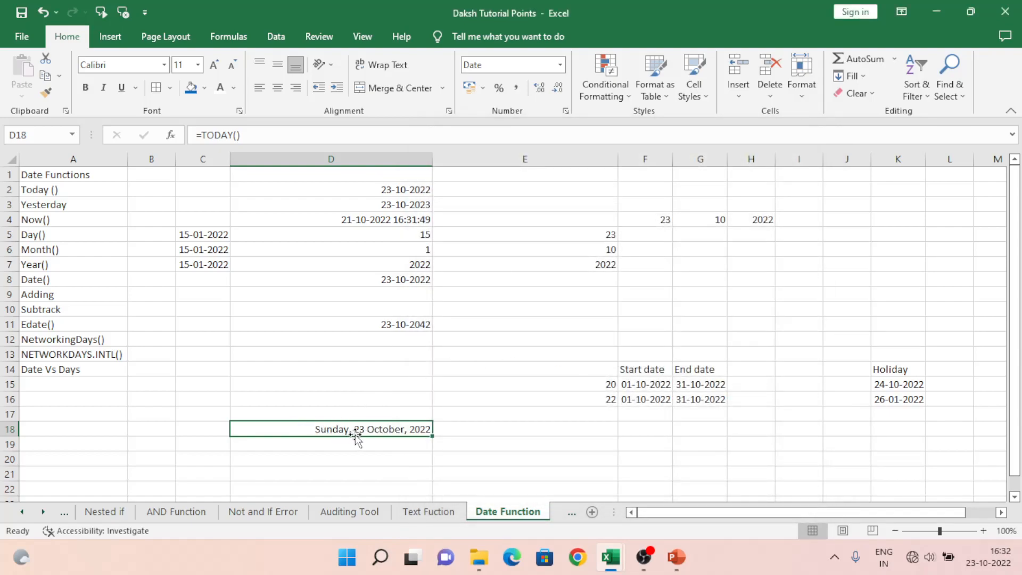
left_click(384, 411)
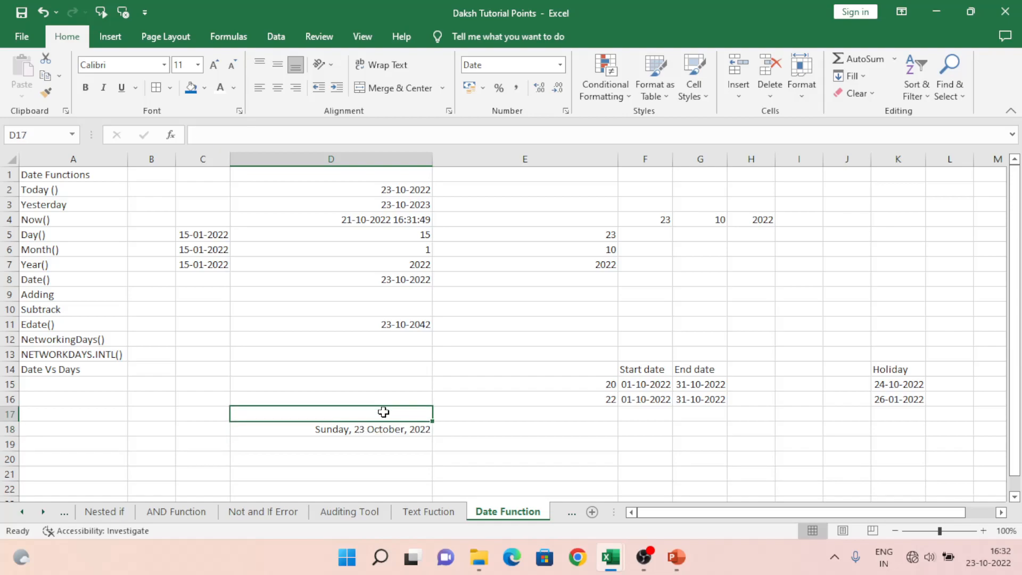
key("Down")
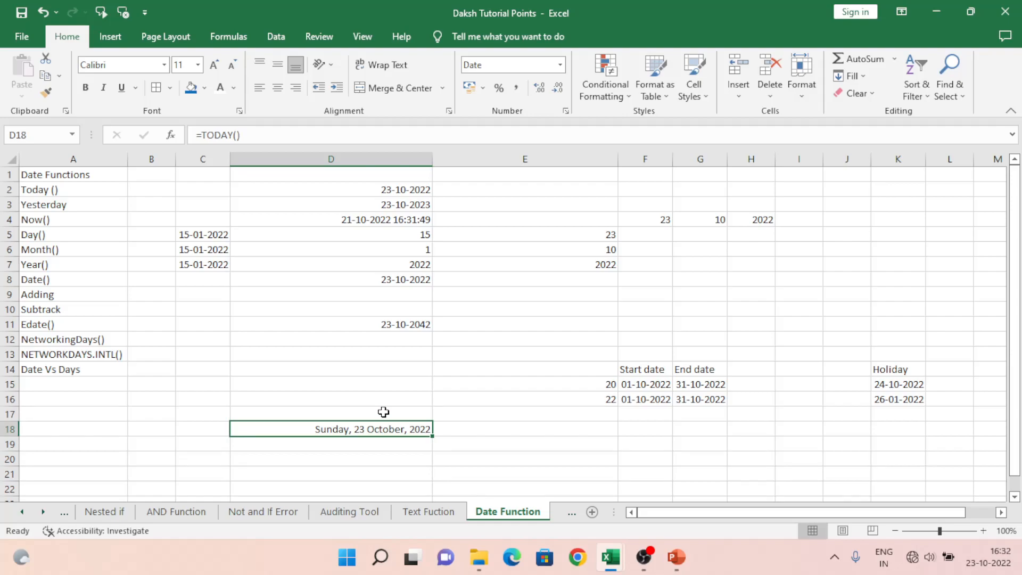
Step: Enter =D18 in cell E18 to reference the date beside it, and reselect E18
left_click(465, 429)
type("=")
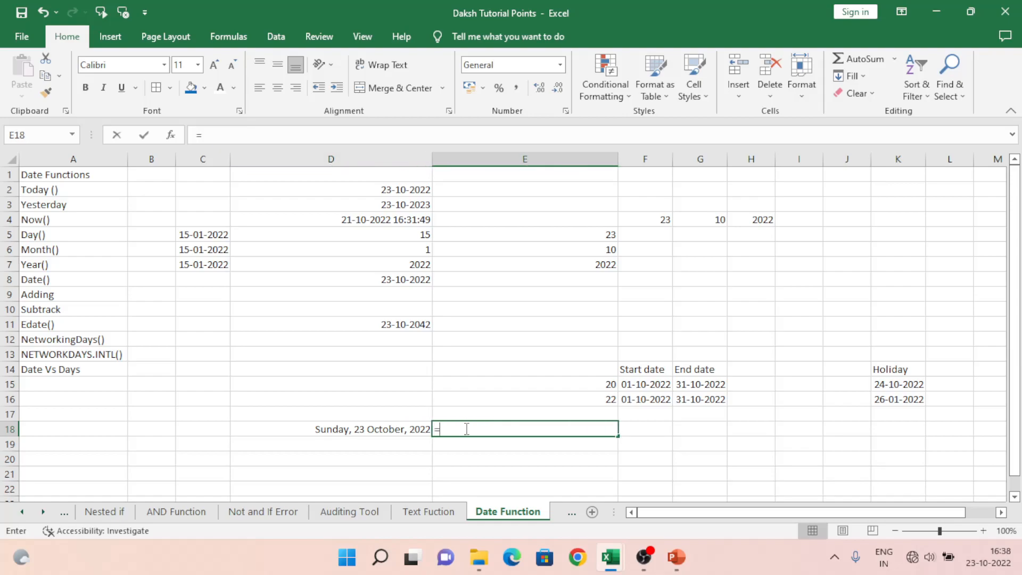
key("Left")
key("Return")
left_click(465, 429)
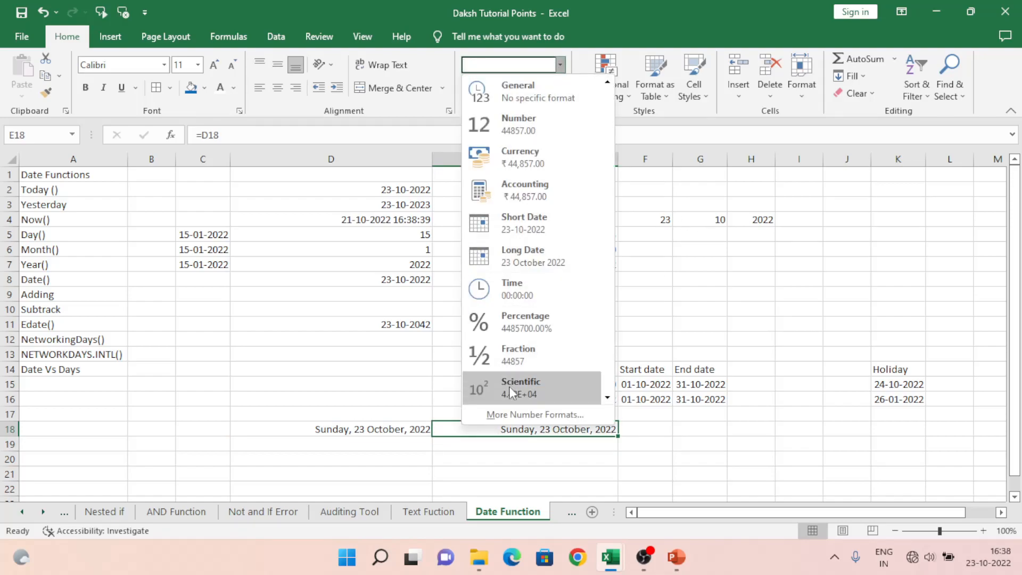
Step: In the cell formatting settings for E18, switch to the Custom category and set the format code to Dddd
left_click(523, 413)
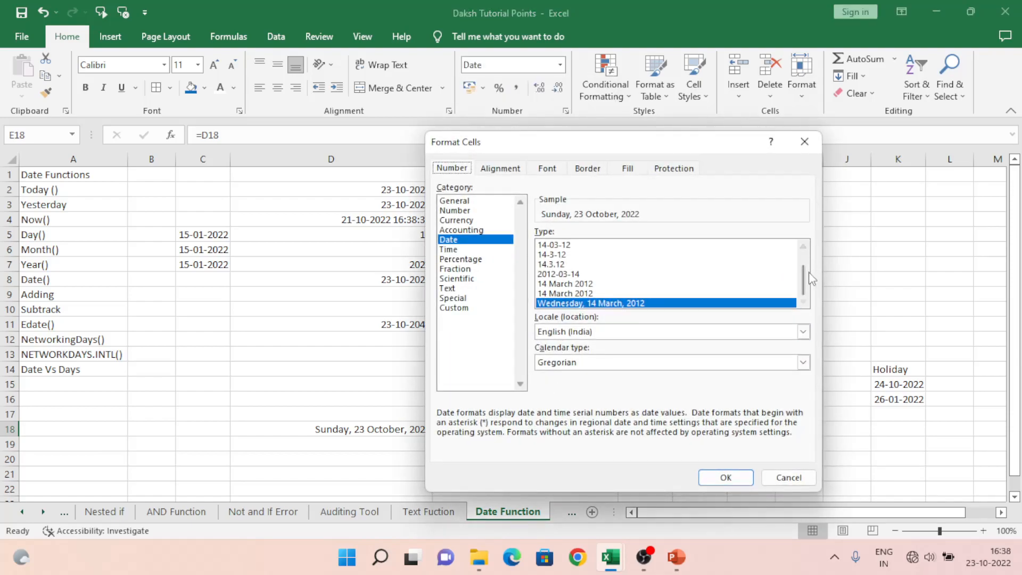
mouse_move(802, 276)
left_mouse_down()
mouse_move(803, 262)
mouse_move(800, 285)
left_mouse_up()
left_click(461, 309)
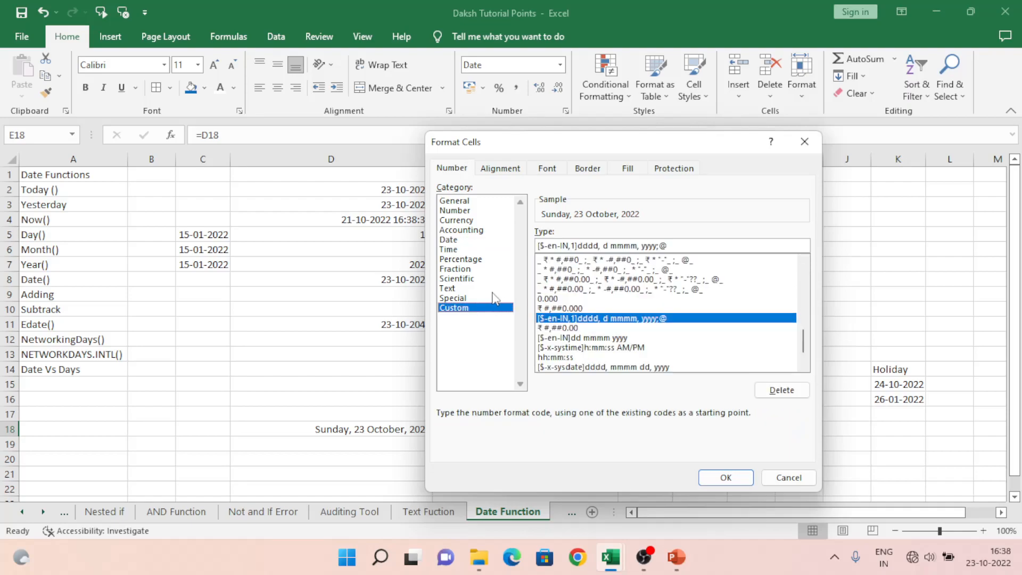
left_click(676, 243)
key("ctrl+a")
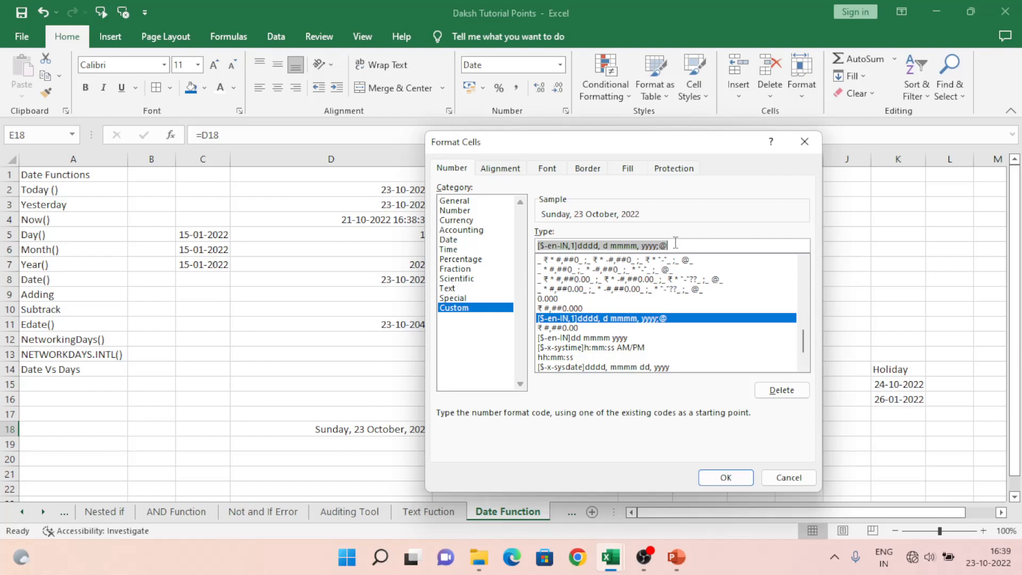
type("Dddd")
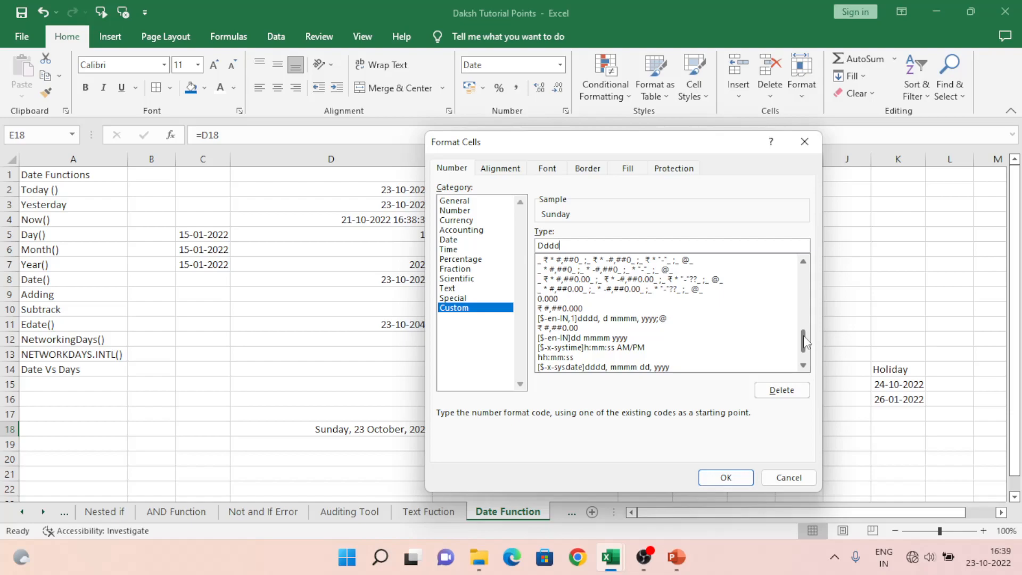
Step: Try the listed dd-mm-yyyy custom format for E18, shortening its year code to y and restoring it to yyyy
left_click_drag(803, 340, 806, 275)
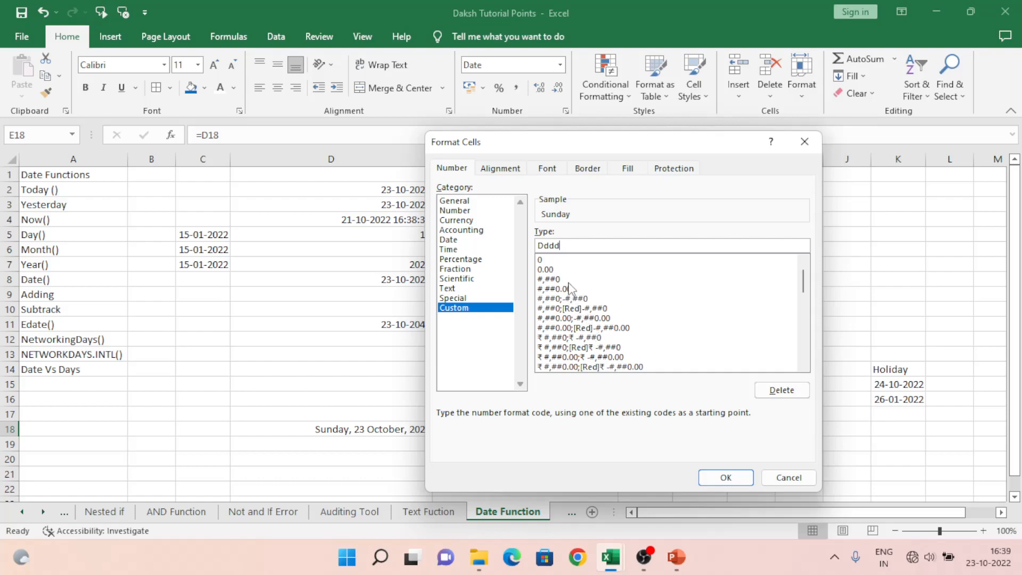
left_click(805, 367)
left_click(805, 366)
left_click(805, 367)
left_click(805, 367)
left_click(805, 367)
left_click(805, 367)
left_click(805, 367)
left_click(805, 367)
left_click(805, 367)
left_click(805, 366)
left_click(805, 366)
left_click(805, 367)
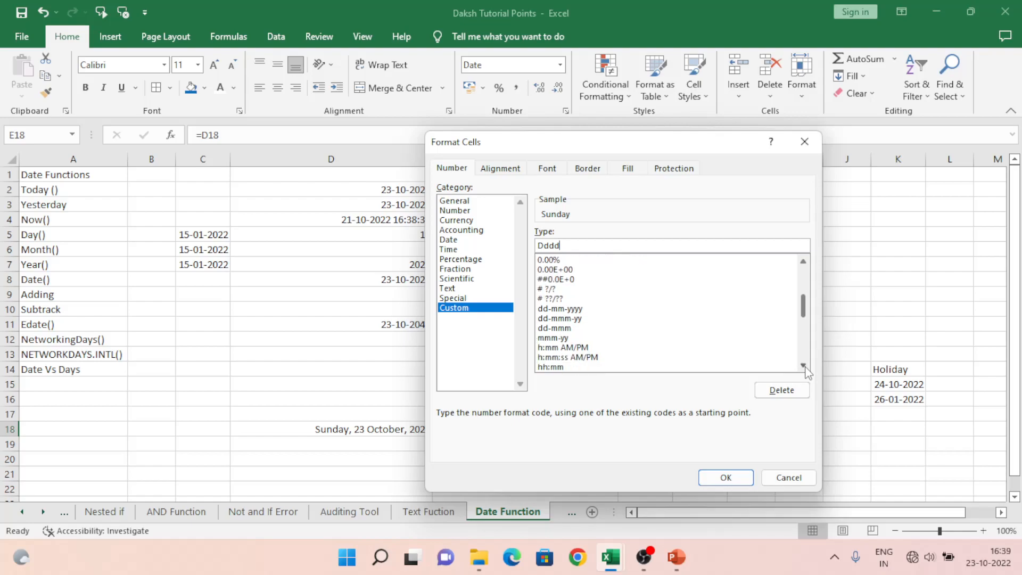
left_click(558, 310)
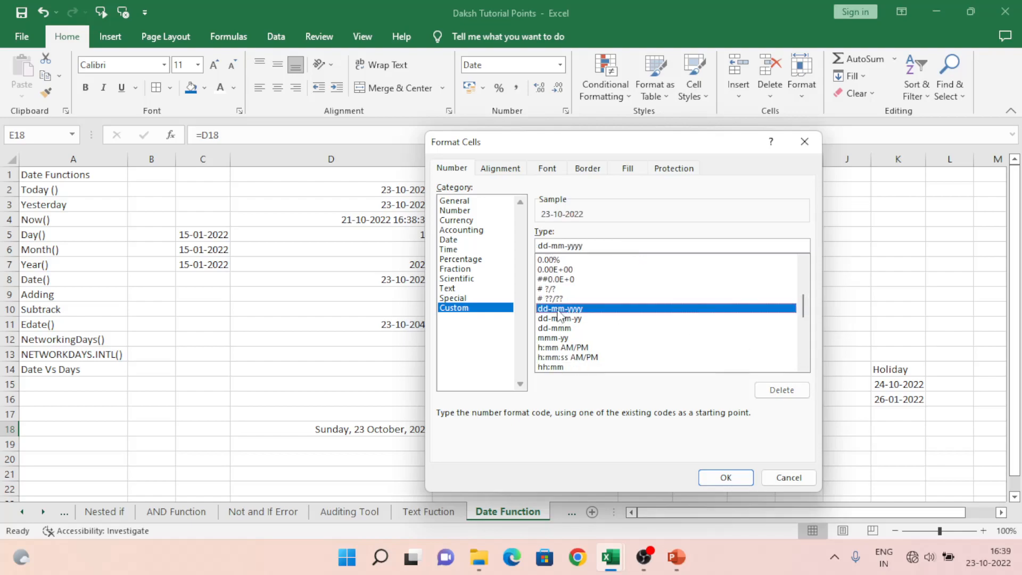
left_click(588, 250)
key("BackSpace")
key("BackSpace")
key("BackSpace")
key("BackSpace")
key("BackSpace")
key("BackSpace")
key("BackSpace")
key("BackSpace")
key("BackSpace")
key("BackSpace")
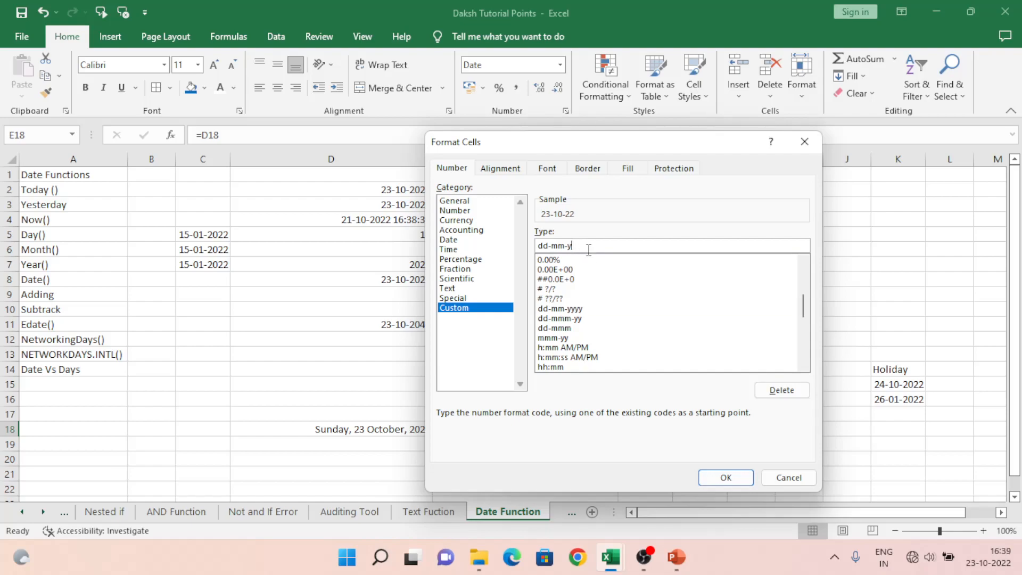
type("yyy")
Step: Replace the custom format code for E18 with dddd and apply it to show only the weekday name
key("BackSpace")
key("BackSpace")
key("BackSpace")
type("dddd")
left_click(720, 481)
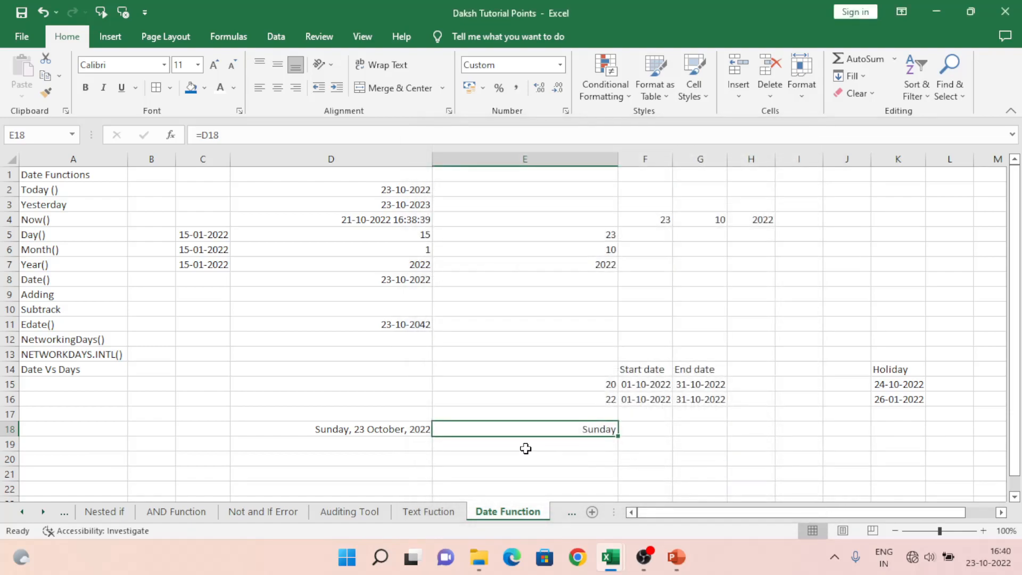
Step: Enter the formula =D18+1 in cell D19 to give the following day, and reselect D19
left_click(386, 430)
key("Down")
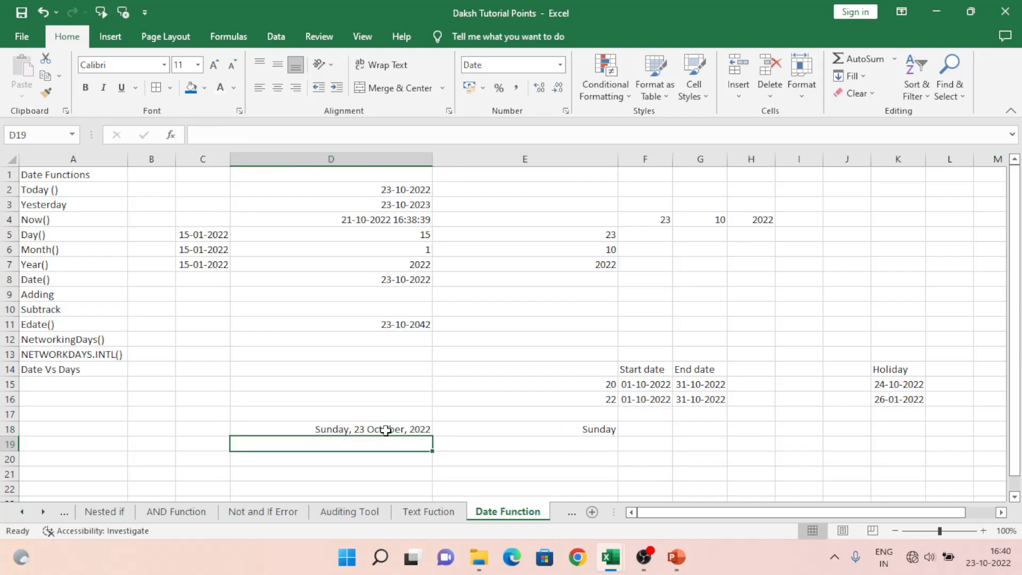
type("=")
left_click(386, 431)
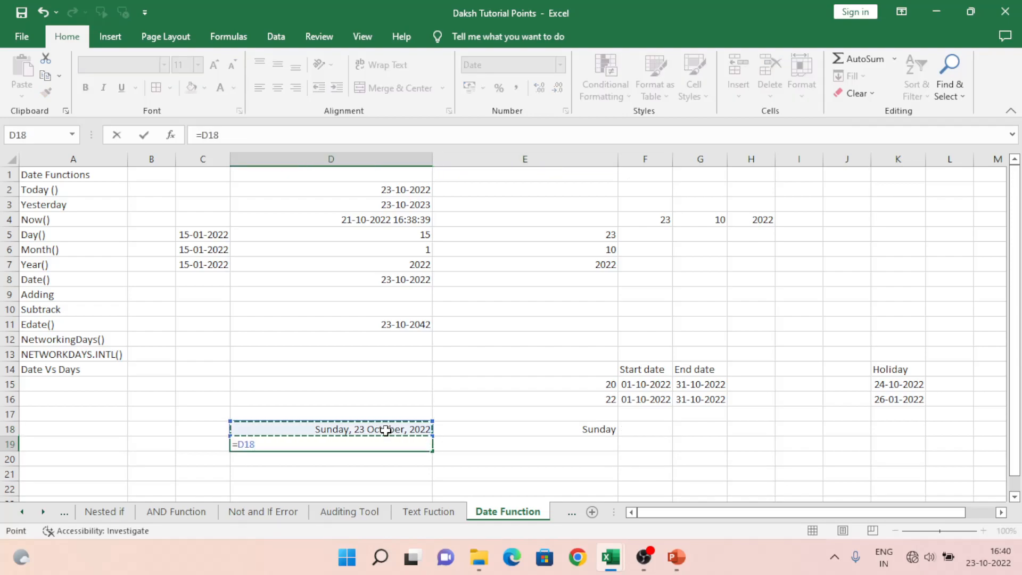
type("+1")
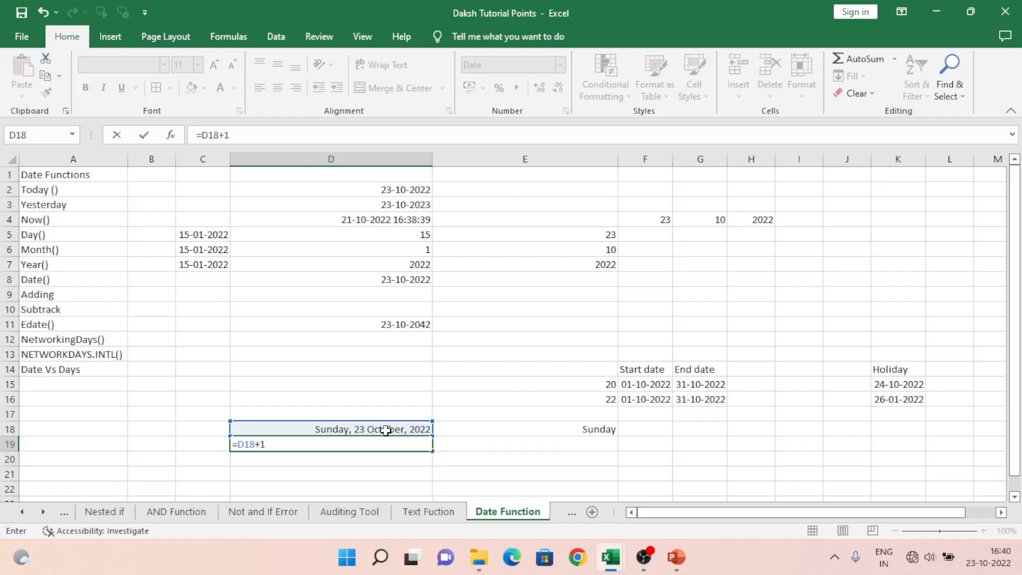
key("Return")
key("Up")
Step: Copy the next-day formula from D19 down column D through D37
key("ctrl+c")
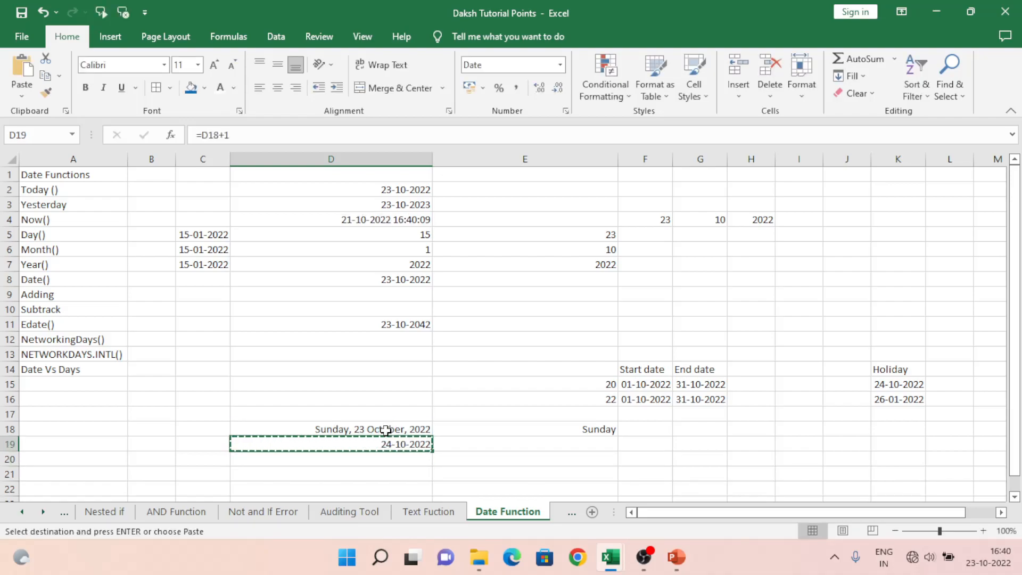
key("shift+Down")
key("shift+Down")
key("shift+Down")
key("shift+Down")
key("shift+Down")
key("shift+Down")
key("shift+Down")
key("shift+Down")
key("shift+Down")
key("shift+Down")
key("shift+Down")
key("shift+Down")
key("shift+Down")
key("shift+Down")
key("shift+Down")
key("shift+Down")
key("shift+Down")
key("shift+Down")
key("ctrl+v")
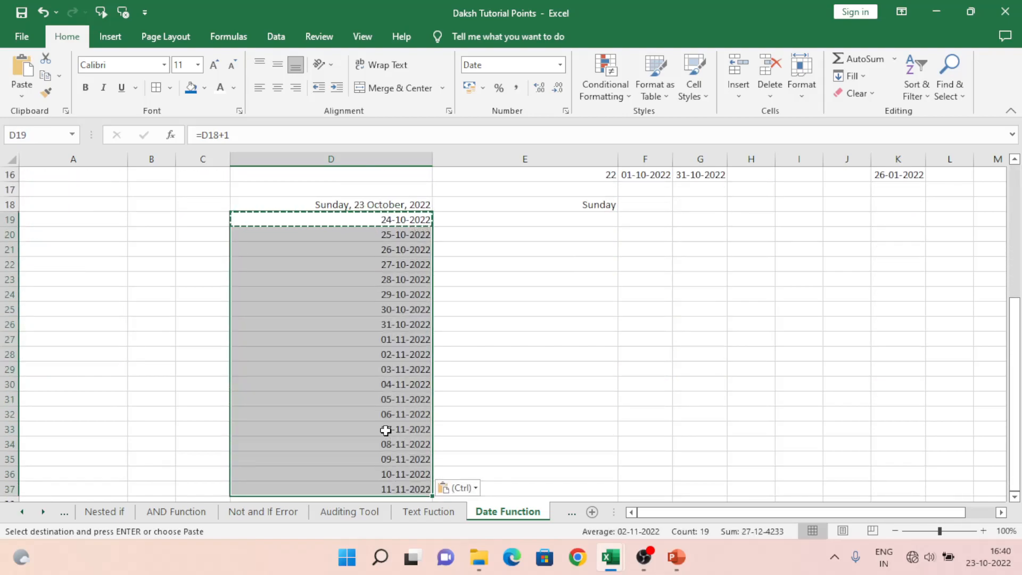
Step: Copy only the long date format of D18 to the date series D18:D37, and select E18
key("Up")
key("Up")
key("Down")
key("ctrl+c")
key("ctrl+shift+Down")
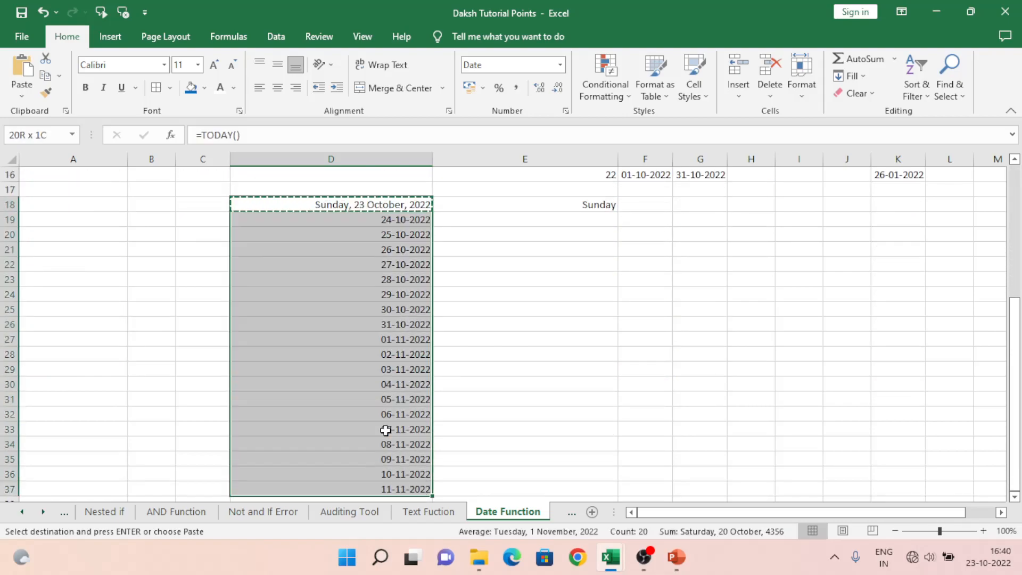
key("ctrl+alt+v")
key("Down")
key("Down")
key("Down")
key("Return")
key("Right")
key("Escape")
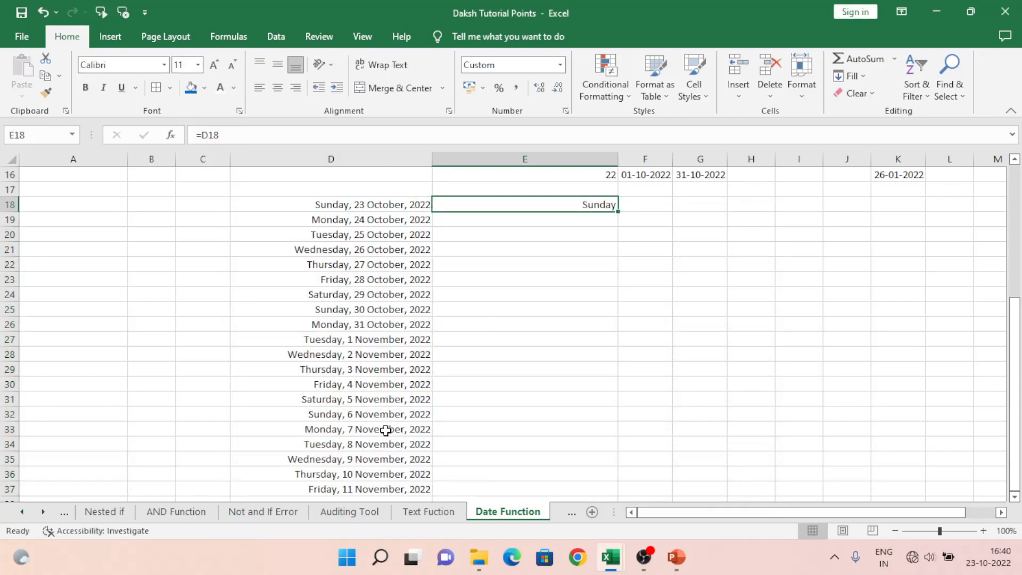
Step: Copy the weekday-name formula from E18 down column E through E37, alongside the dates
key("ctrl+c")
key("Left")
key("ctrl+Down")
key("Right")
key("ctrl+shift+Up")
key("ctrl+v")
key("ctrl+Up")
key("Left")
key("Right")
key("Down")
key("Left")
key("Right")
key("Up")
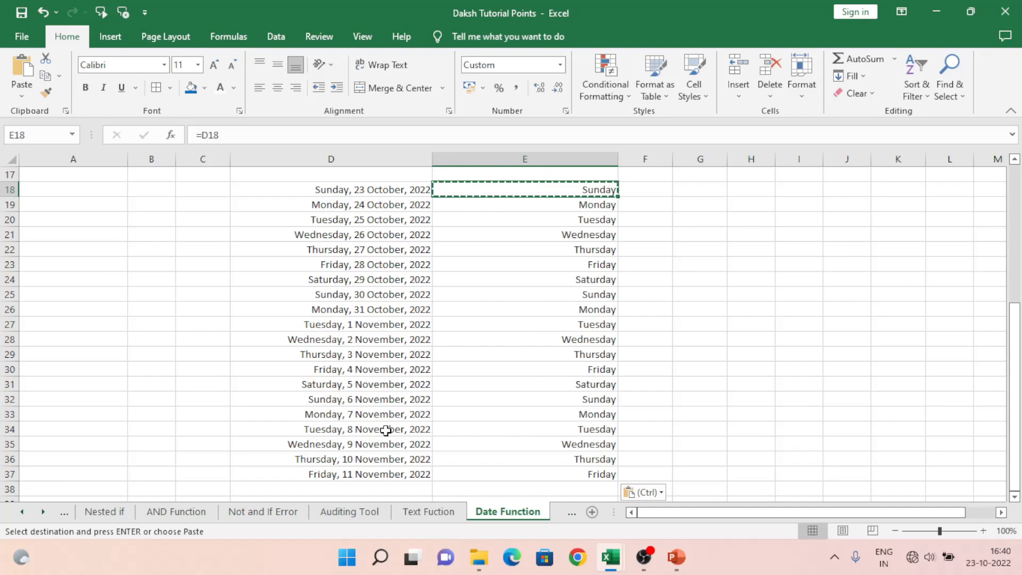
Step: Replace the weekday formulas in E18:E37 with their values, and return to D18
key("ctrl+shift+Down")
key("alt+e")
key("s")
key("v")
key("Return")
key("Down")
key("Down")
key("Down")
key("ctrl+Down")
key("ctrl+Up")
key("Left")
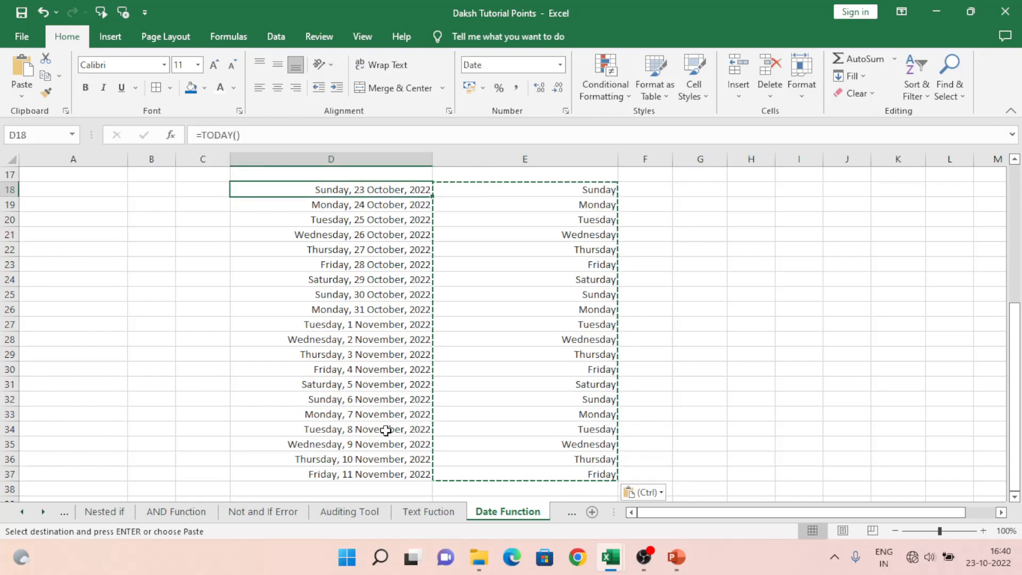
Step: Review the date function names in column A down to Date Vs Days, and inspect the stored content of E19
key("Left")
key("Left")
key("Left")
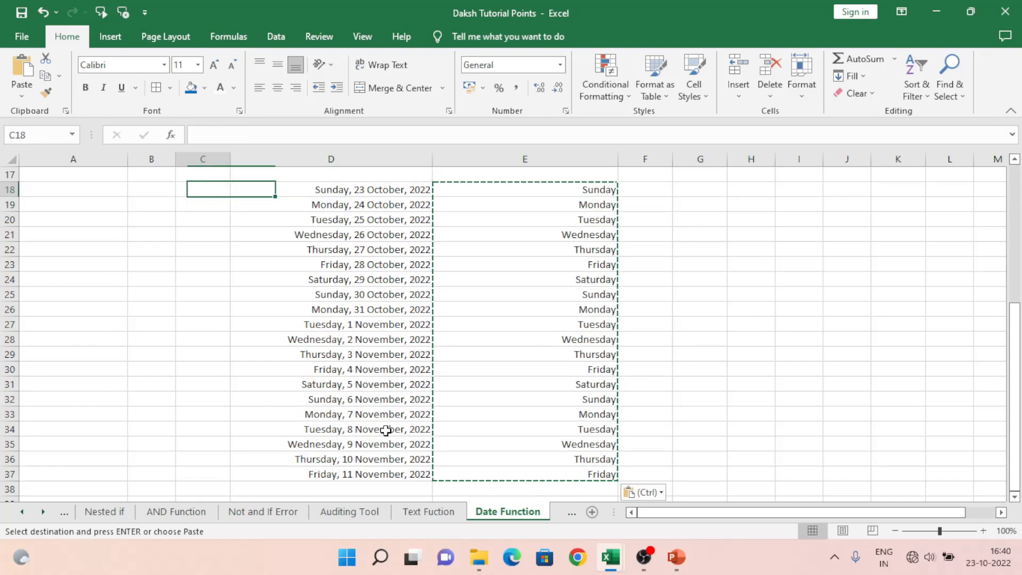
key("ctrl+Up")
key("Up")
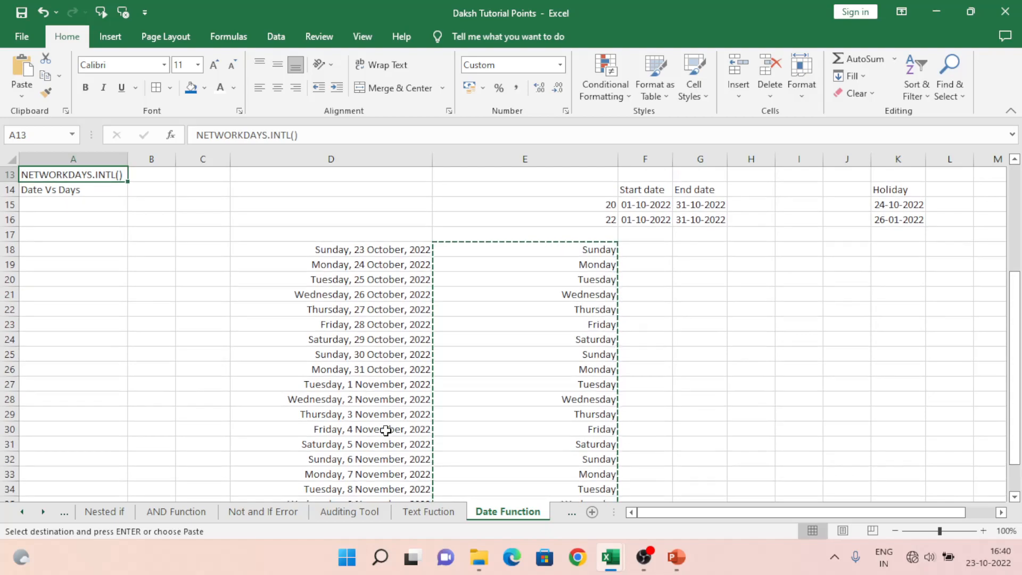
key("ctrl+Up")
key("Down")
key("Down")
key("Down")
key("Down")
key("Down")
key("Down")
key("Down")
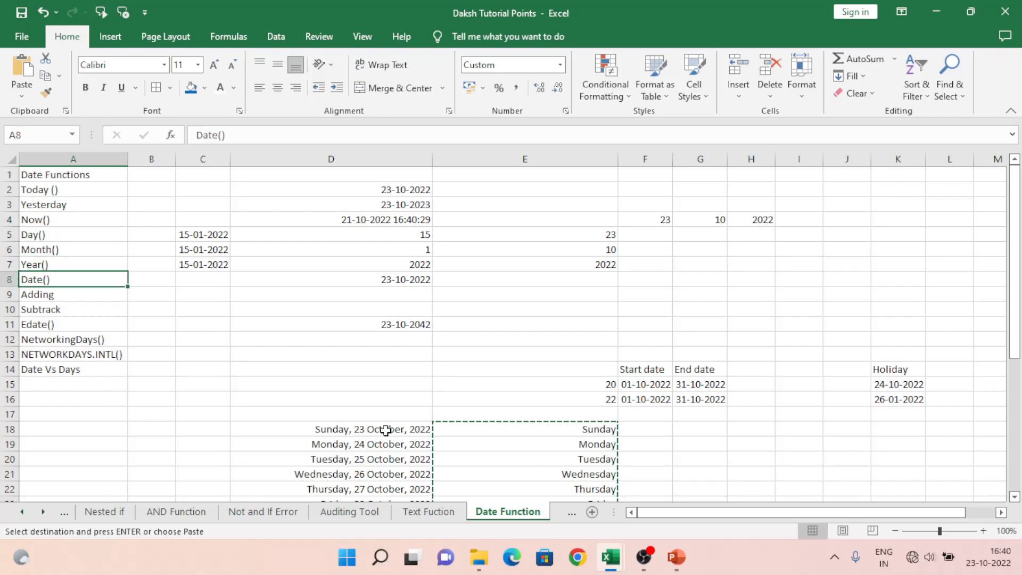
key("Down")
key("Down")
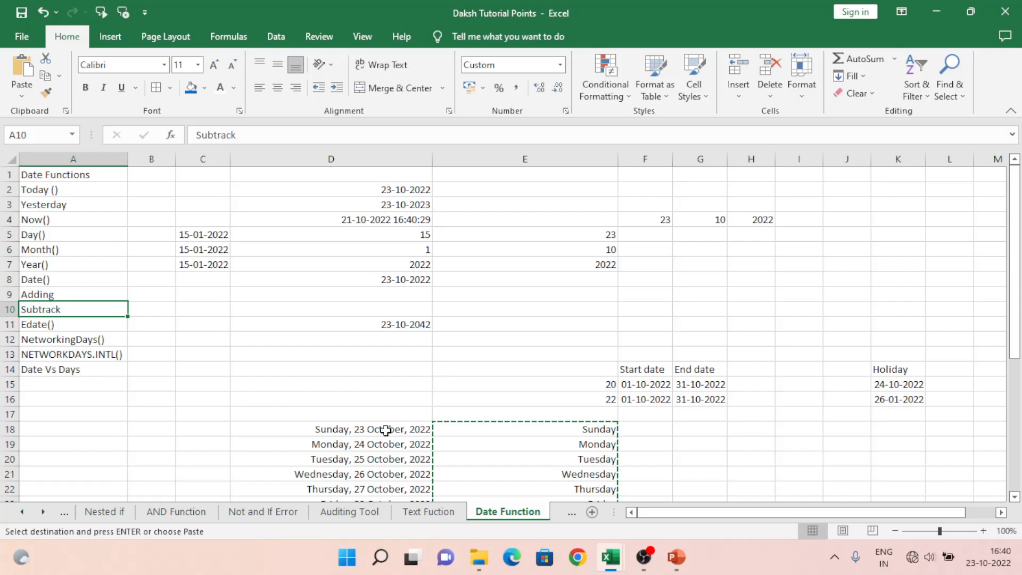
key("Down")
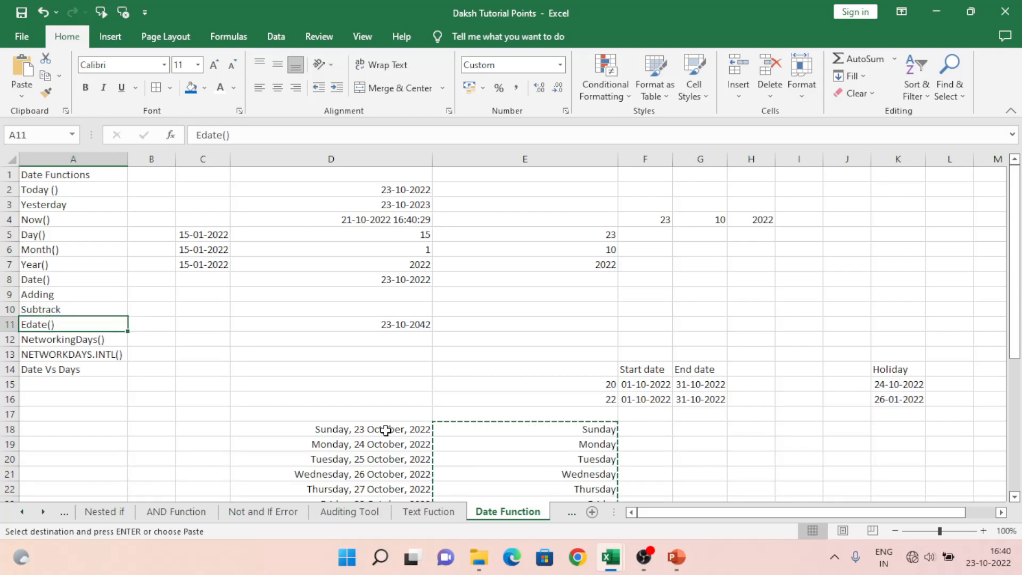
key("Down")
key("Down")
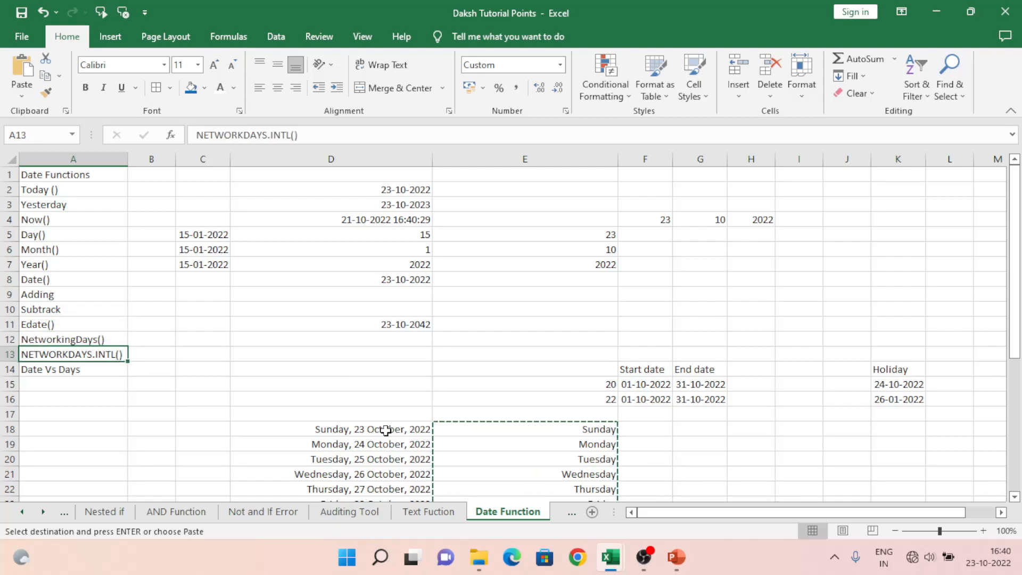
key("Down")
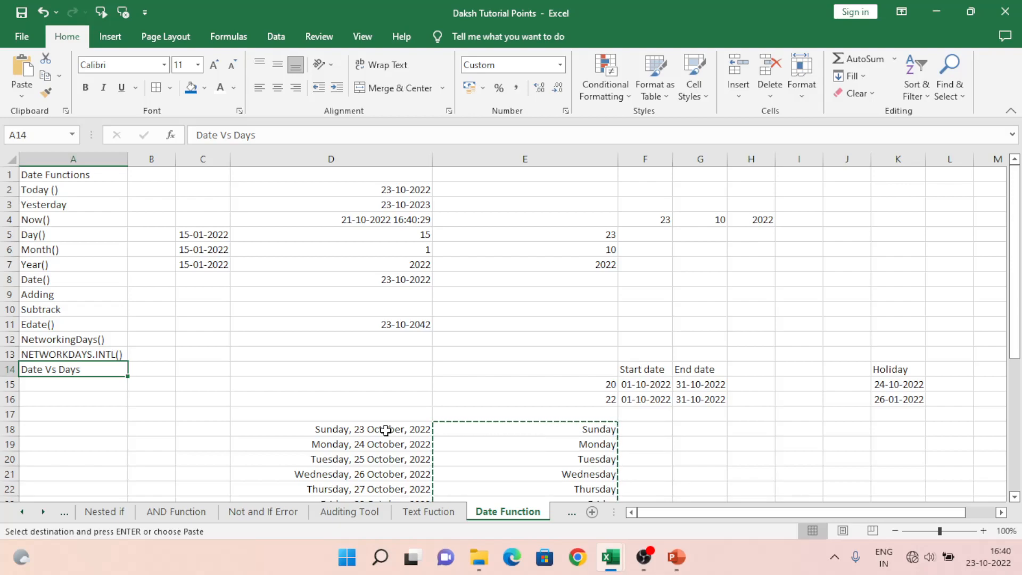
left_click(591, 440)
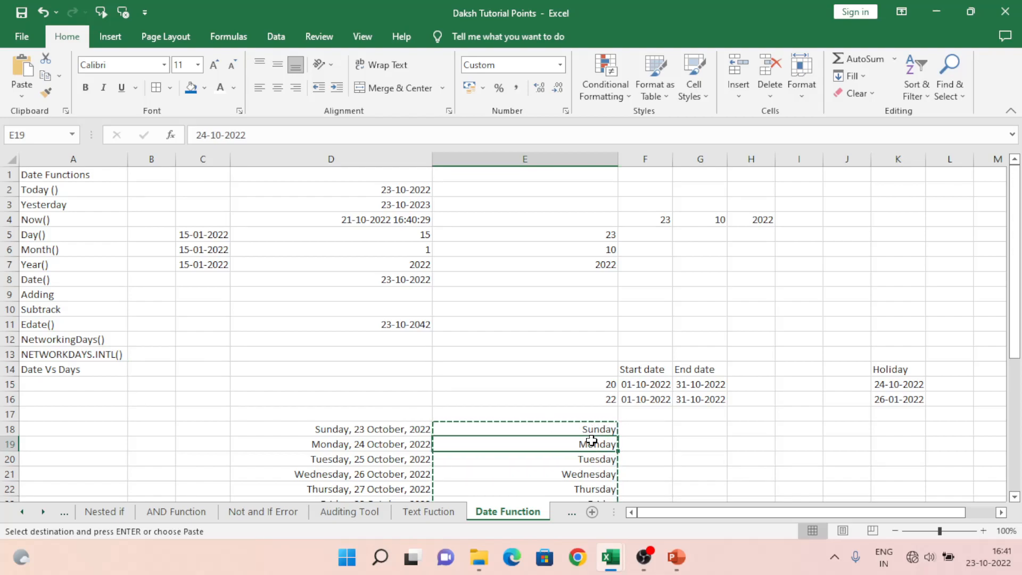